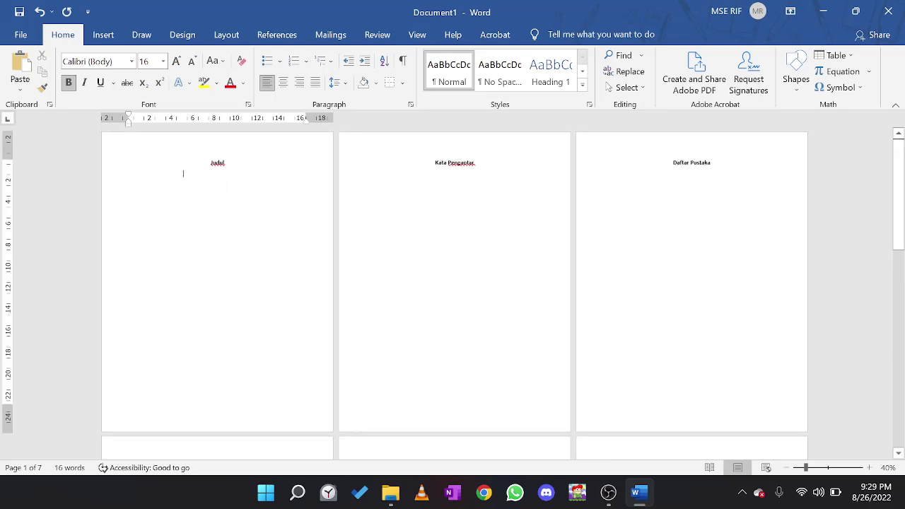
left_click_drag(210, 164, 229, 164)
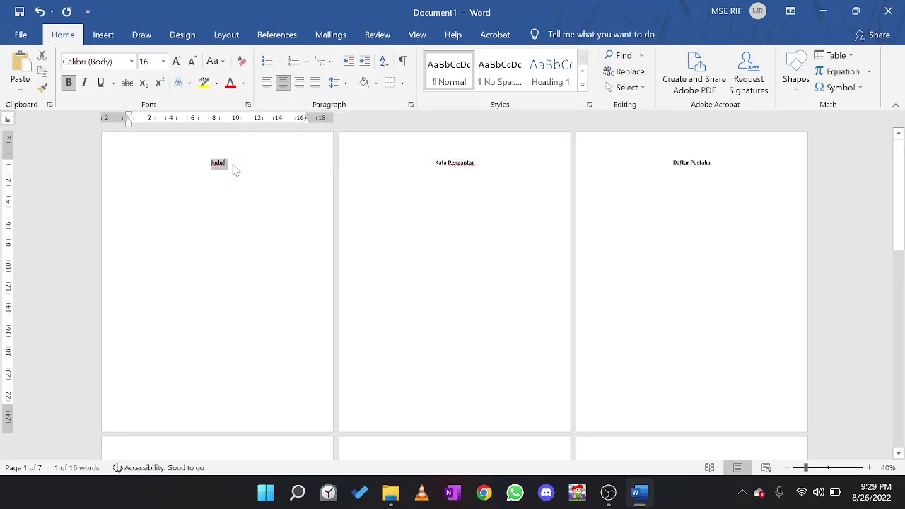
left_click(288, 162)
left_click_drag(435, 164, 479, 163)
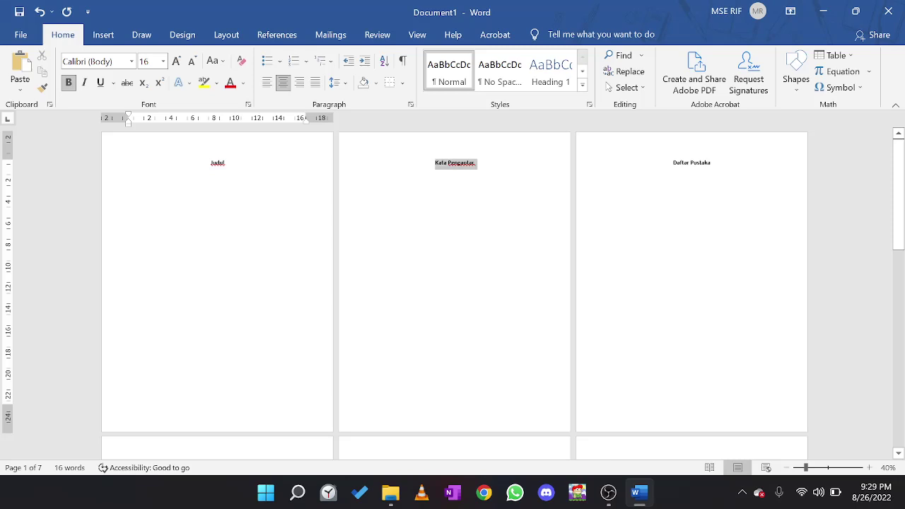
left_click(514, 170)
Replace the Daftar Pustaka heading on the third page with "DAFTAR ISI".
left_click_drag(673, 163, 713, 163)
left_click(662, 164)
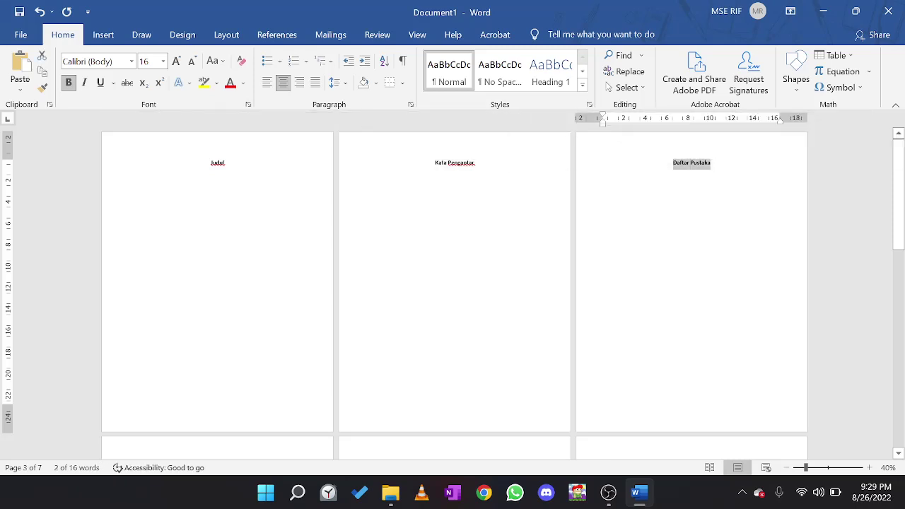
key("BackSpace")
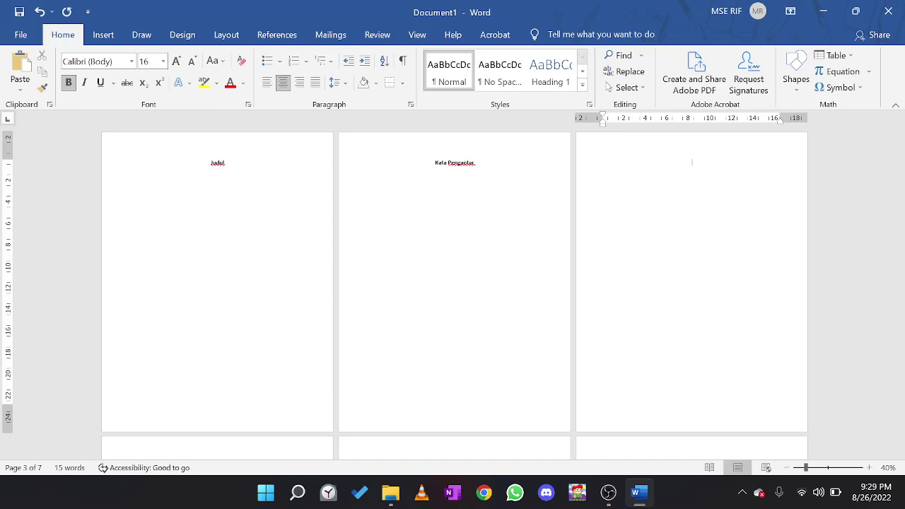
type("s")
key("BackSpace")
type("DAFTAR ISI")
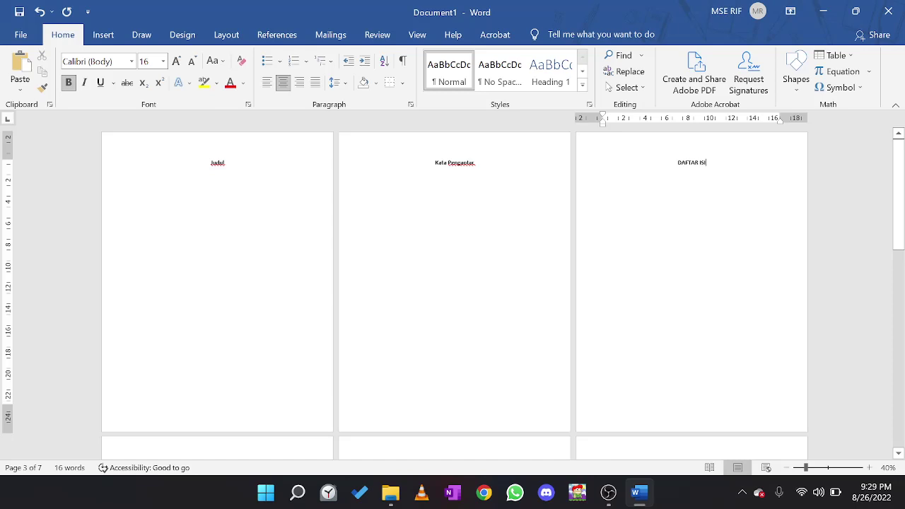
Review the page headings throughout the document, from the Judul page to the DAFTAR PUSTAKA page.
left_click(475, 163)
scroll(467, 164, "down", 1)
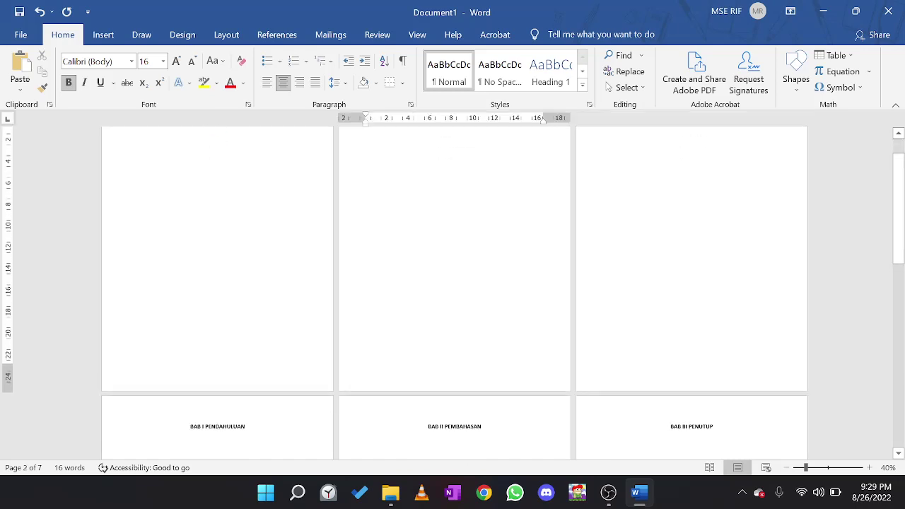
scroll(453, 283, "up", 2)
scroll(453, 283, "down", 1)
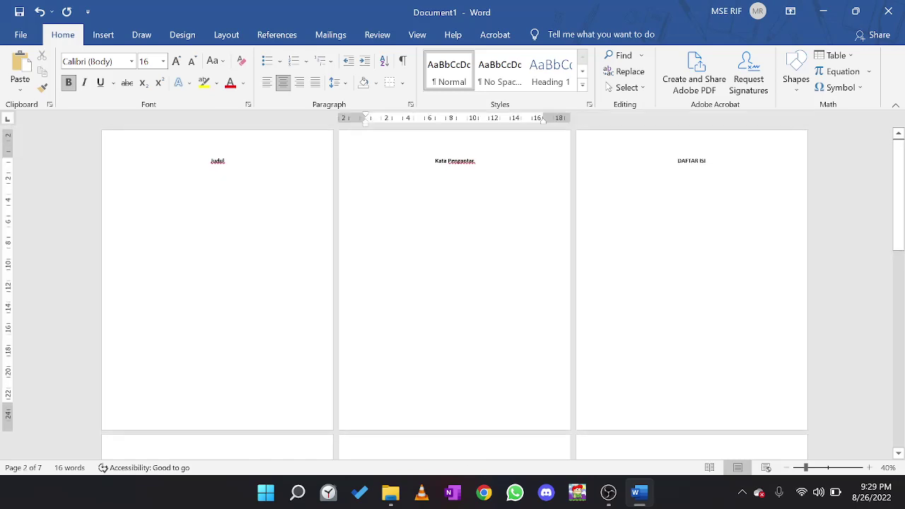
left_click(702, 161)
double_click(688, 160)
left_click(696, 210)
scroll(696, 210, "down", 3)
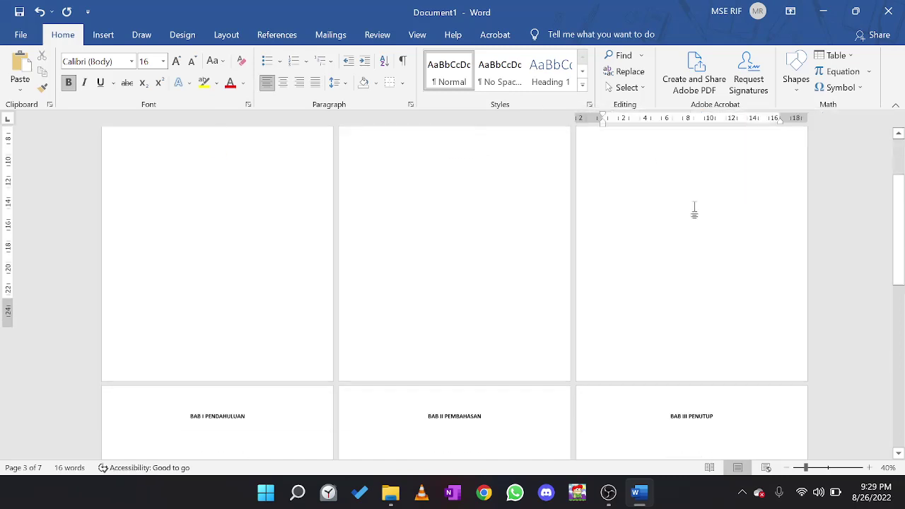
left_click(240, 357)
triple_click(236, 357)
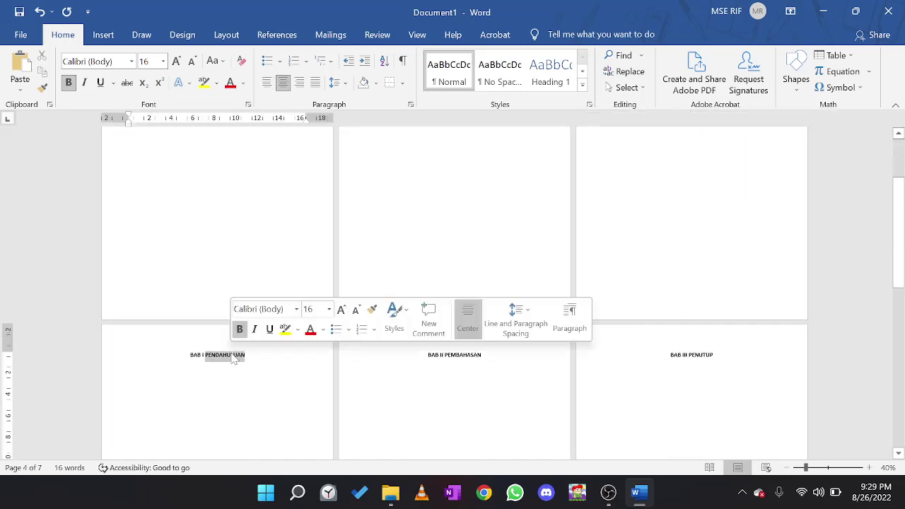
left_click(195, 357)
scroll(455, 293, "down", 1)
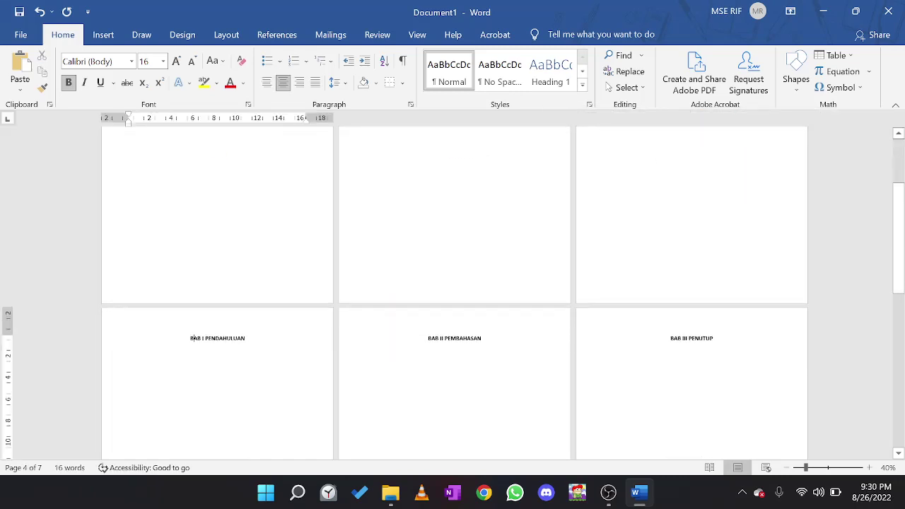
scroll(682, 180, "down", 6)
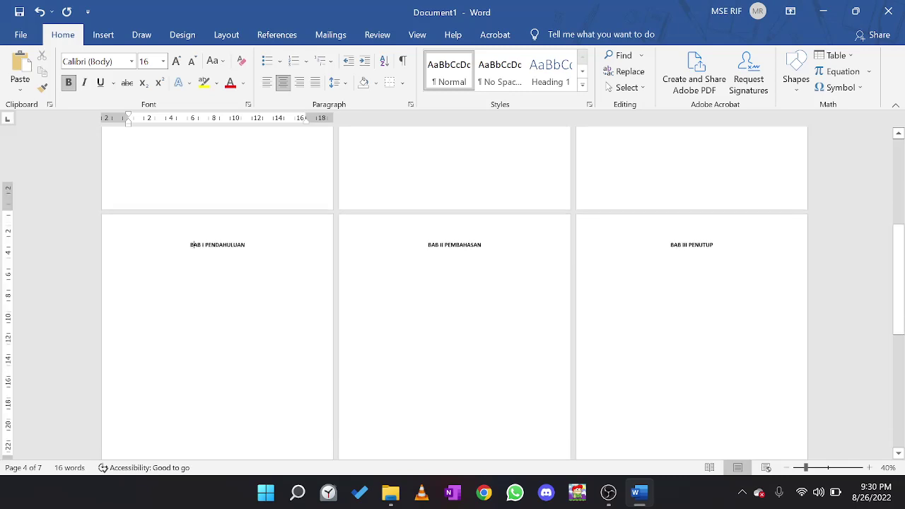
scroll(681, 180, "down", 15)
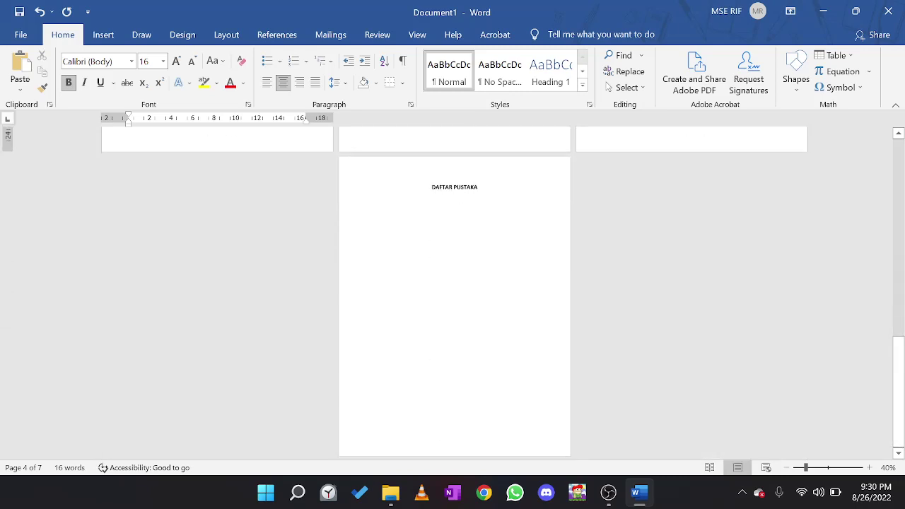
scroll(455, 293, "up", 9)
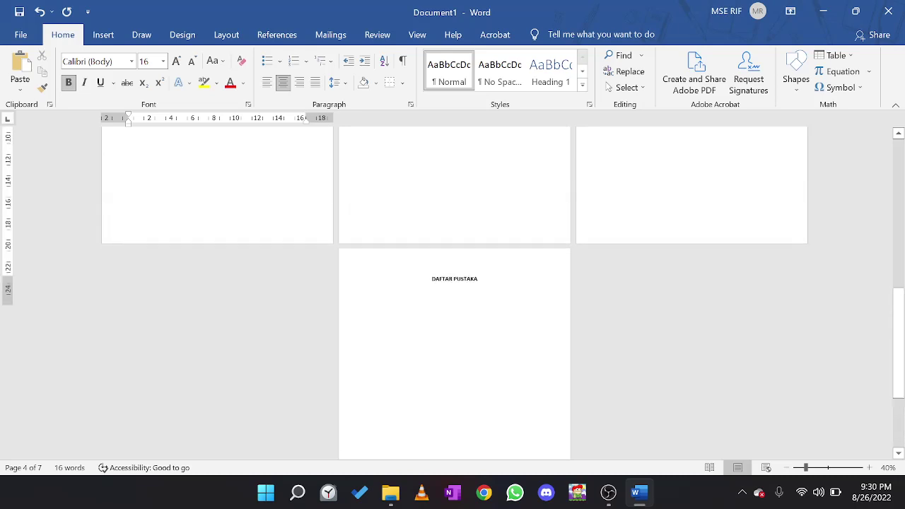
scroll(469, 181, "up", 18)
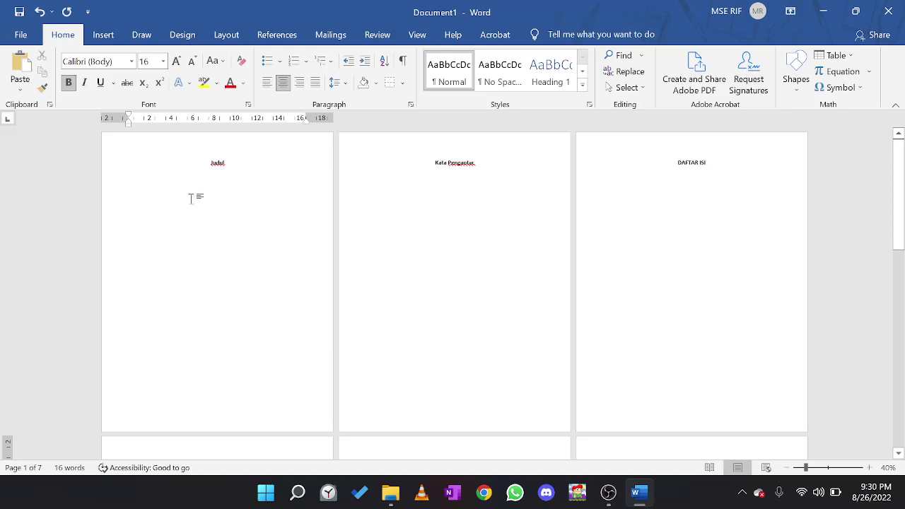
scroll(303, 368, "down", 2)
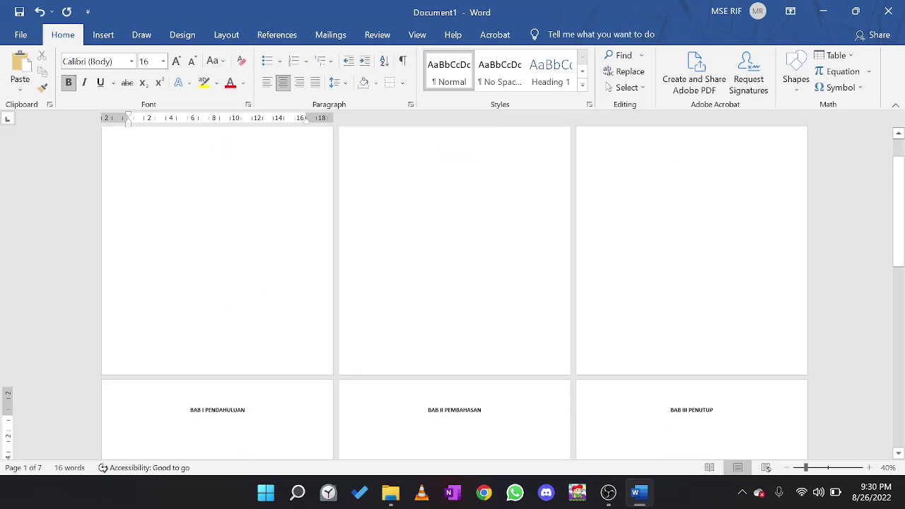
scroll(292, 311, "up", 2)
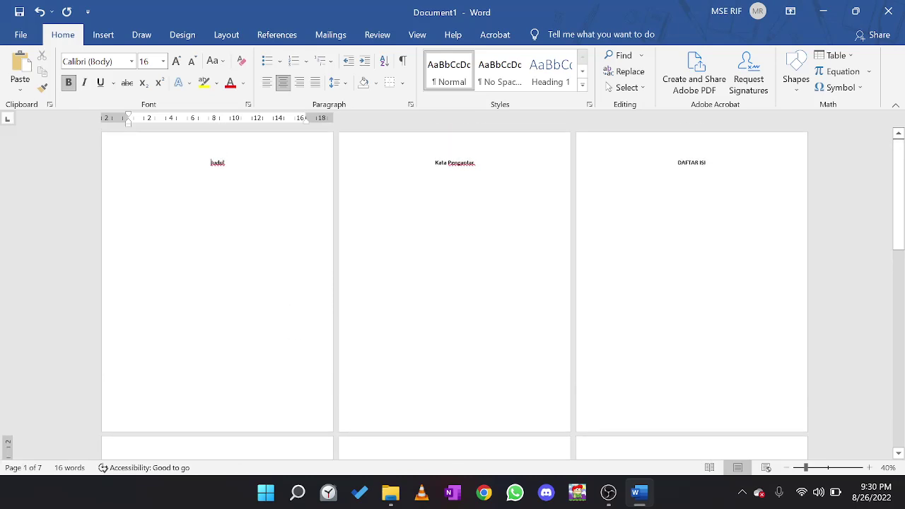
double_click(212, 162)
left_click(183, 173)
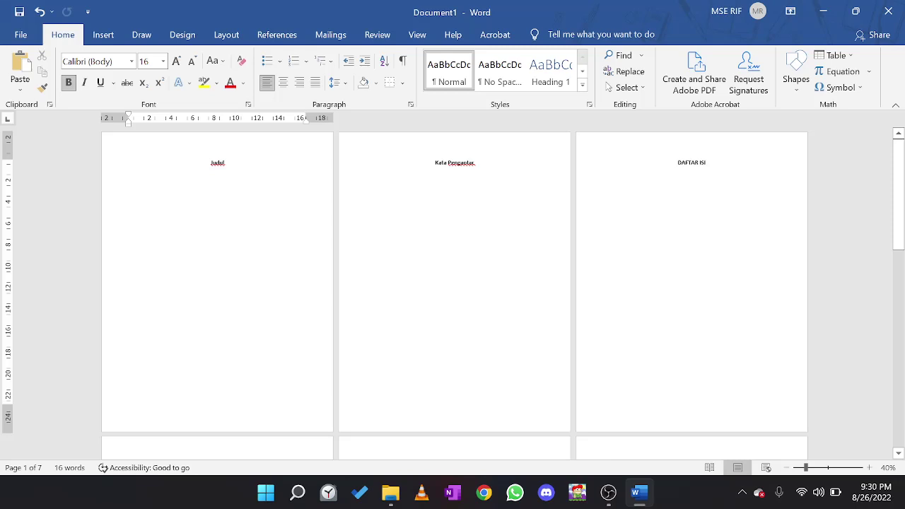
scroll(453, 288, "down", 5)
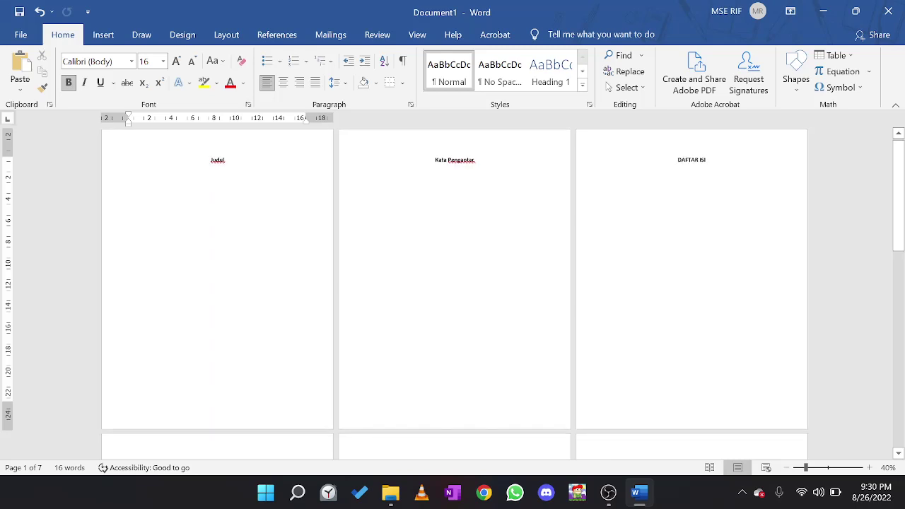
scroll(453, 288, "down", 3)
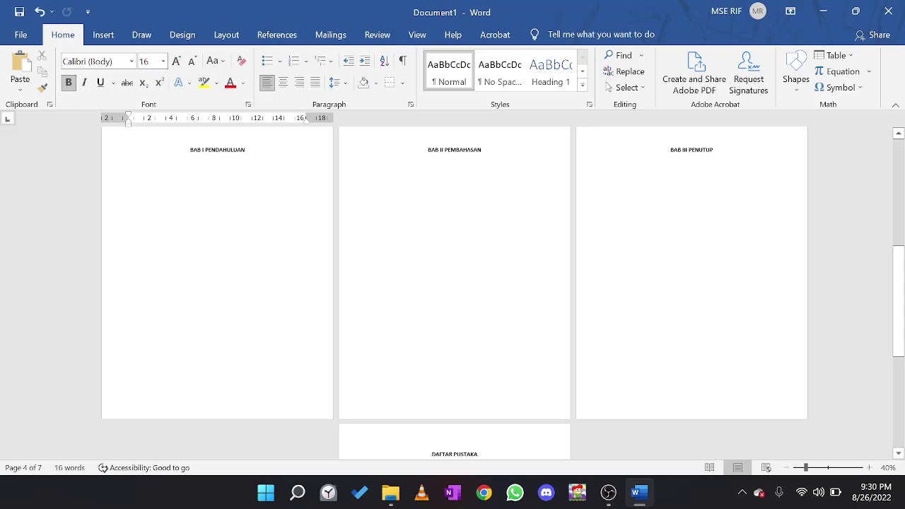
scroll(453, 288, "up", 8)
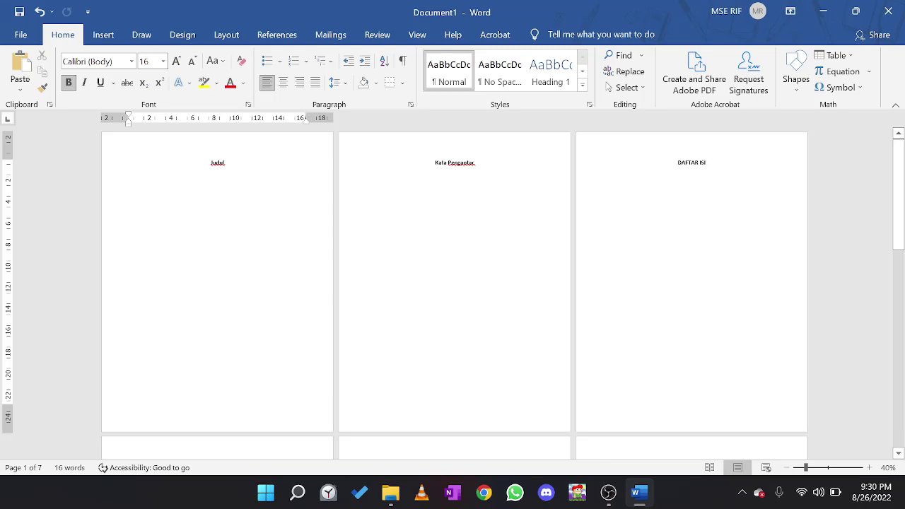
Try to insert a Next Page section break below the Judul heading on the first page.
left_click(118, 39)
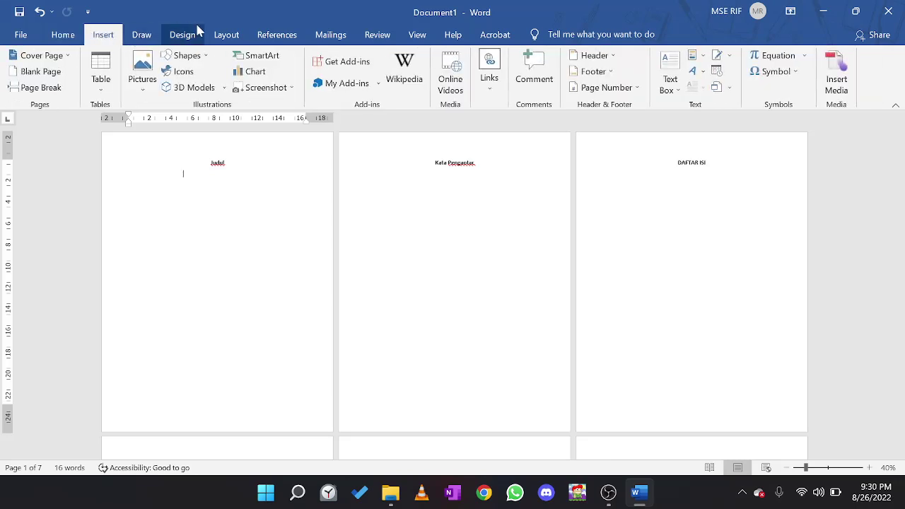
left_click(227, 35)
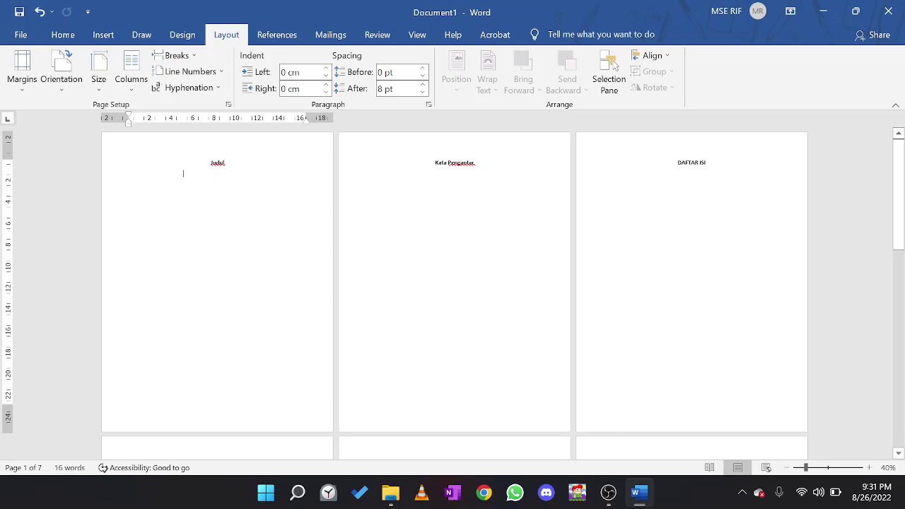
left_click(177, 56)
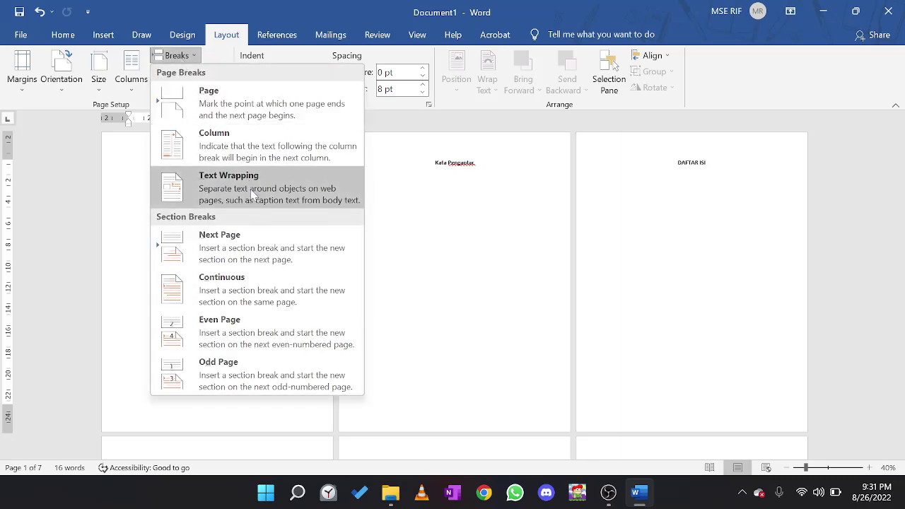
left_click(269, 252)
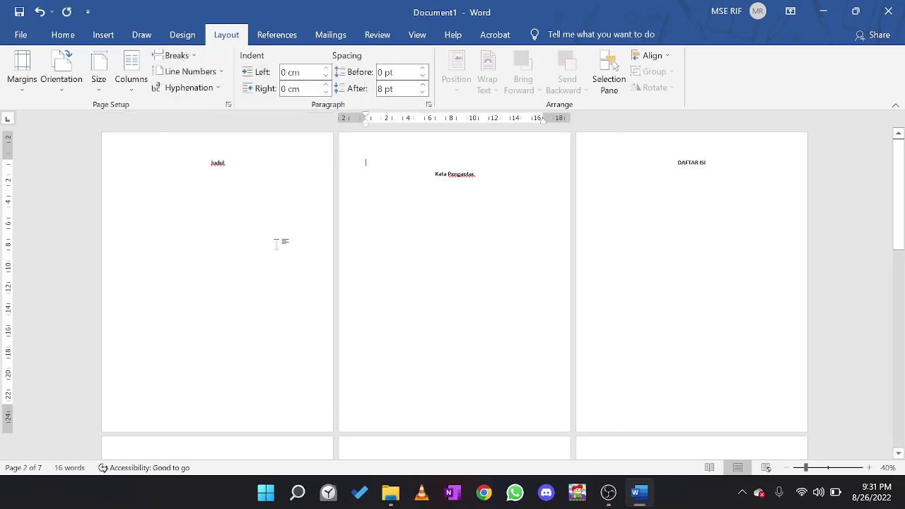
key("ctrl+z")
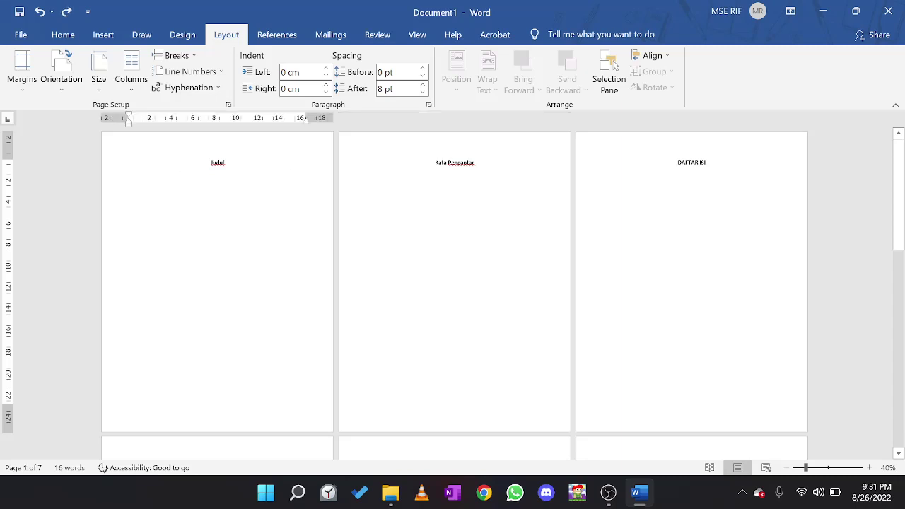
Insert a Next Page section break directly before the Kata Pengantar heading on the second page.
left_click(436, 163)
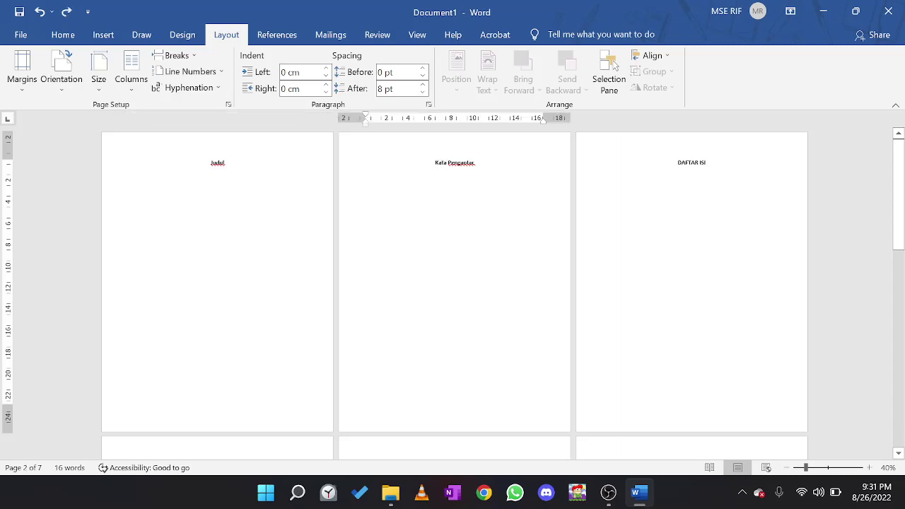
left_click(170, 56)
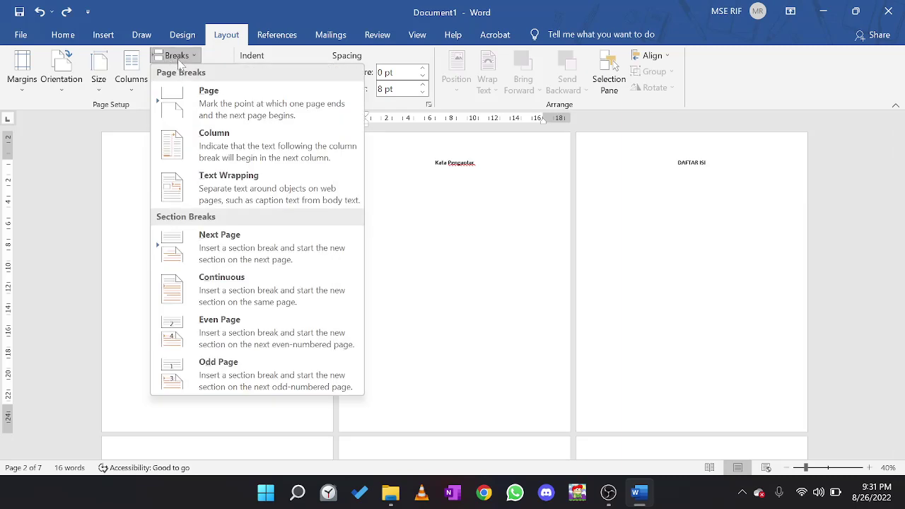
left_click(251, 245)
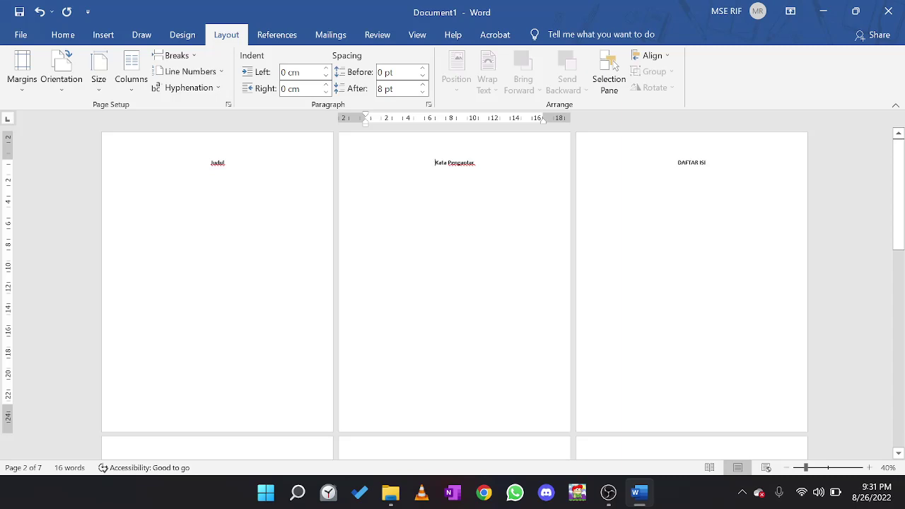
Open the header area on the Kata Pengantar page and check which section each page's header and footer belong to.
double_click(454, 146)
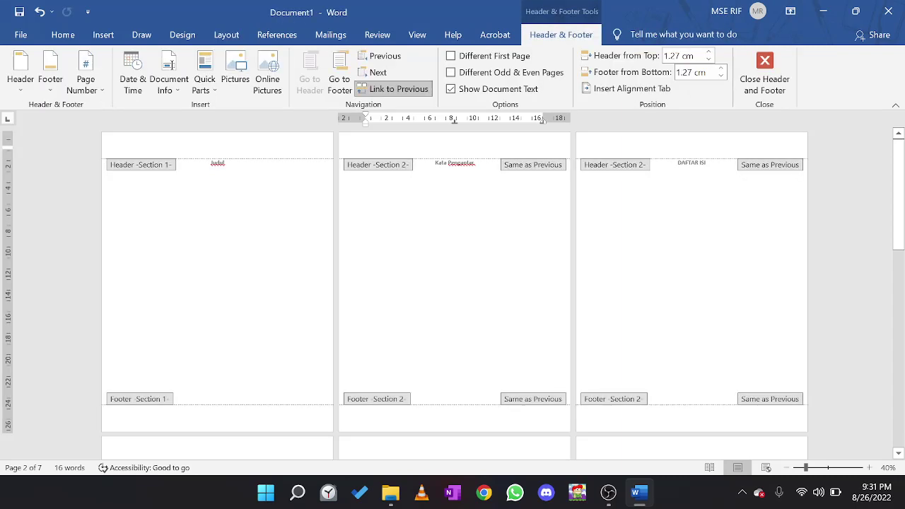
double_click(418, 195)
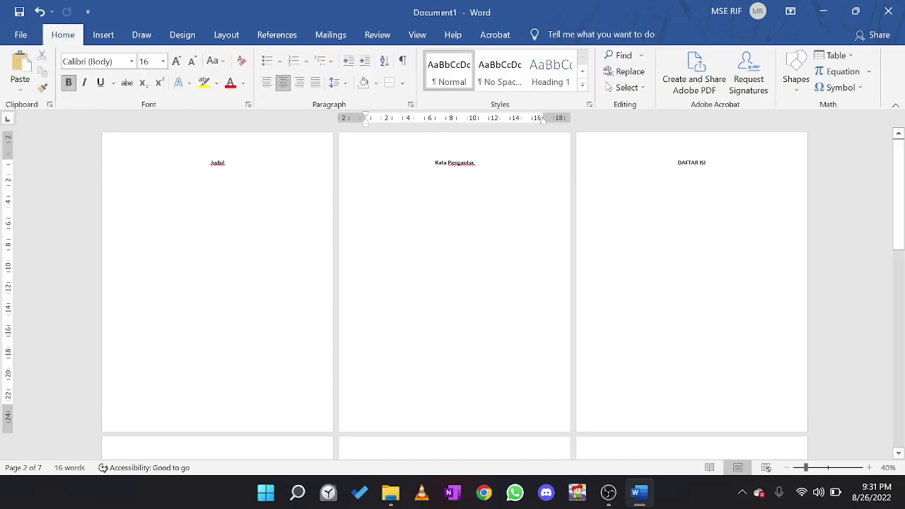
double_click(446, 146)
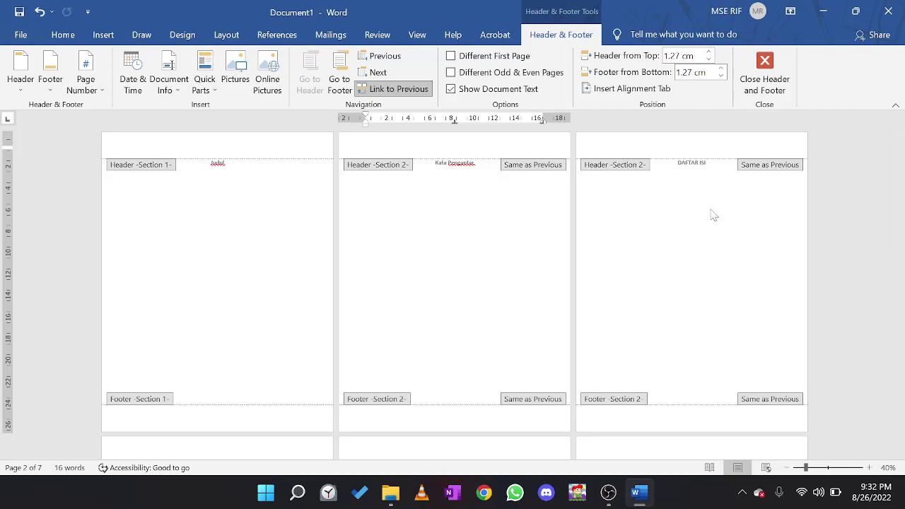
scroll(604, 234, "down", 3)
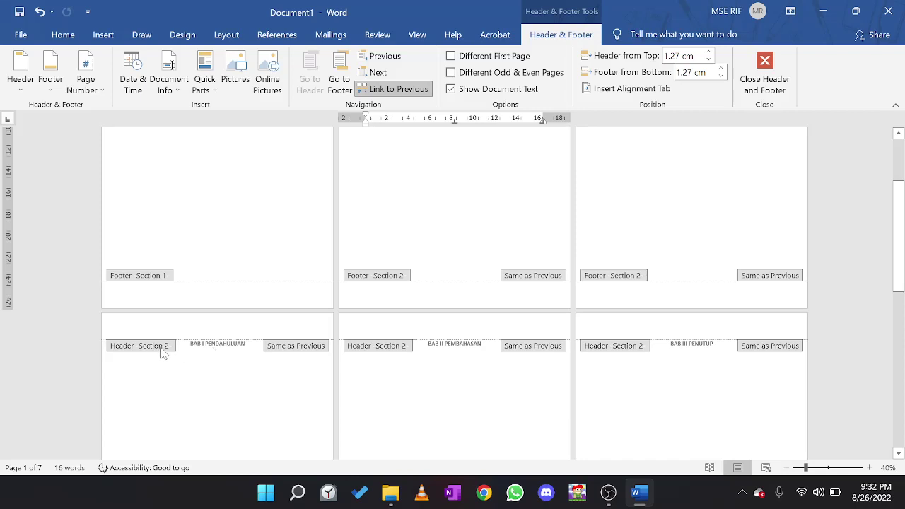
Insert a Next Page section break directly before the BAB I PENDAHULUAN heading on the fourth page.
double_click(209, 360)
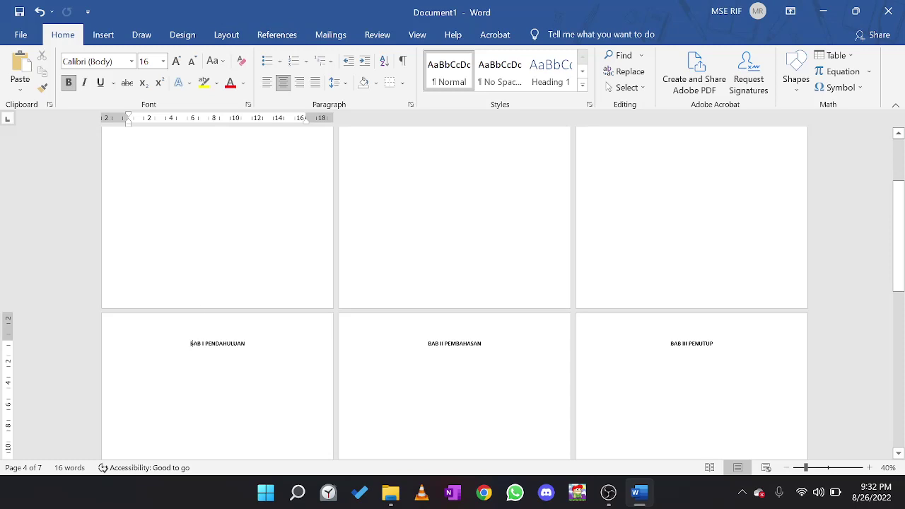
left_click(222, 35)
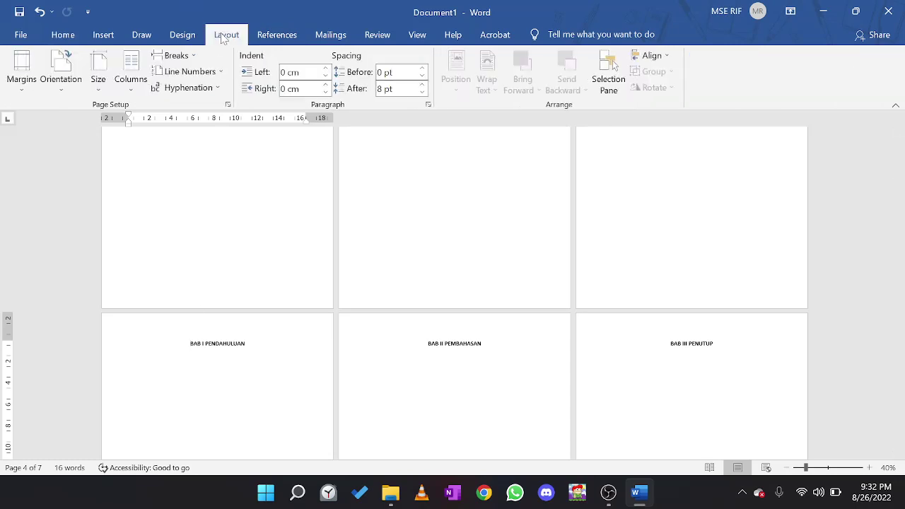
left_click(199, 57)
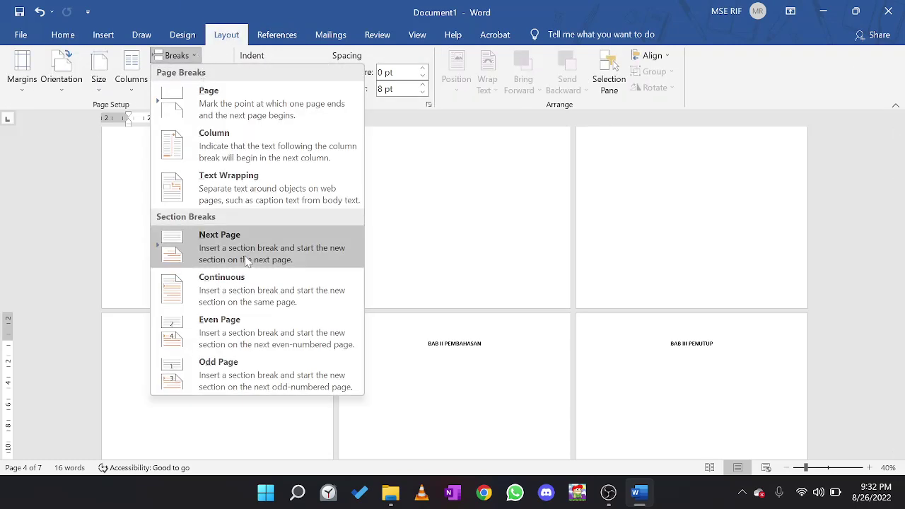
left_click(247, 251)
Check which section the headers and footers belong to, from the Judul page through the BAB pages to DAFTAR PUSTAKA.
double_click(157, 327)
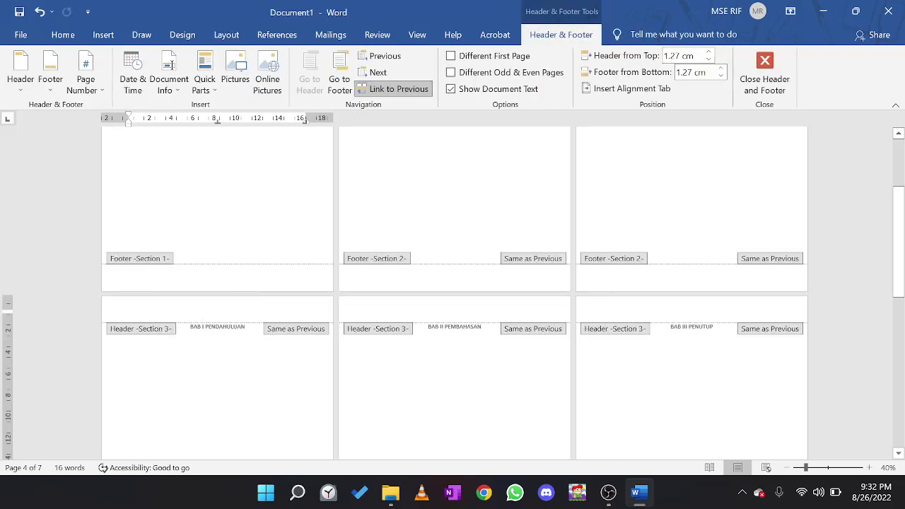
scroll(128, 312, "up", 2)
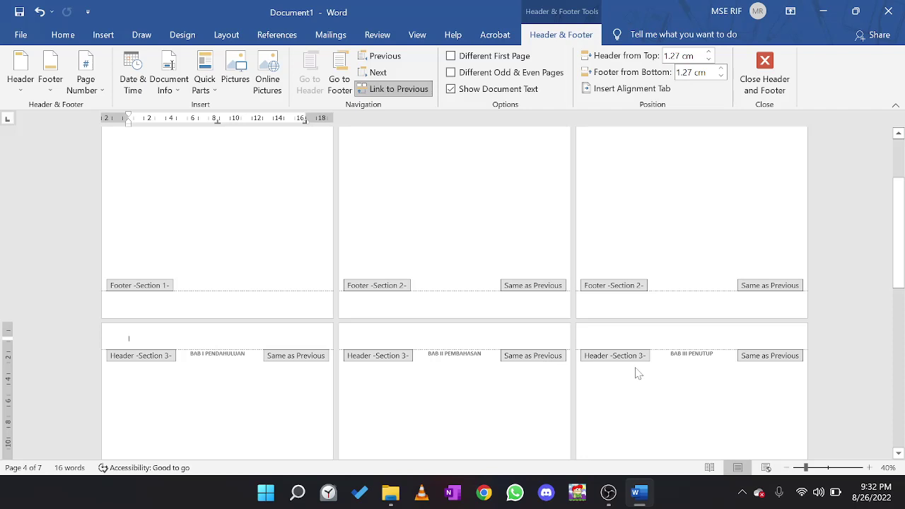
scroll(473, 361, "down", 10)
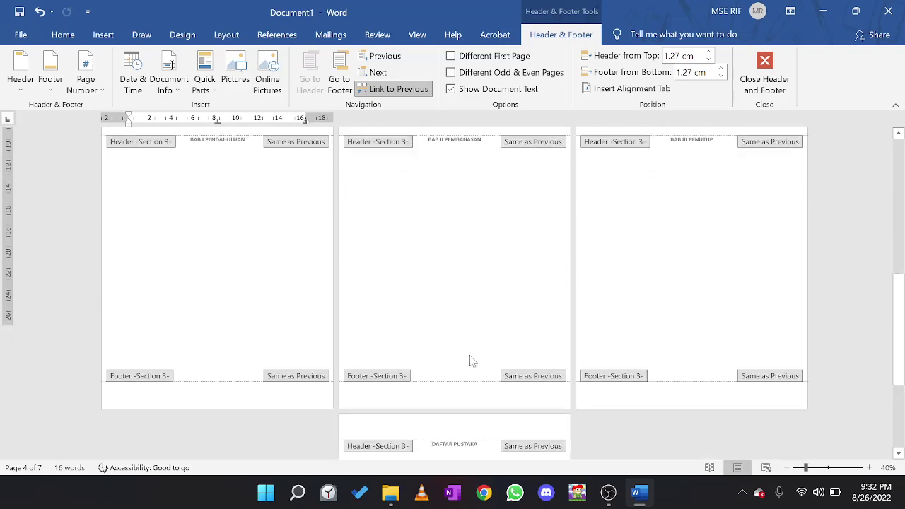
scroll(473, 360, "up", 6)
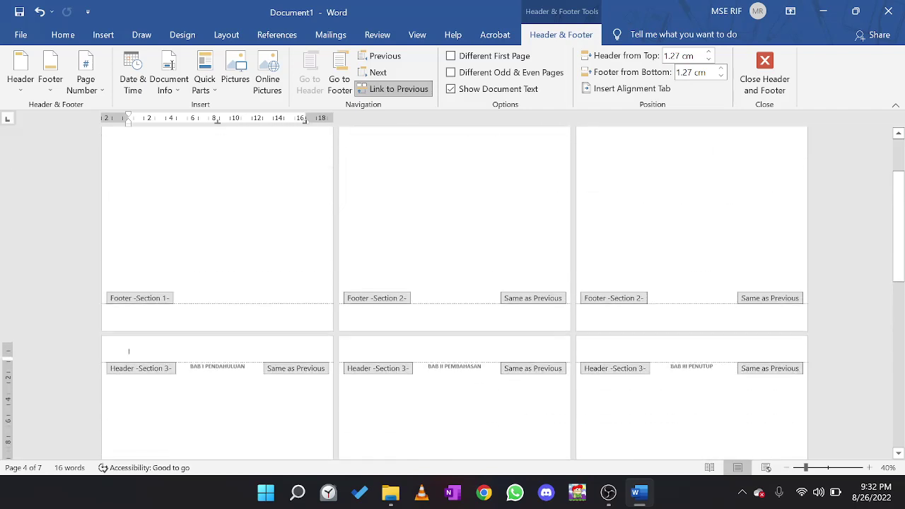
left_click(273, 319)
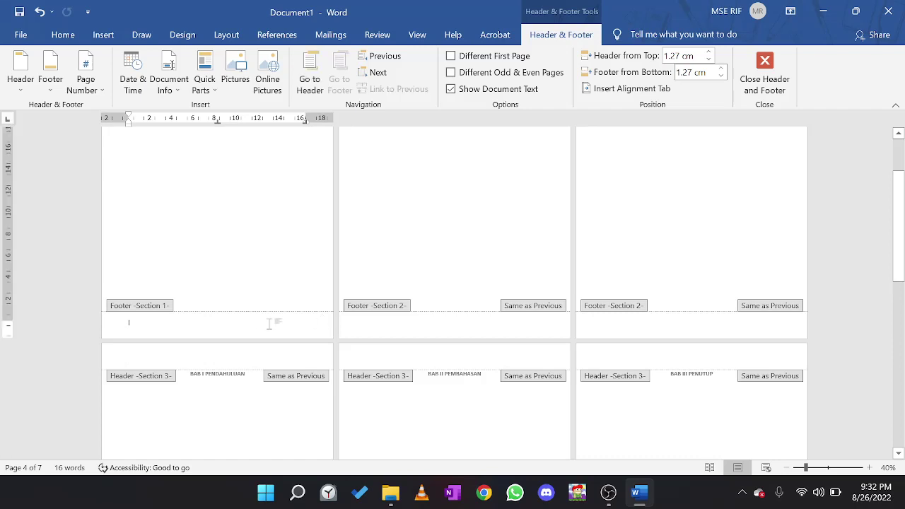
double_click(270, 273)
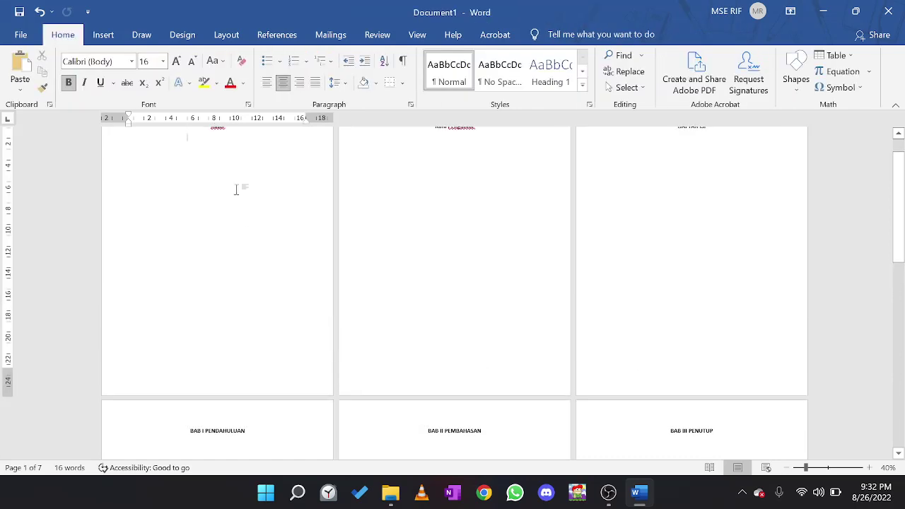
scroll(241, 293, "up", 1)
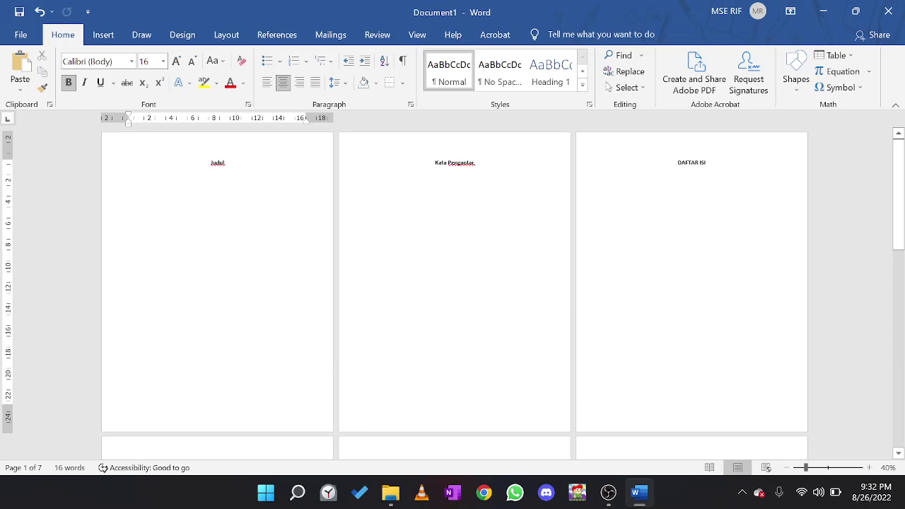
double_click(126, 147)
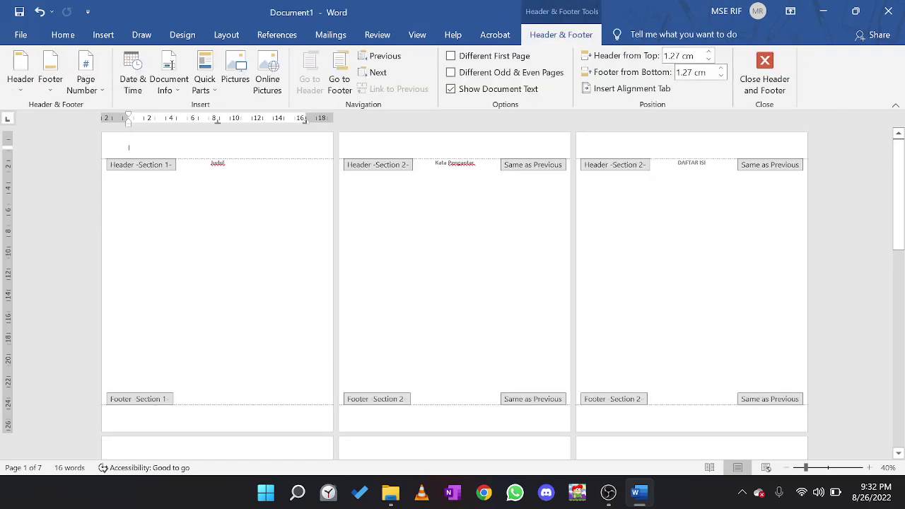
left_click(129, 417)
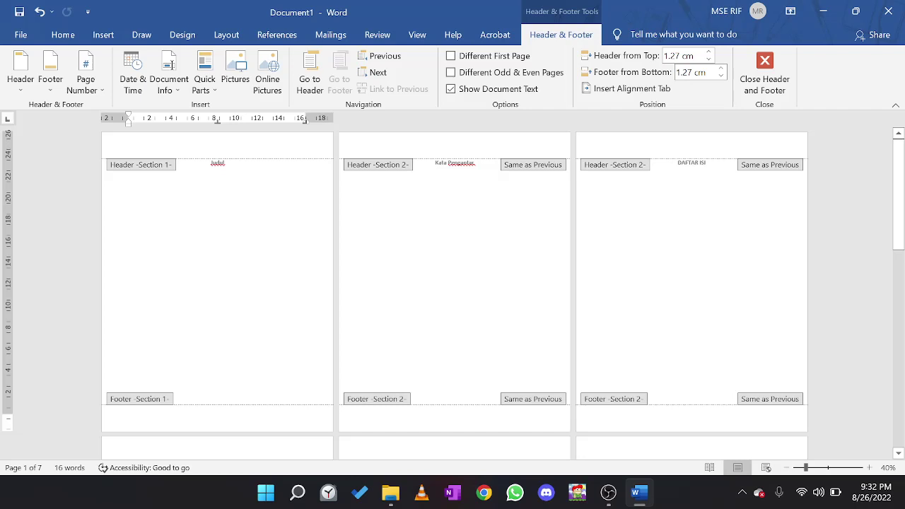
double_click(217, 276)
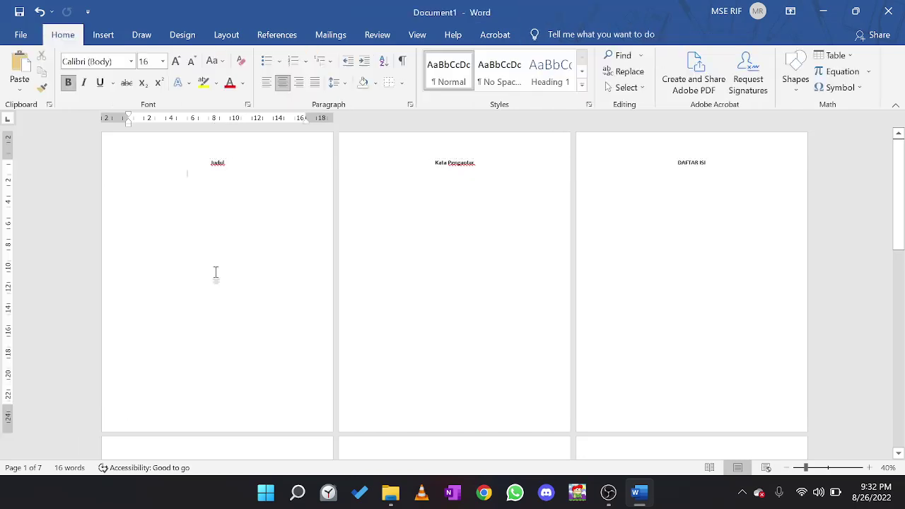
Insert page numbers at the bottom of the page in the right-aligned Plain Number 3 style.
left_click(107, 40)
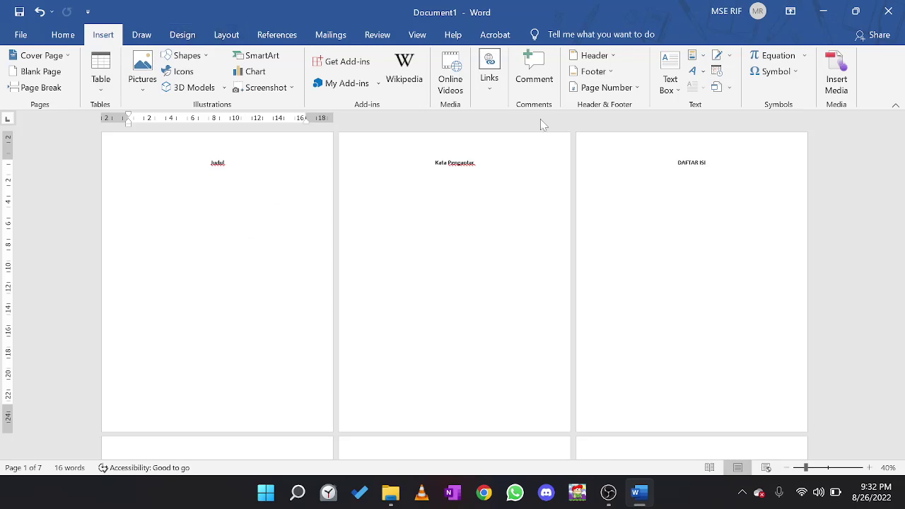
left_click(618, 90)
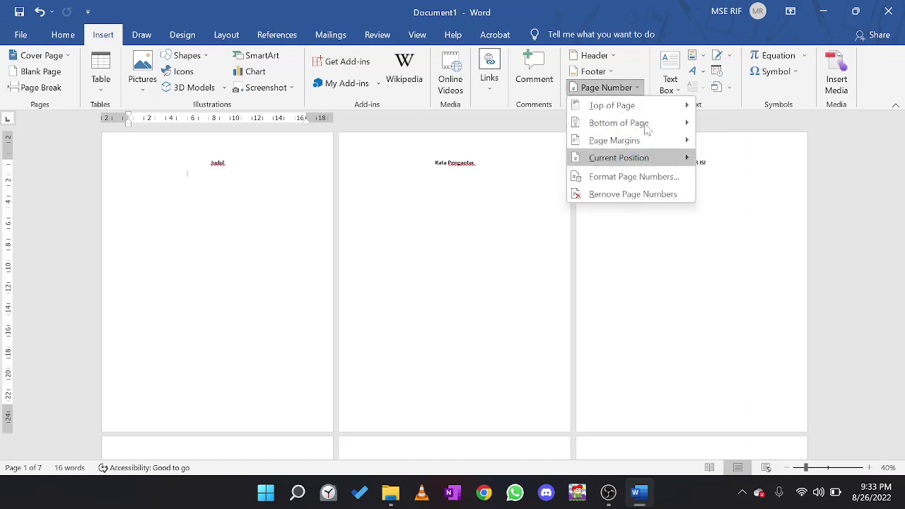
mouse_move(645, 127)
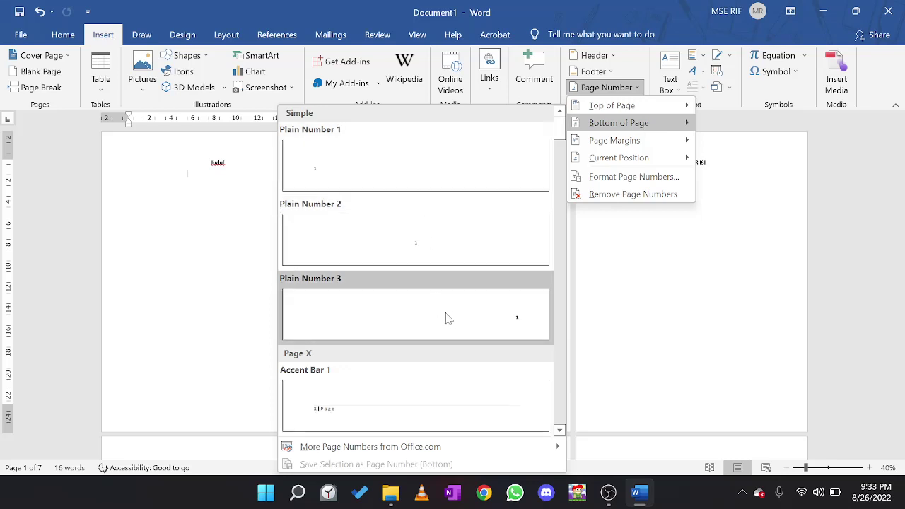
scroll(455, 327, "down", 10)
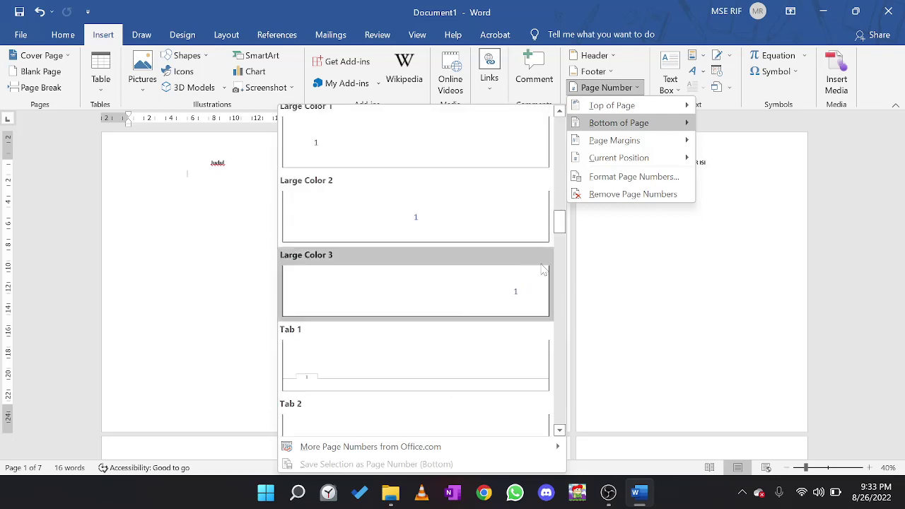
scroll(560, 246, "down", 2)
left_click_drag(559, 244, 549, 149)
scroll(550, 154, "up", 3)
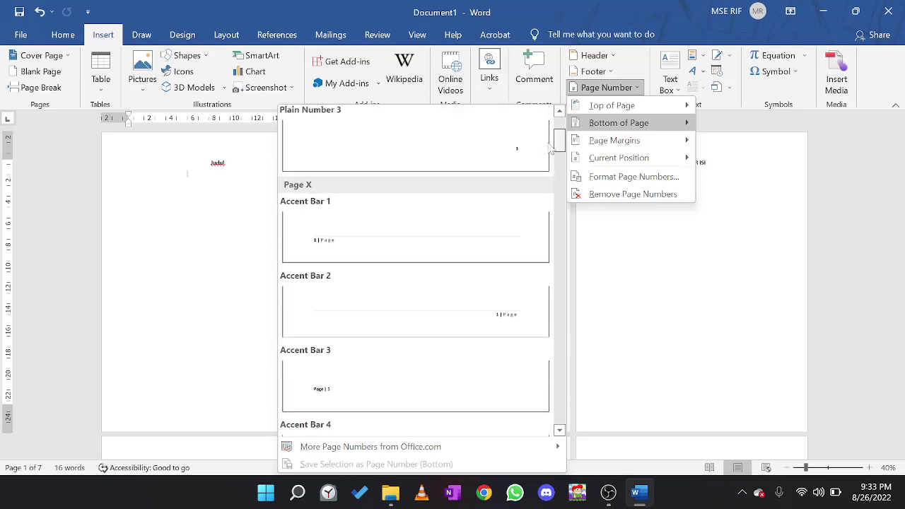
left_click(517, 313)
Examine the footer page numbers and section labels on the Judul, Kata Pengantar and DAFTAR ISI pages.
left_click(384, 418)
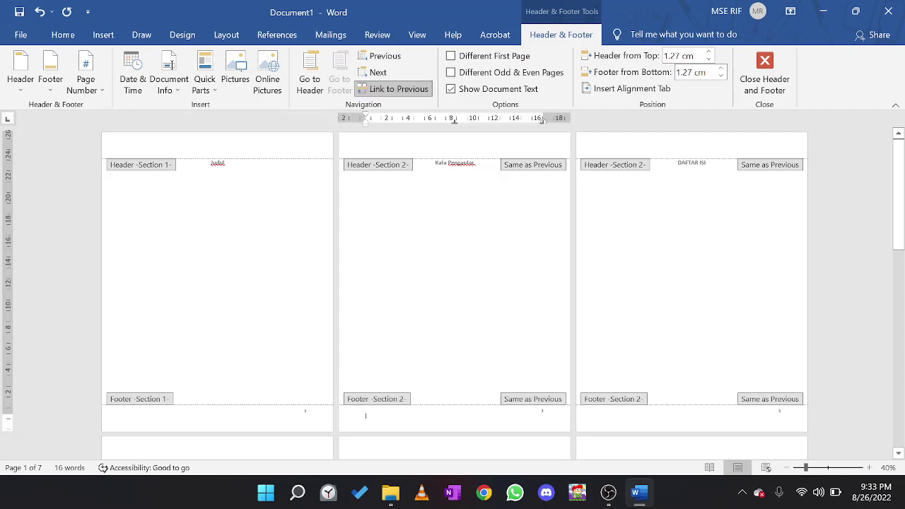
scroll(385, 421, "up", 1)
scroll(385, 421, "down", 2)
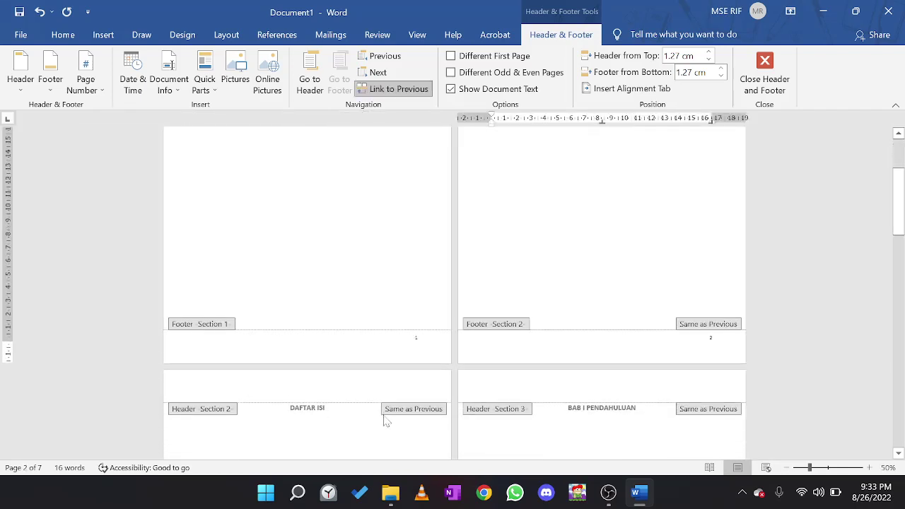
left_click(396, 344)
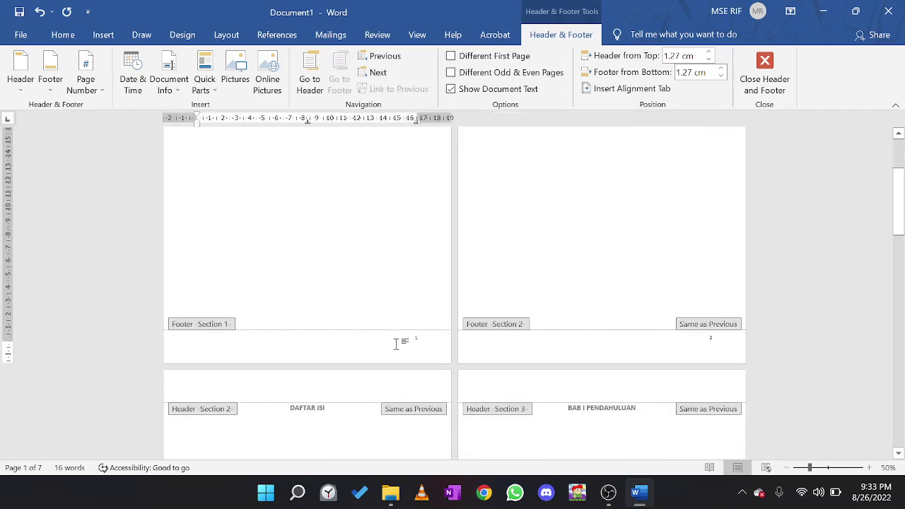
scroll(424, 344, "up", 5)
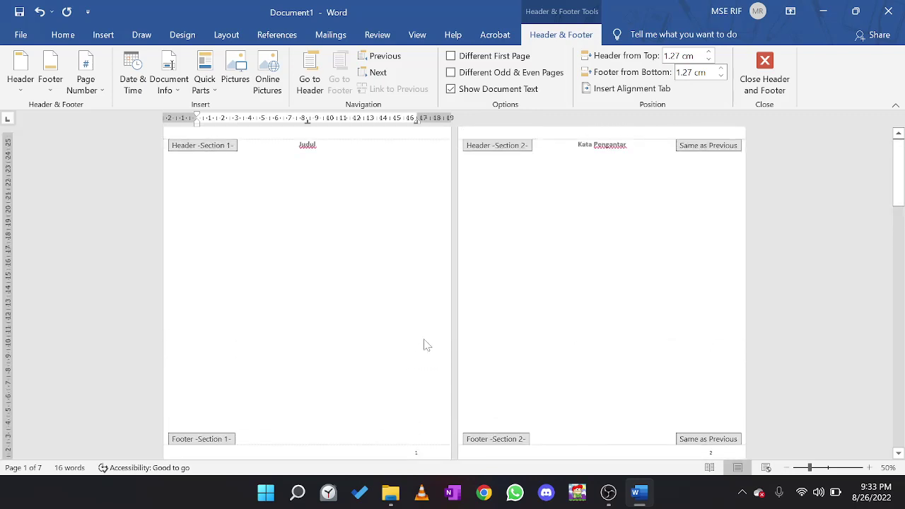
scroll(311, 180, "down", 3)
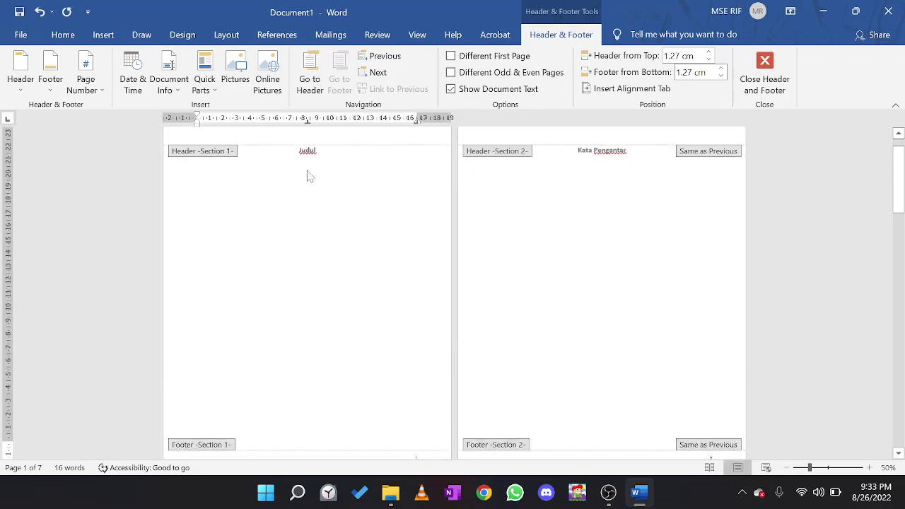
scroll(308, 176, "down", 1)
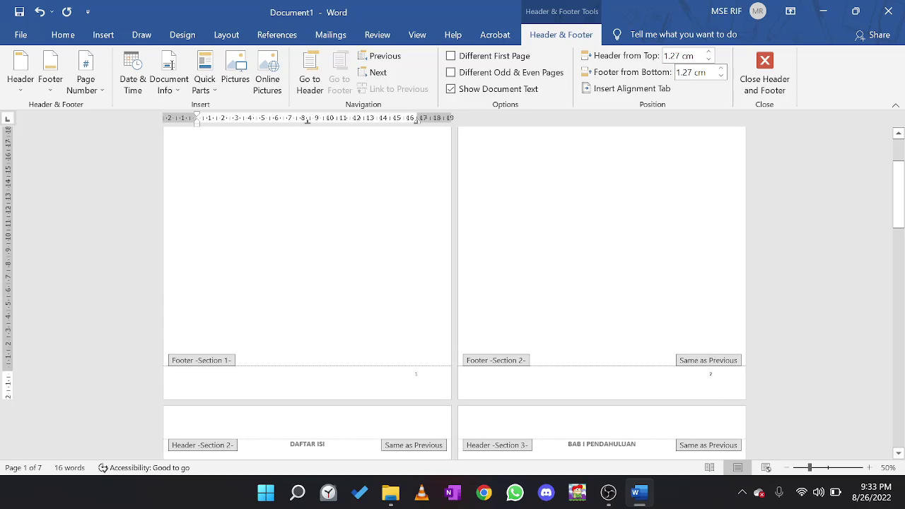
scroll(708, 388, "up", 5)
scroll(708, 388, "down", 4)
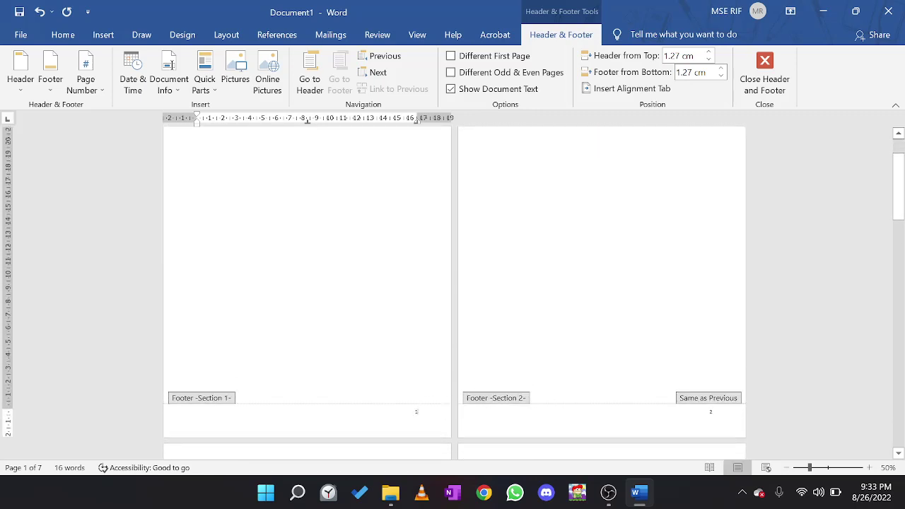
scroll(407, 372, "up", 3)
scroll(406, 372, "down", 1, "ctrl")
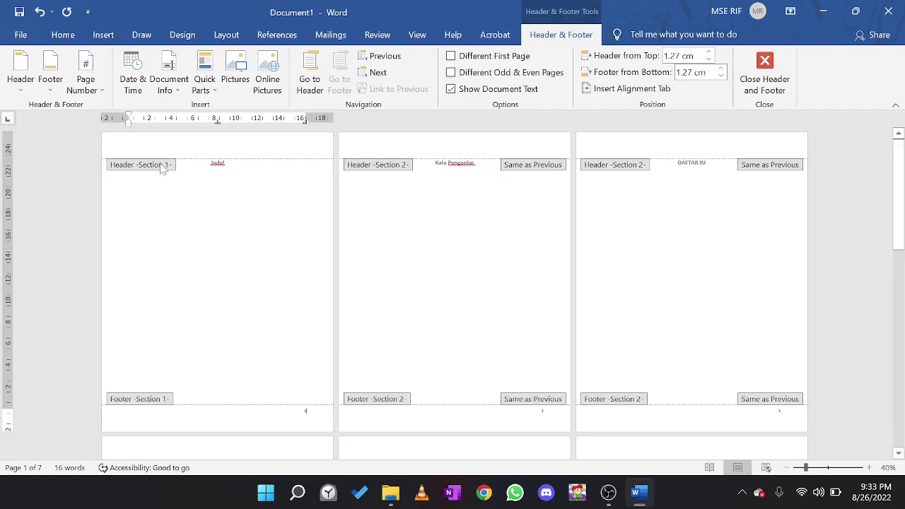
Turn on Different First Page for the header and footer of the section containing the Judul page.
left_click(311, 410)
double_click(261, 354)
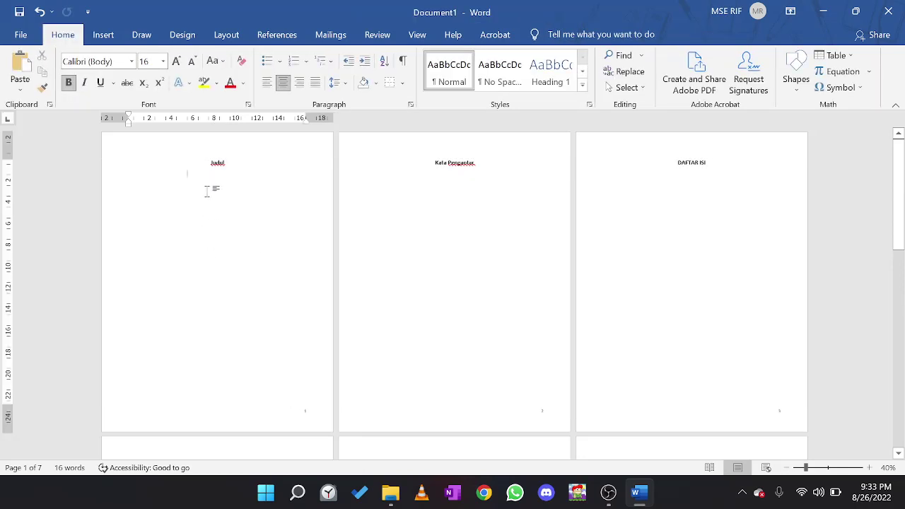
double_click(225, 422)
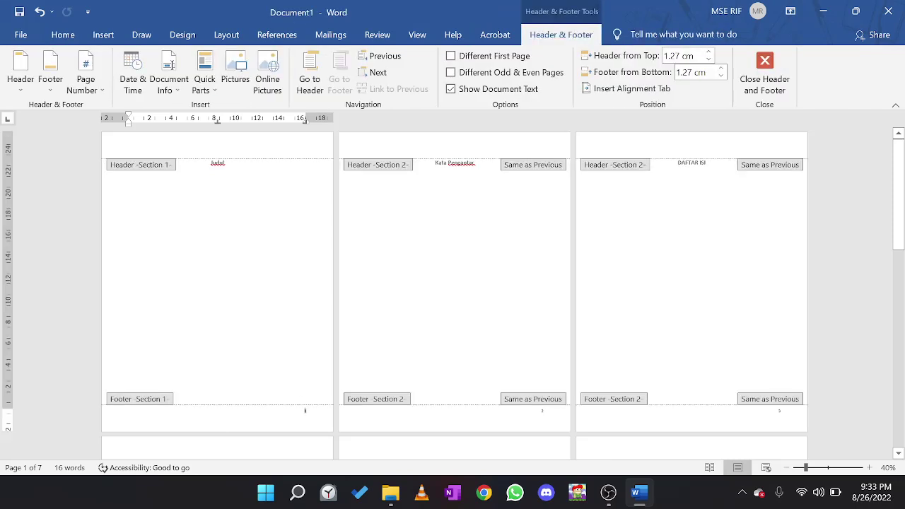
left_click(456, 60)
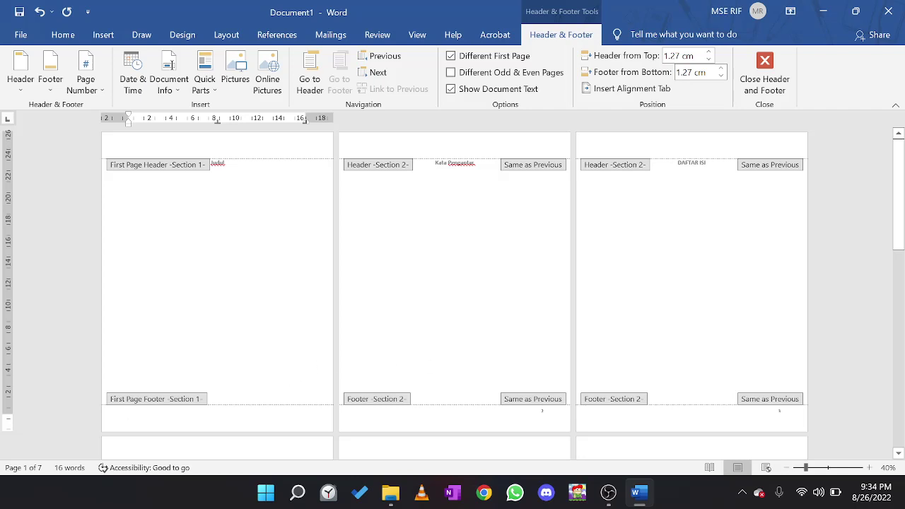
Set the page number format of the section starting at Kata Pengantar to I, II, III and finish editing its footer.
left_click(543, 411)
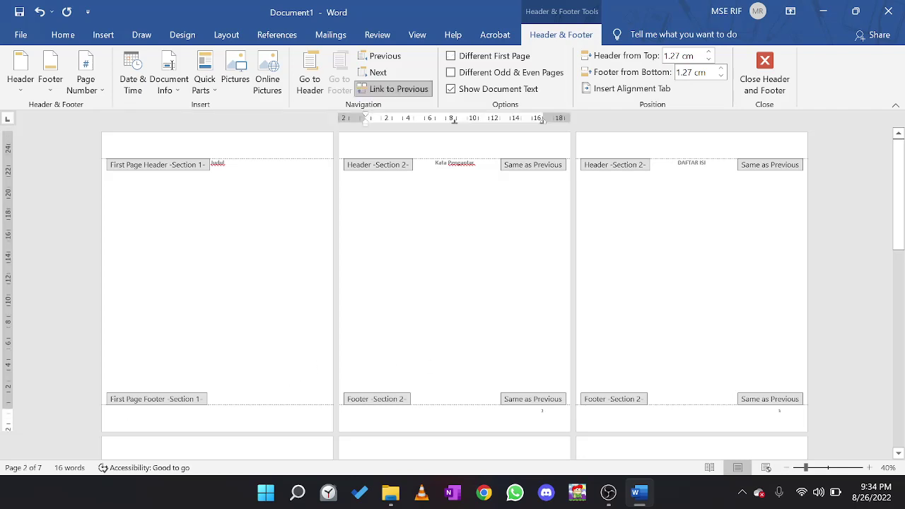
left_click(97, 94)
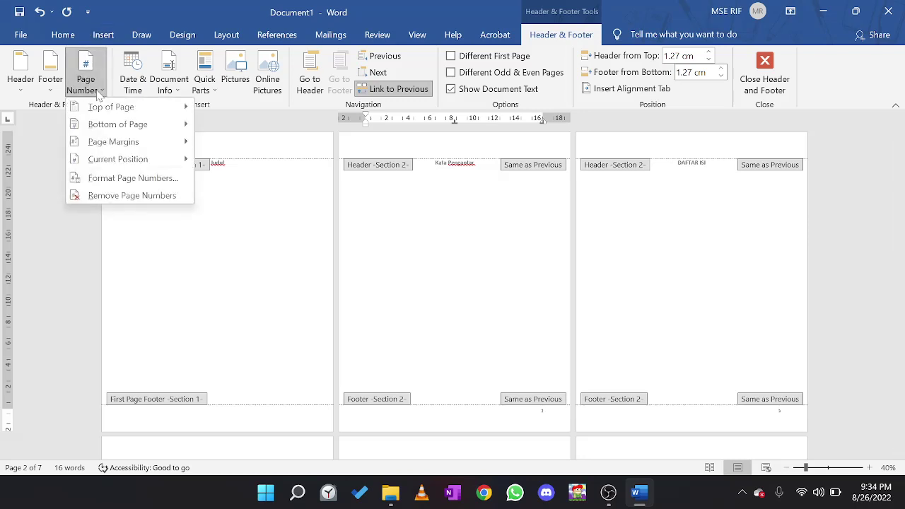
left_click(125, 178)
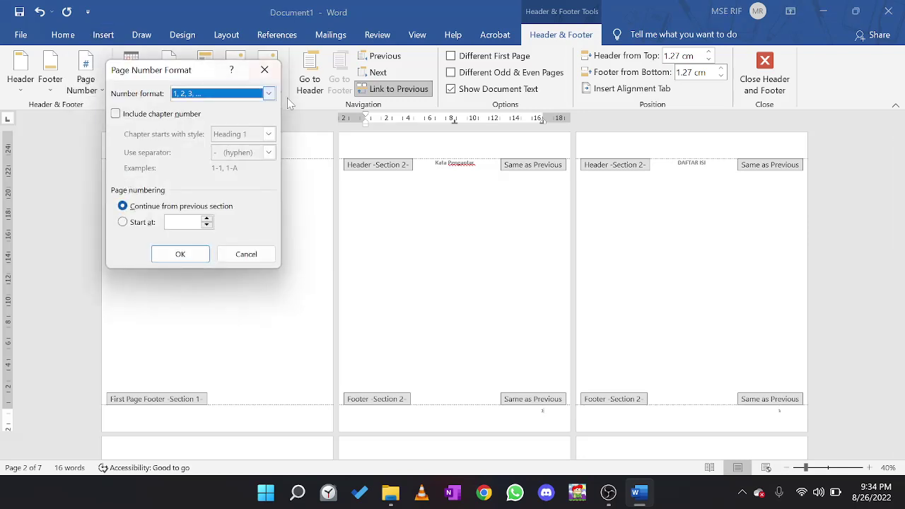
left_click(259, 95)
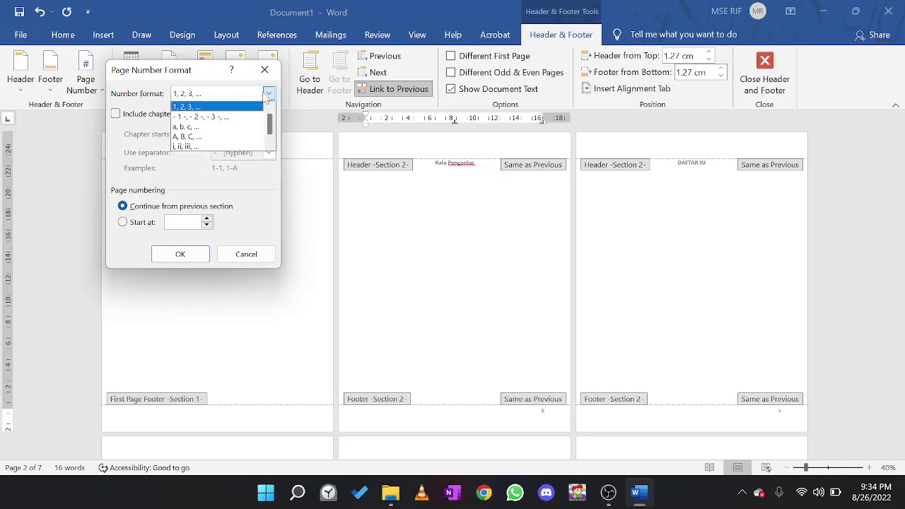
left_click(270, 144)
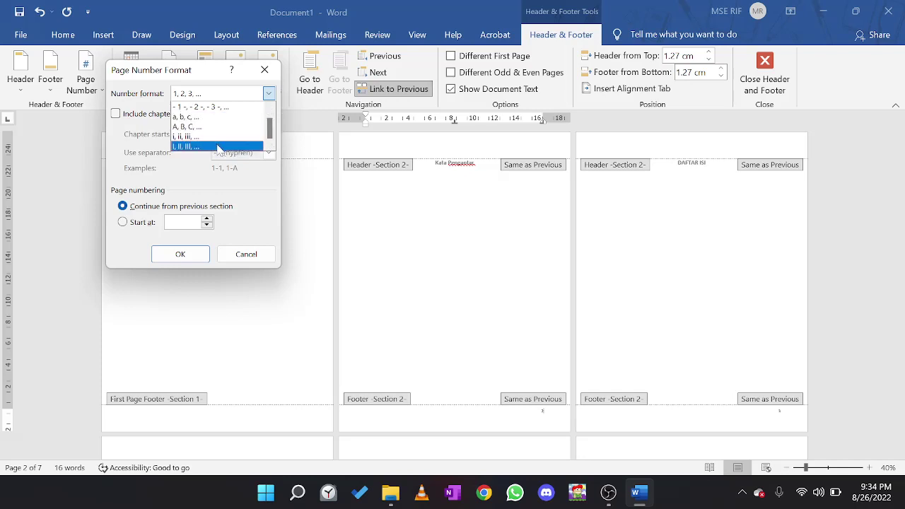
left_click(218, 146)
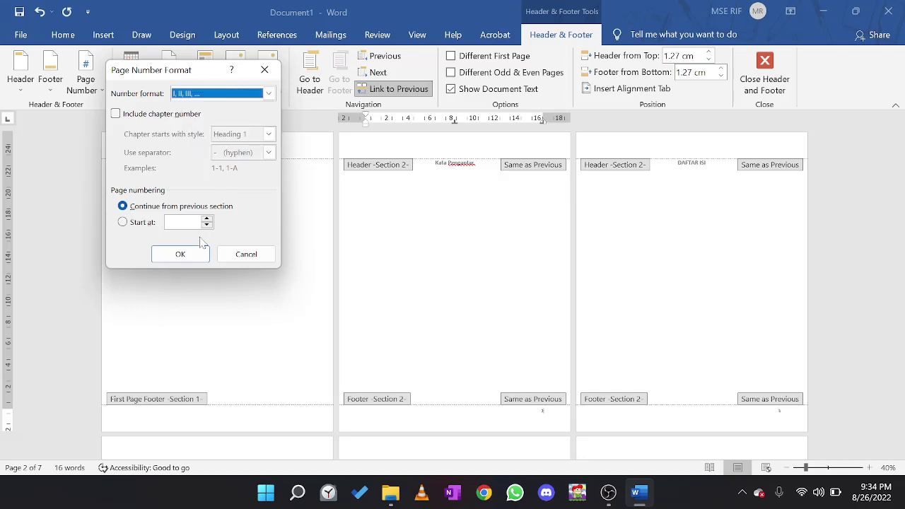
left_click(180, 255)
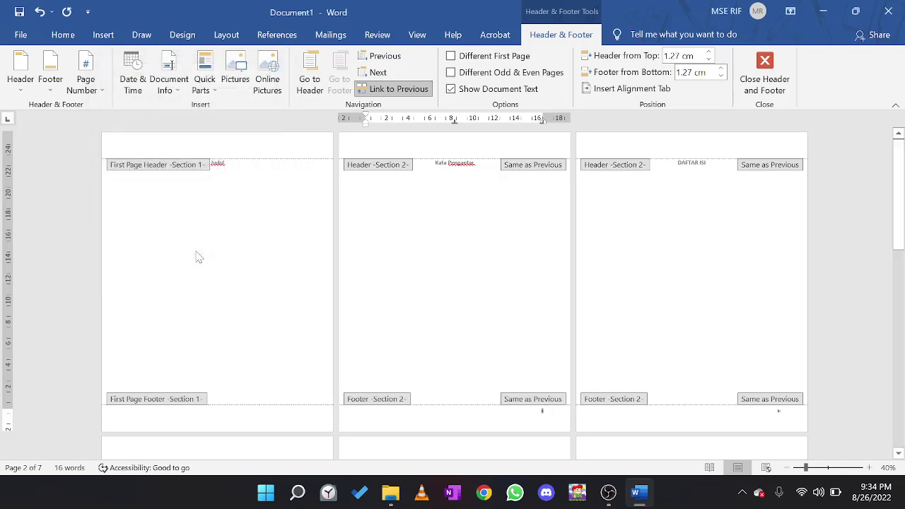
double_click(516, 345)
Restart the page numbering at 1 for the section beginning with BAB I PENDAHULUAN.
scroll(558, 420, "up", 4)
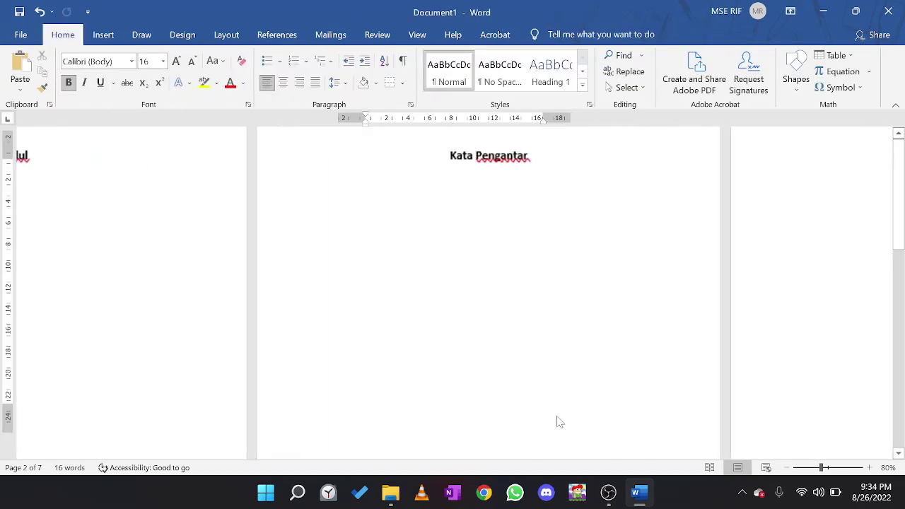
scroll(558, 422, "down", 5)
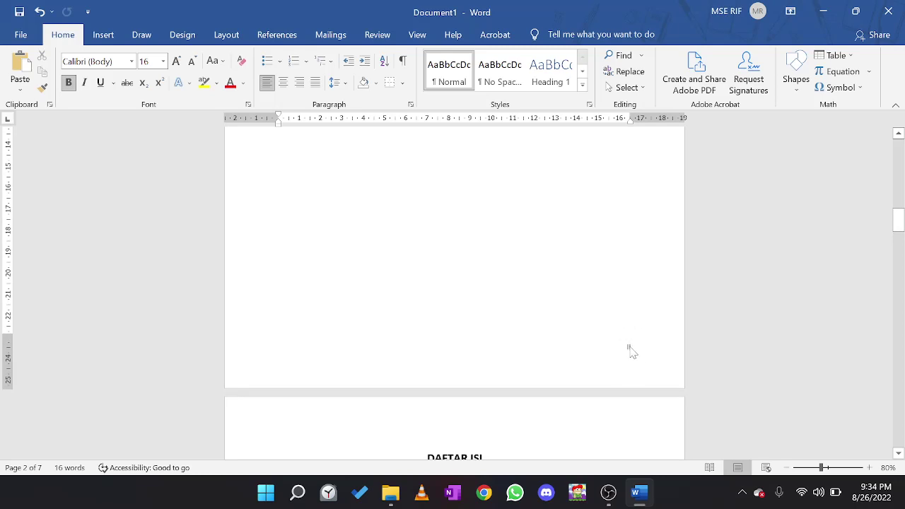
scroll(632, 351, "down", 8)
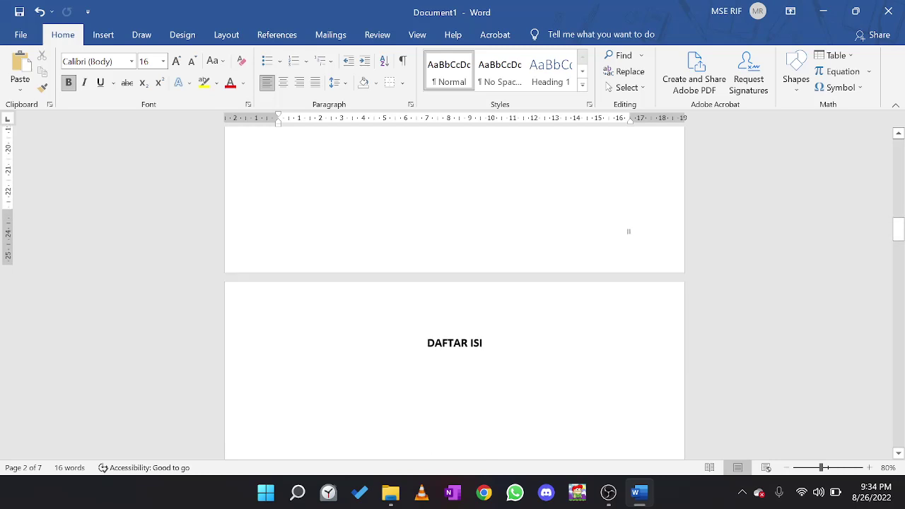
scroll(632, 350, "down", 3)
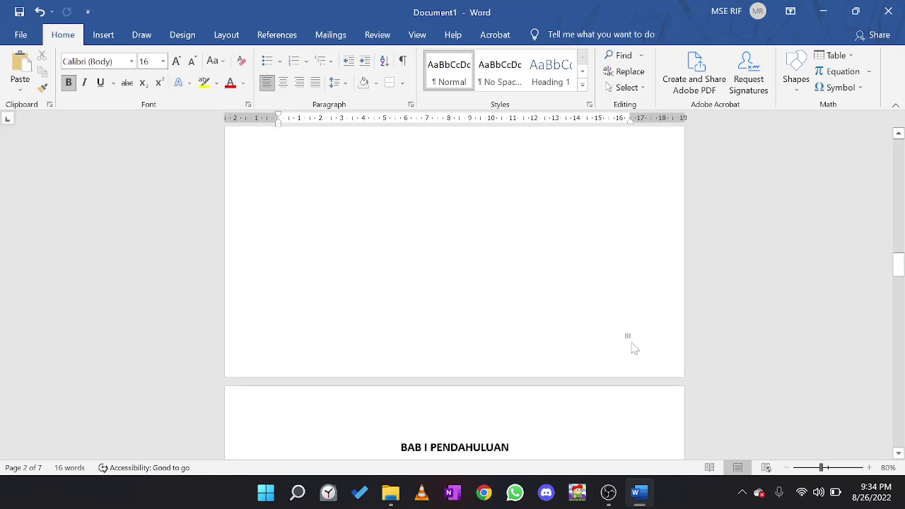
scroll(628, 348, "down", 5)
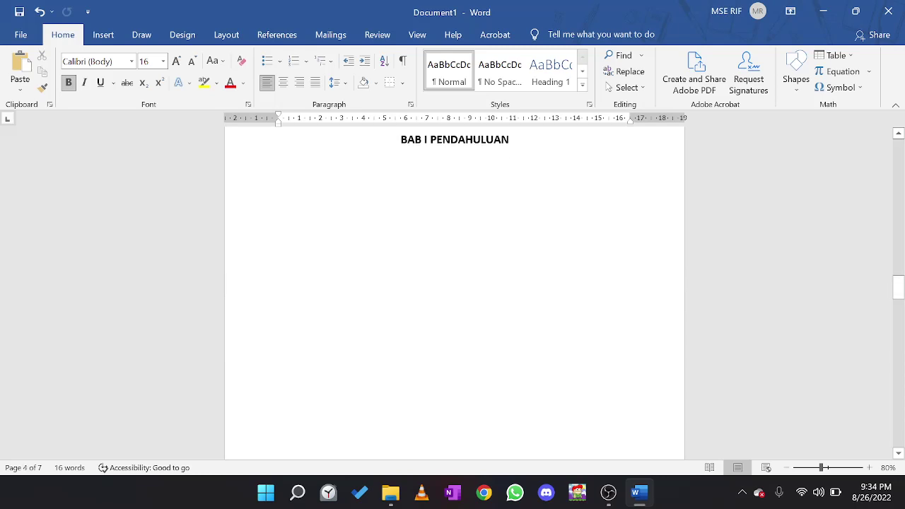
scroll(608, 385, "down", 8)
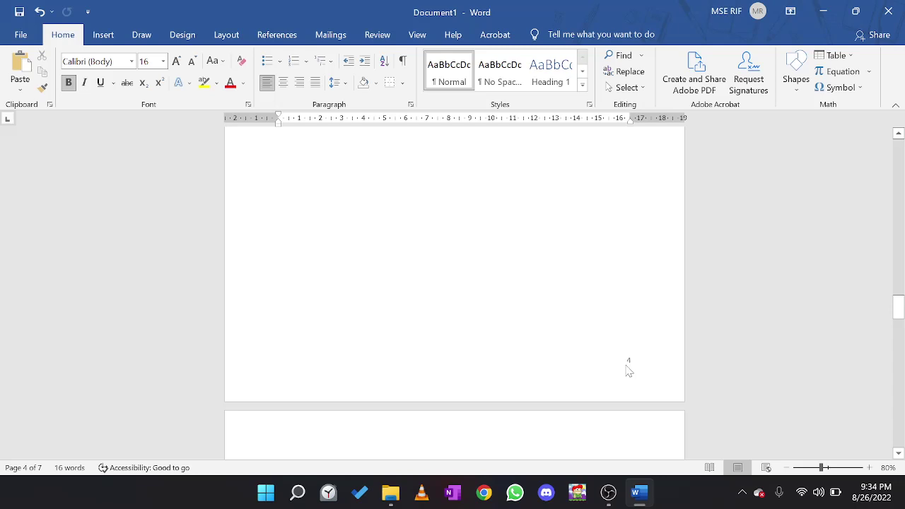
double_click(633, 366)
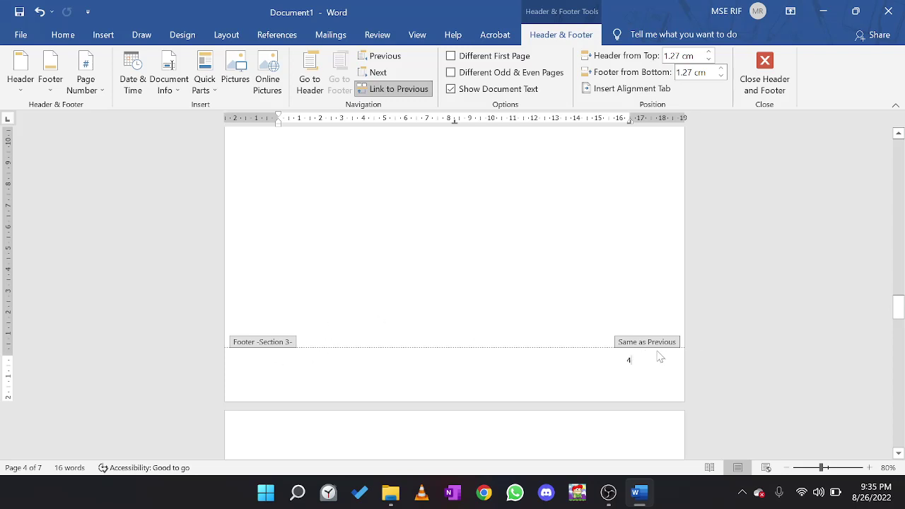
left_click(83, 88)
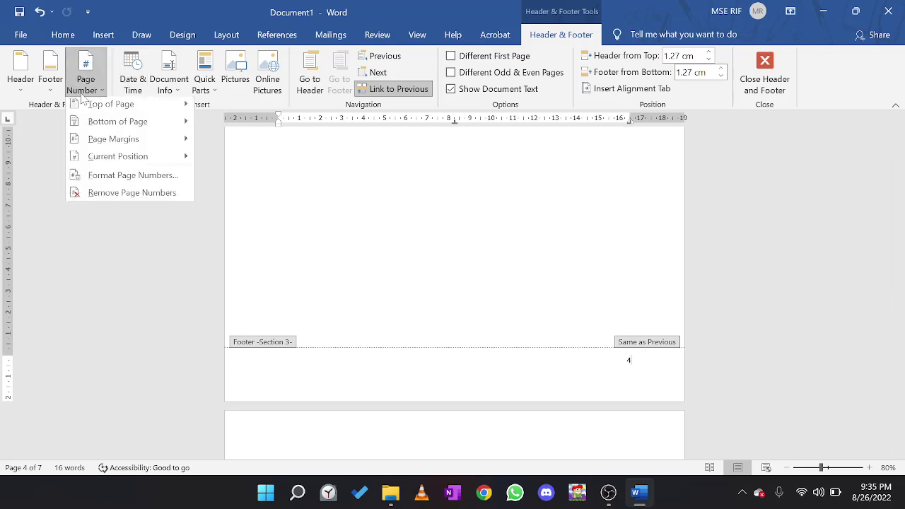
left_click(119, 179)
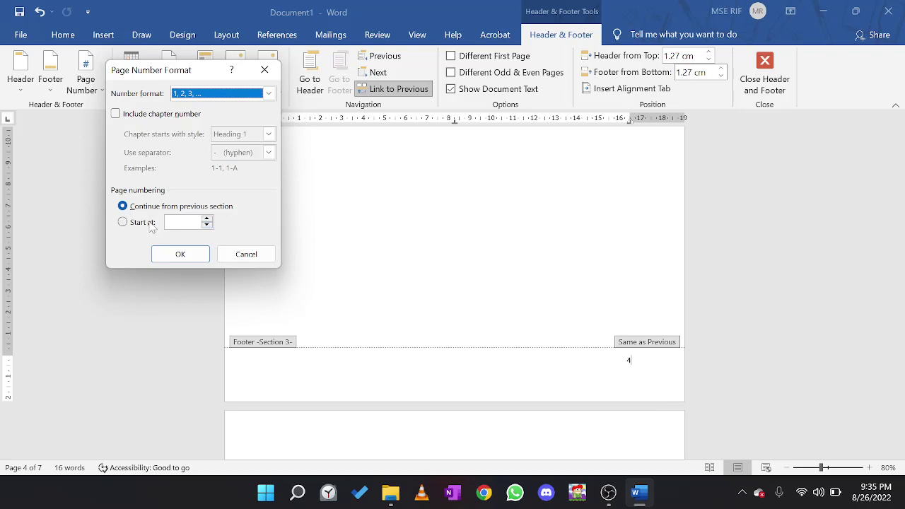
left_click(181, 222)
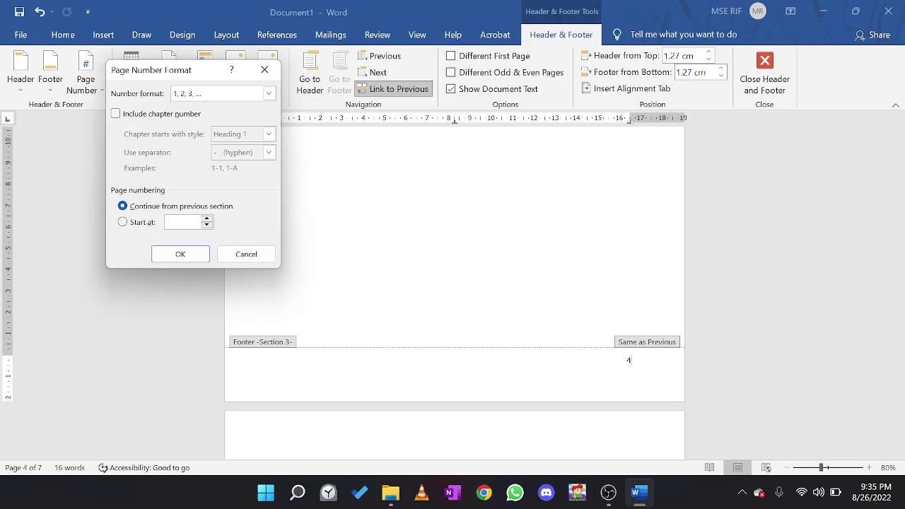
left_click(208, 218)
left_click(179, 253)
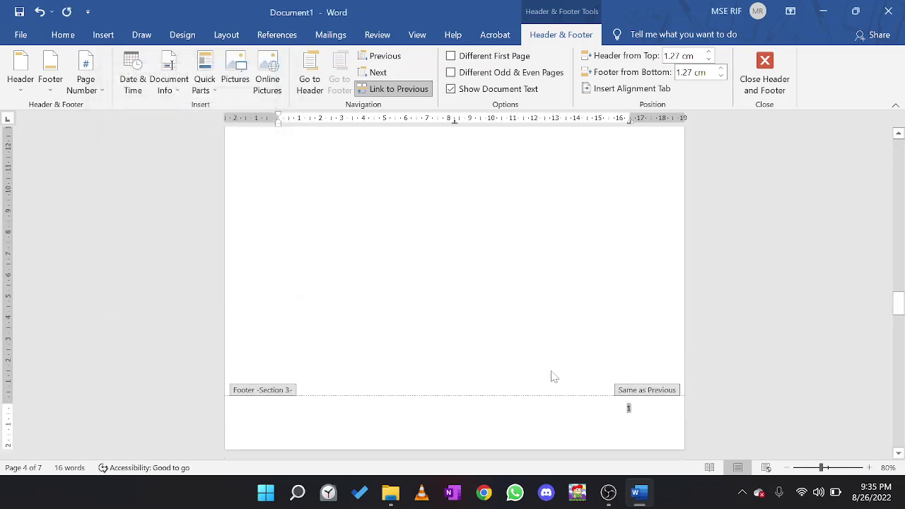
Check the footer page numbers from BAB I PENDAHULUAN through DAFTAR PUSTAKA, leaving header and footer editing along the way.
scroll(554, 377, "down", 1)
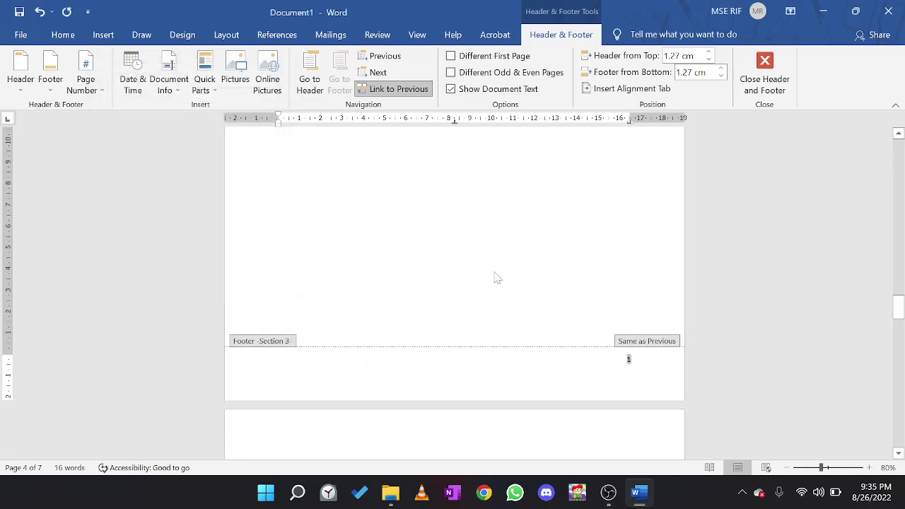
scroll(496, 277, "up", 5)
scroll(498, 278, "down", 3)
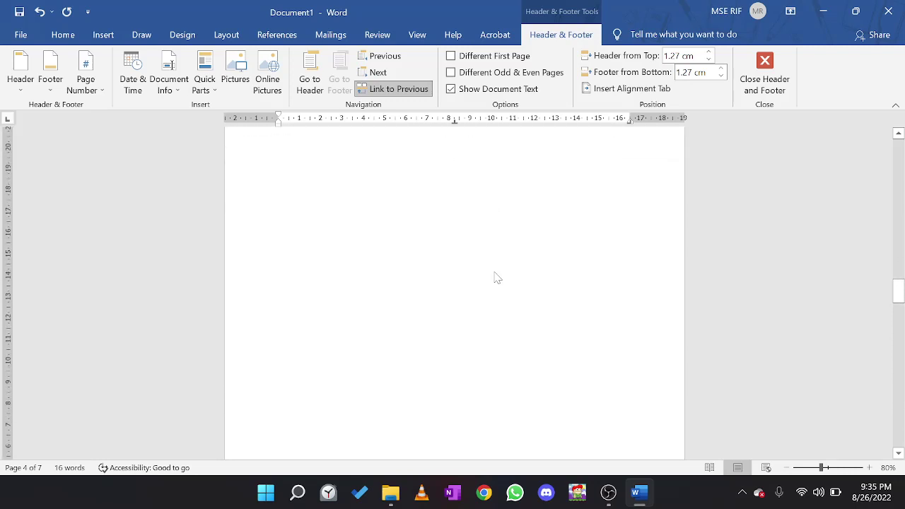
scroll(498, 278, "up", 3)
scroll(497, 278, "down", 11)
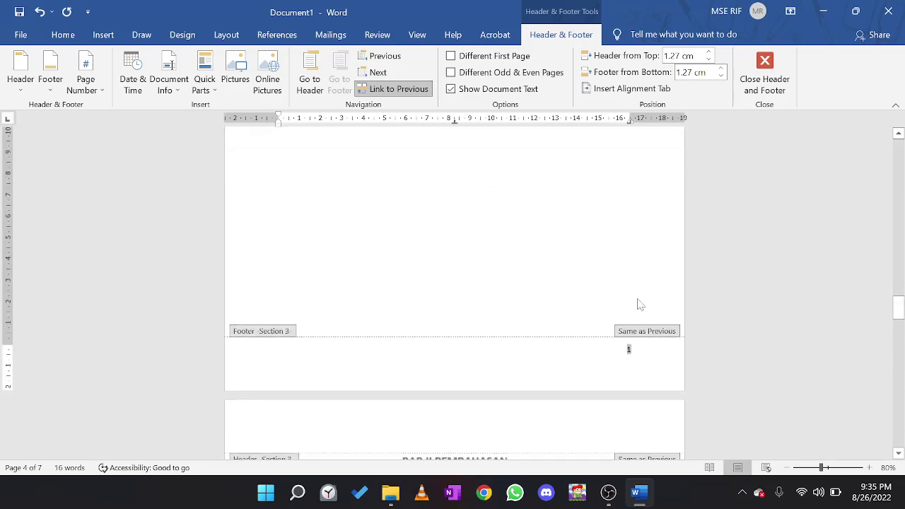
scroll(642, 351, "down", 3)
scroll(643, 353, "down", 5)
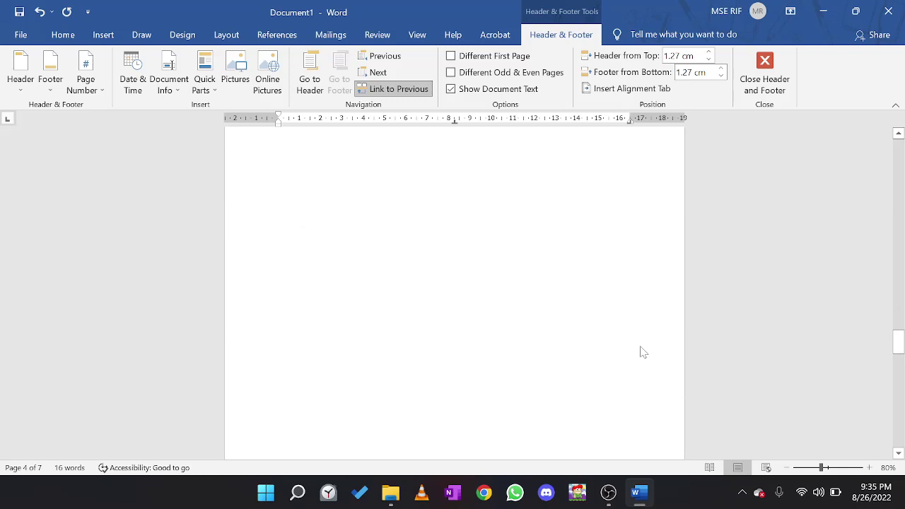
scroll(643, 353, "down", 10)
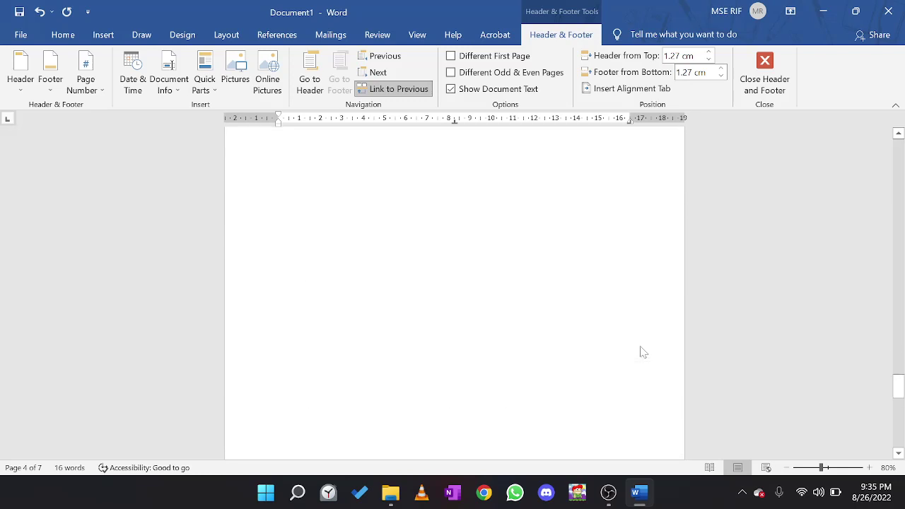
scroll(640, 347, "down", 5)
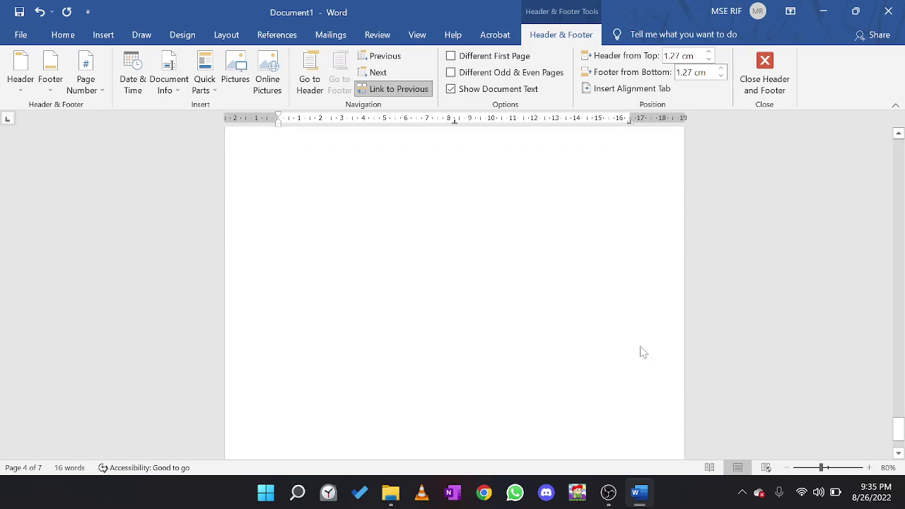
left_click(624, 417)
scroll(651, 429, "up", 6)
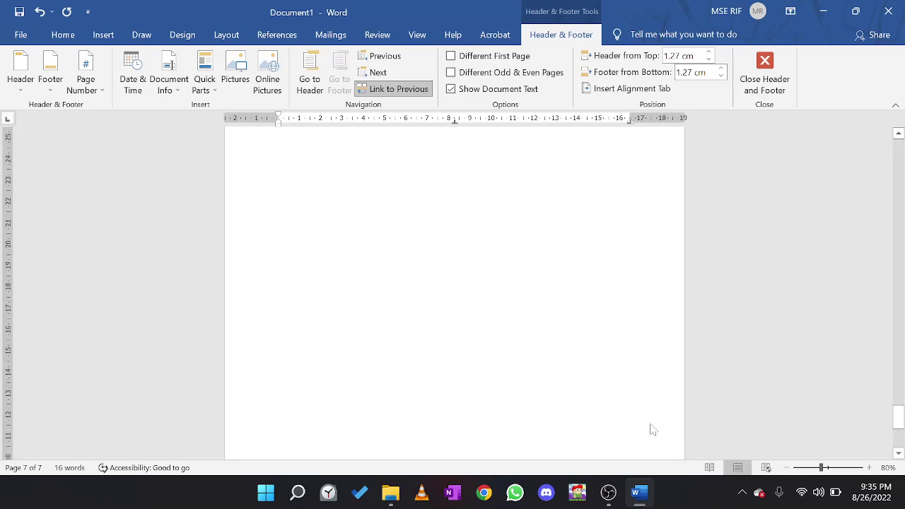
double_click(573, 212)
scroll(566, 233, "up", 1)
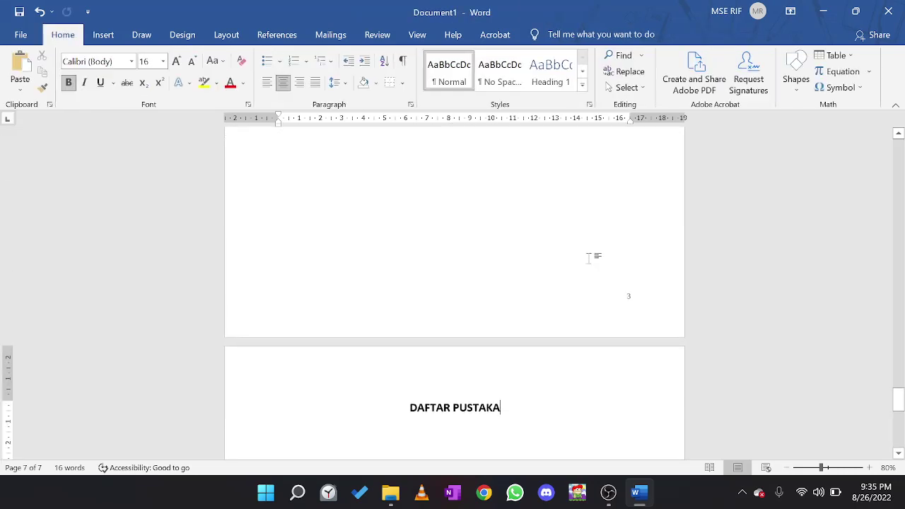
scroll(626, 311, "up", 4)
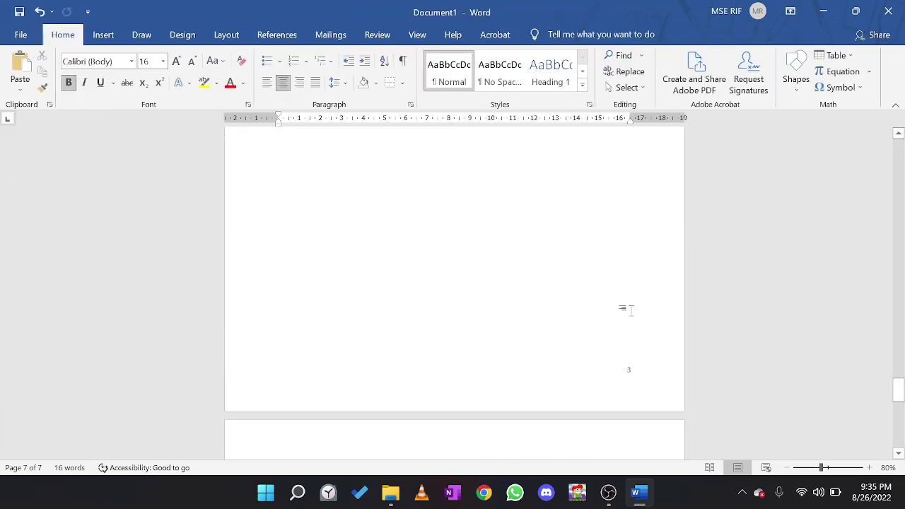
scroll(586, 239, "down", 4, "ctrl")
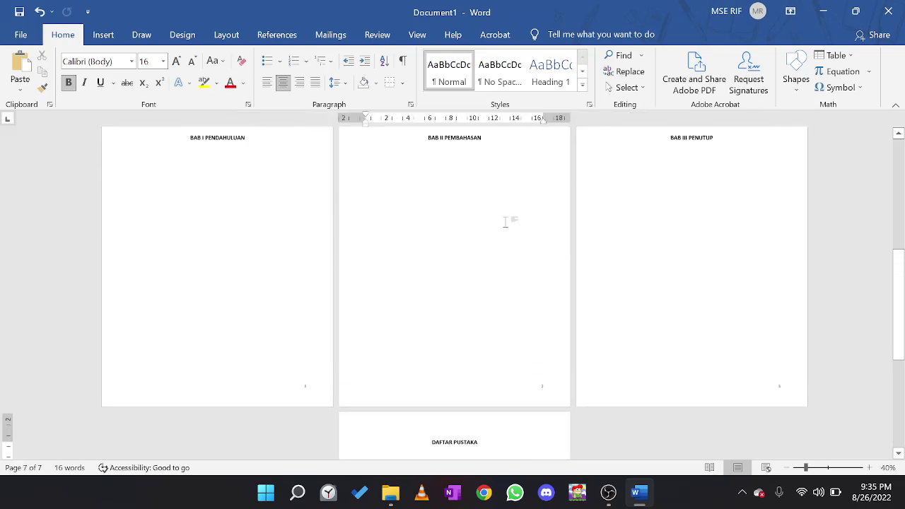
Try adding a page with filler text after BAB I PENDAHULUAN to test the numbering, and undo the addition.
left_click(262, 180)
key("ctrl+Return")
left_click(425, 204)
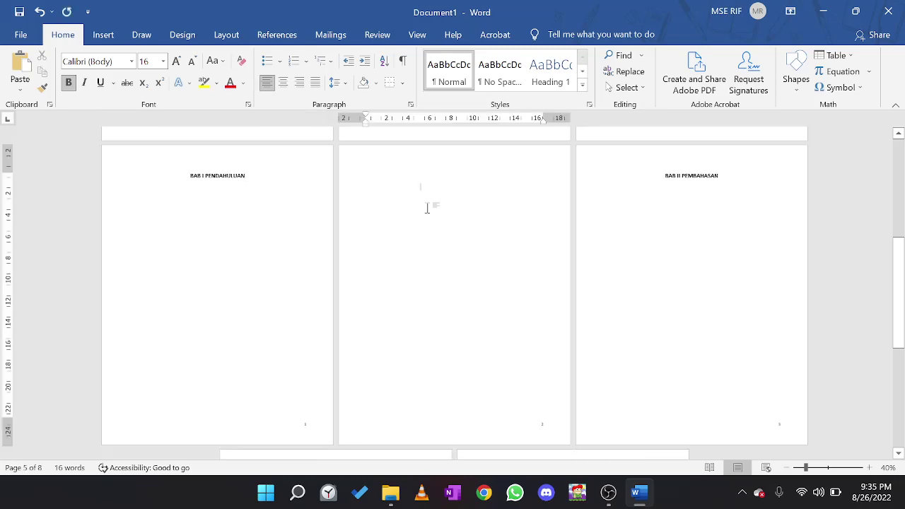
type("jdsdj")
key("ctrl+z")
left_click(426, 206)
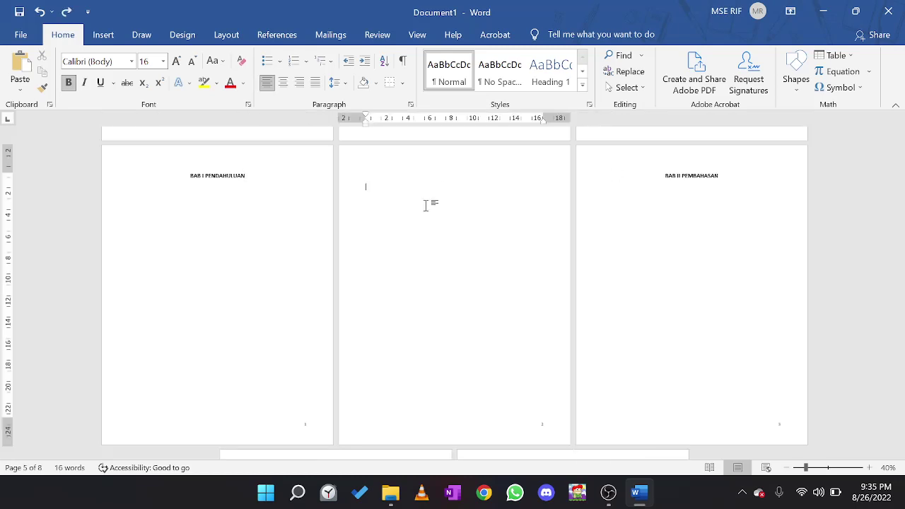
type("djfsjdhfhosdhfosd")
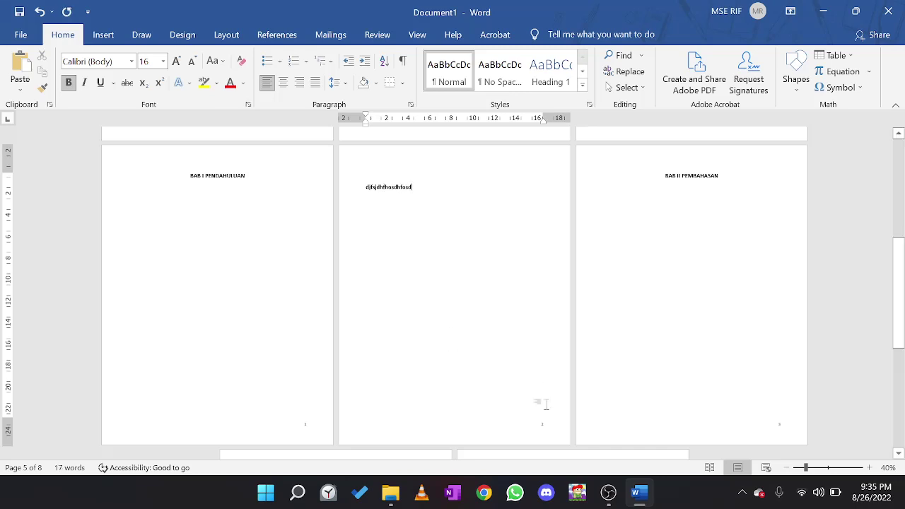
key("ctrl+z")
key("ctrl+z")
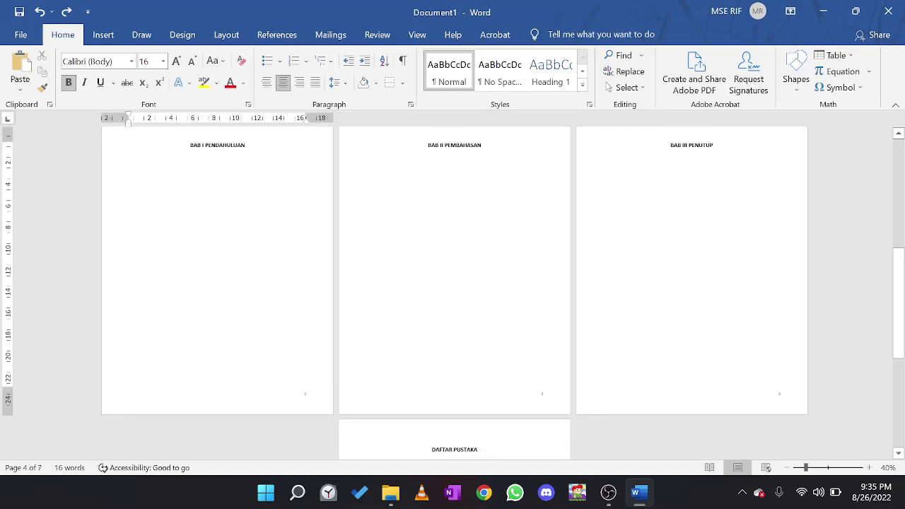
Review the page numbering on the Judul, Kata Pengantar and DAFTAR ISI pages.
scroll(453, 292, "up", 5)
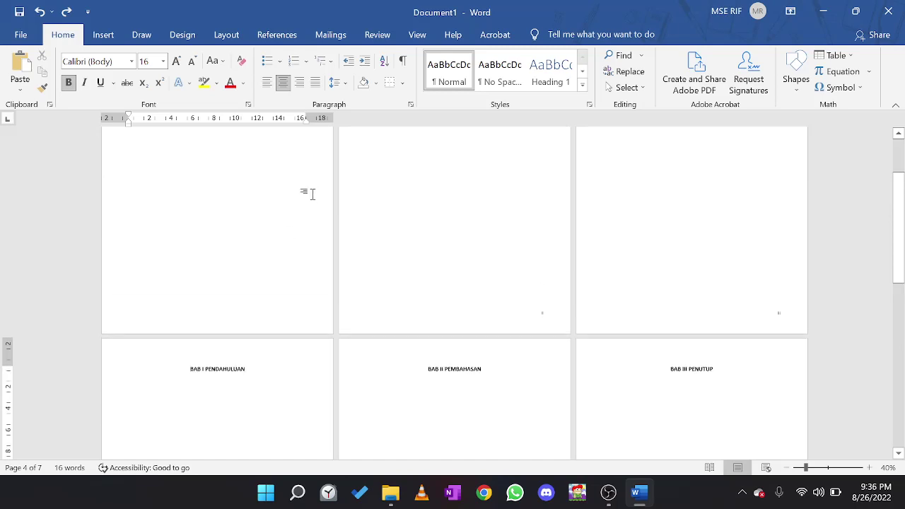
scroll(314, 195, "up", 1)
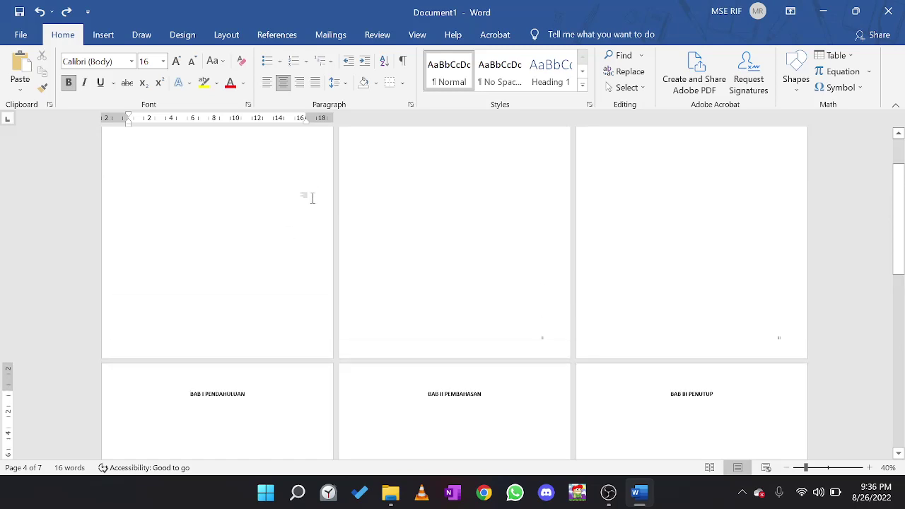
scroll(337, 279, "up", 2)
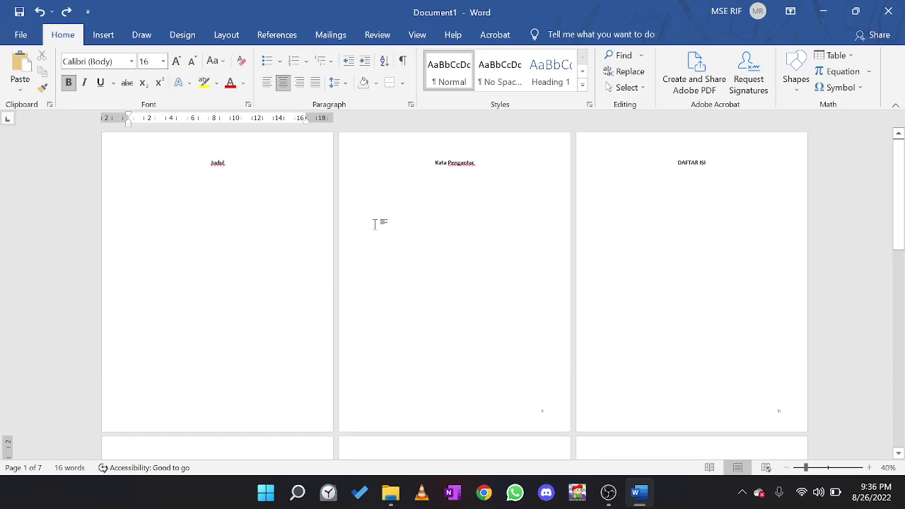
Split the BAB I PENDAHULUAN heading onto two lines with a text wrapping break after BAB I.
scroll(375, 224, "down", 5)
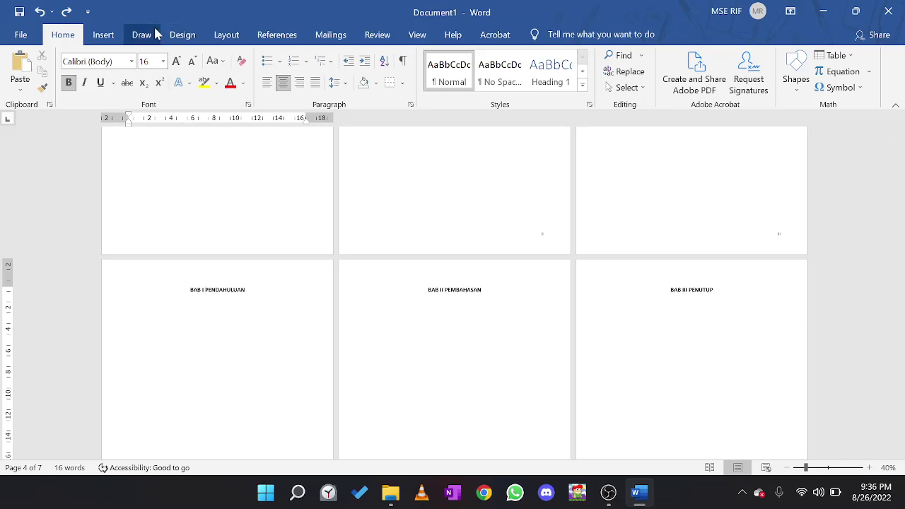
left_click(224, 34)
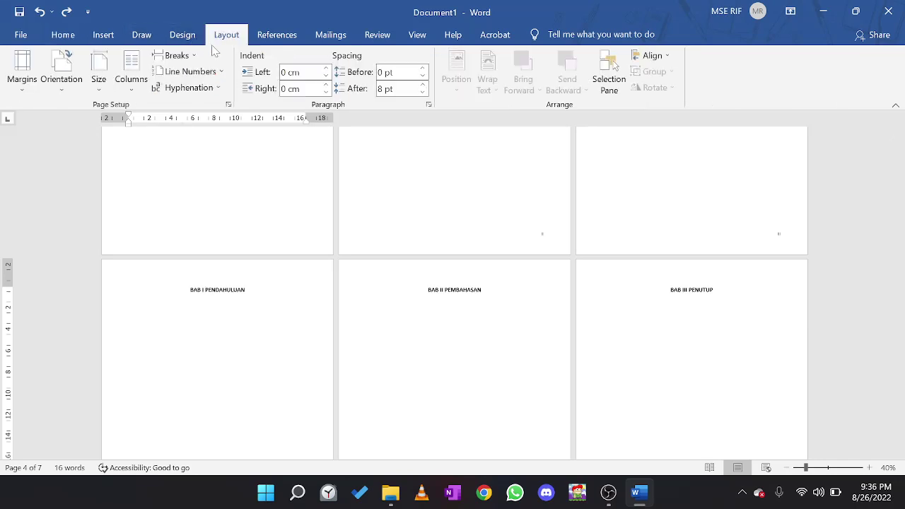
left_click(175, 55)
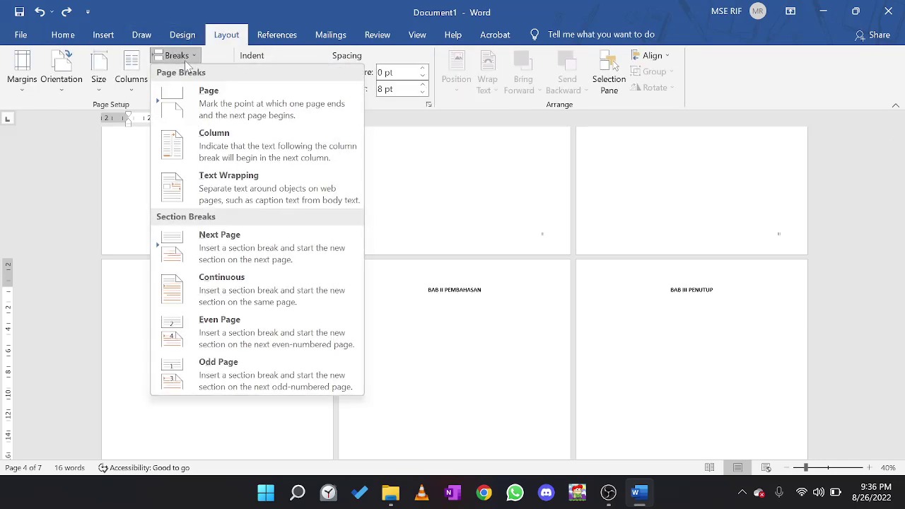
left_click(280, 194)
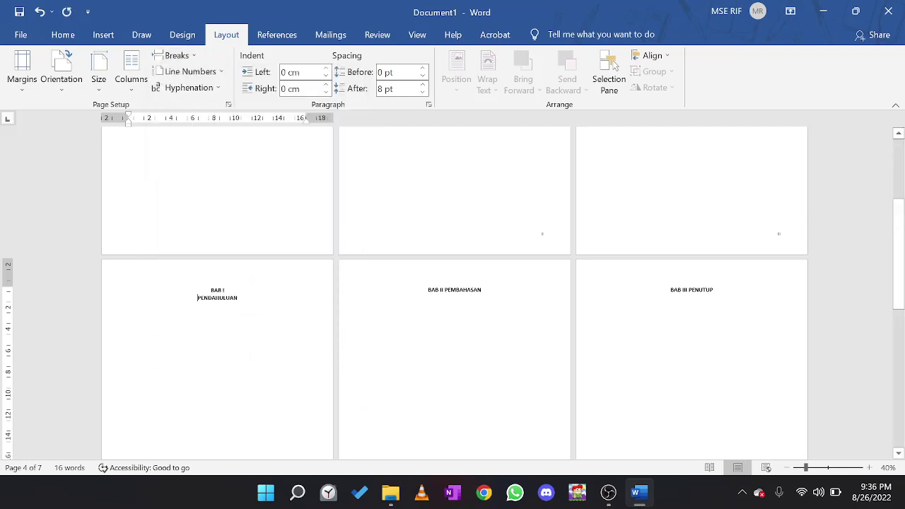
left_click(445, 290)
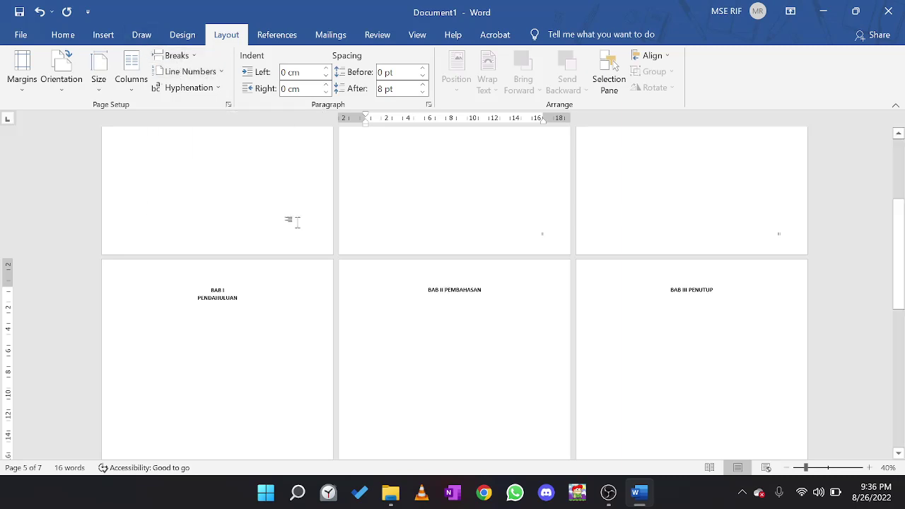
key("ctrl+z")
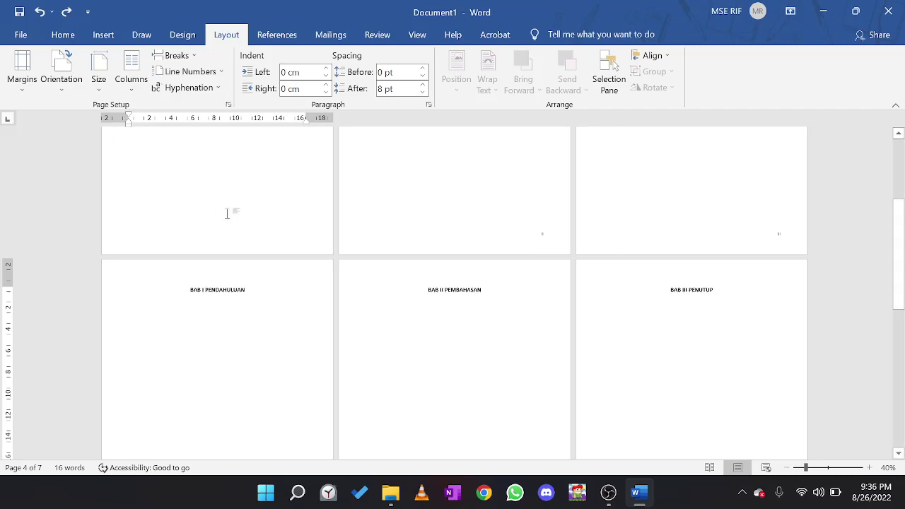
key("Return")
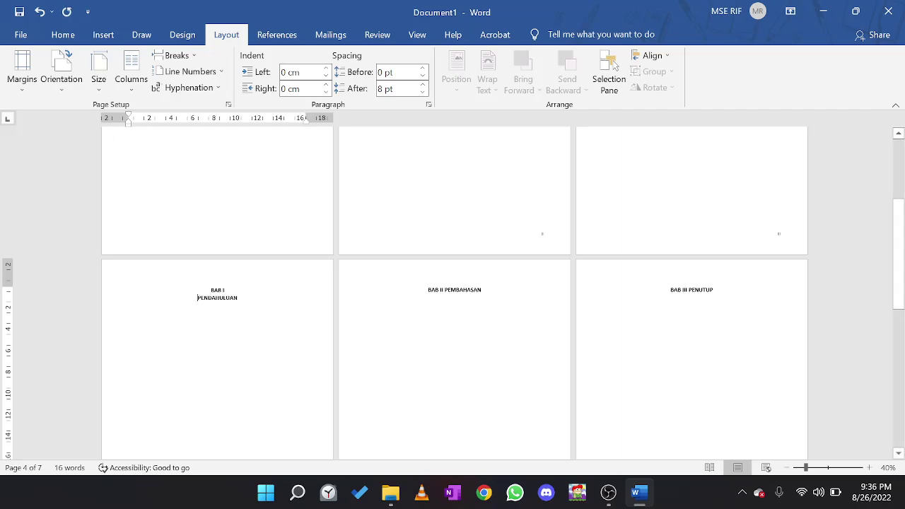
Insert text wrapping breaks after BAB II and BAB III so that PEMBAHASAN and PENUTUP move to a second line.
left_click(447, 290)
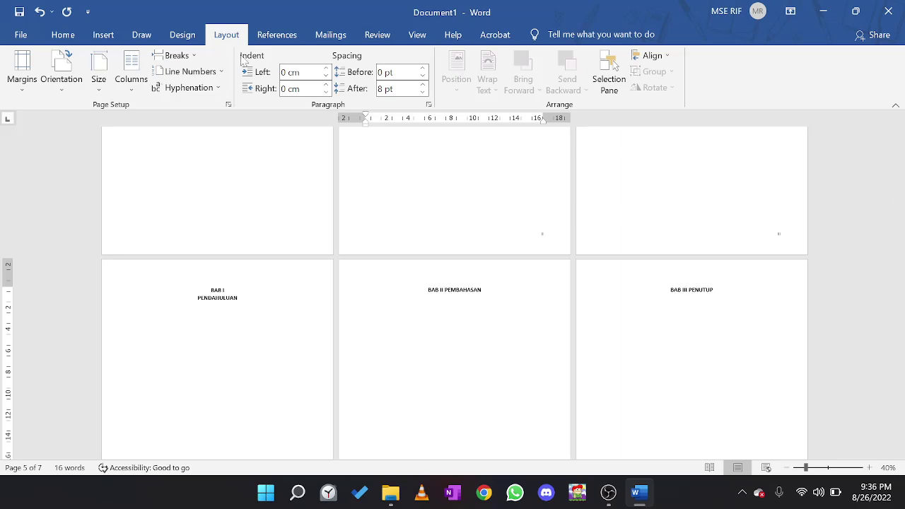
left_click(176, 55)
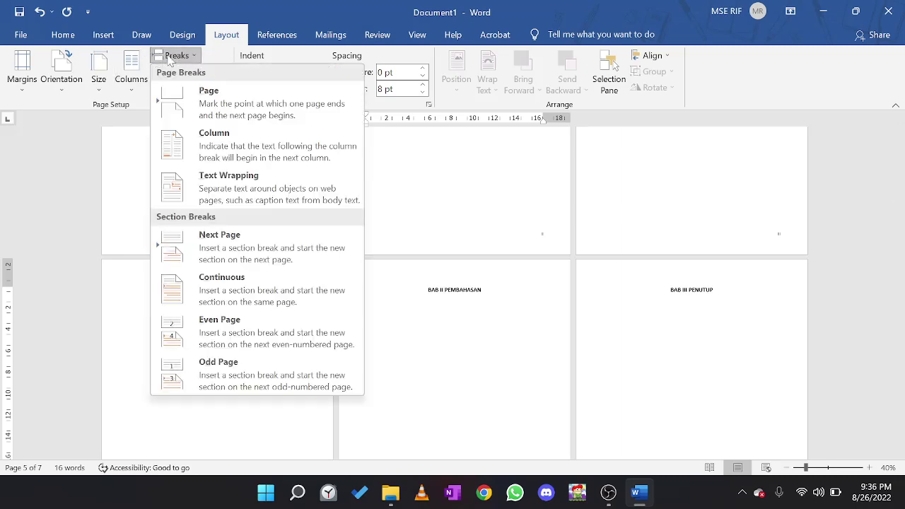
left_click(251, 189)
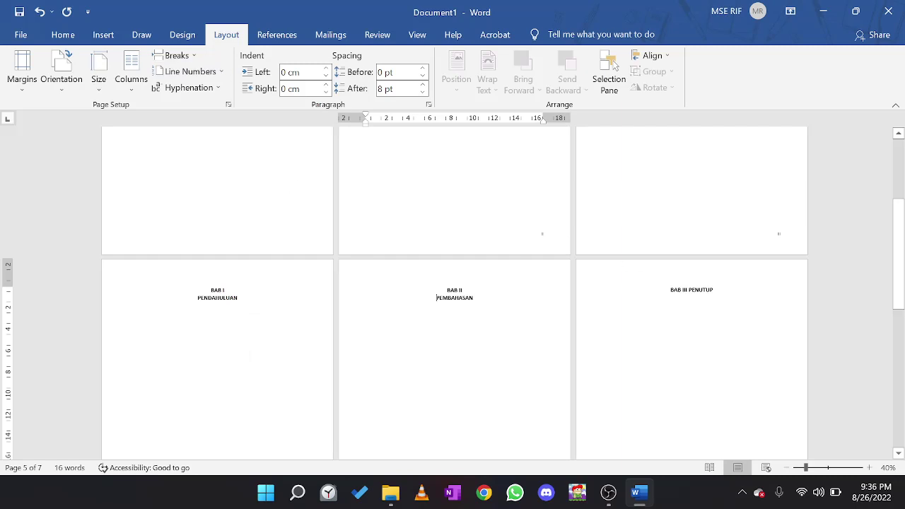
left_click(689, 290)
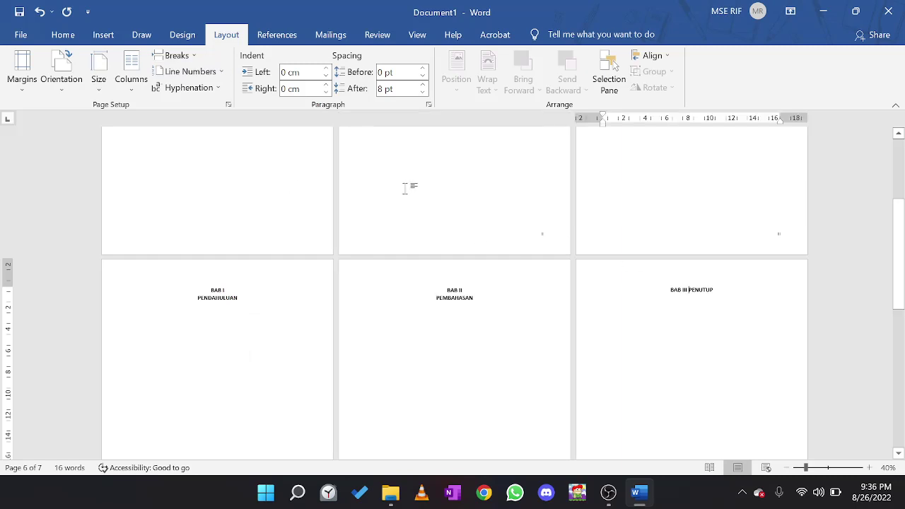
left_click(188, 57)
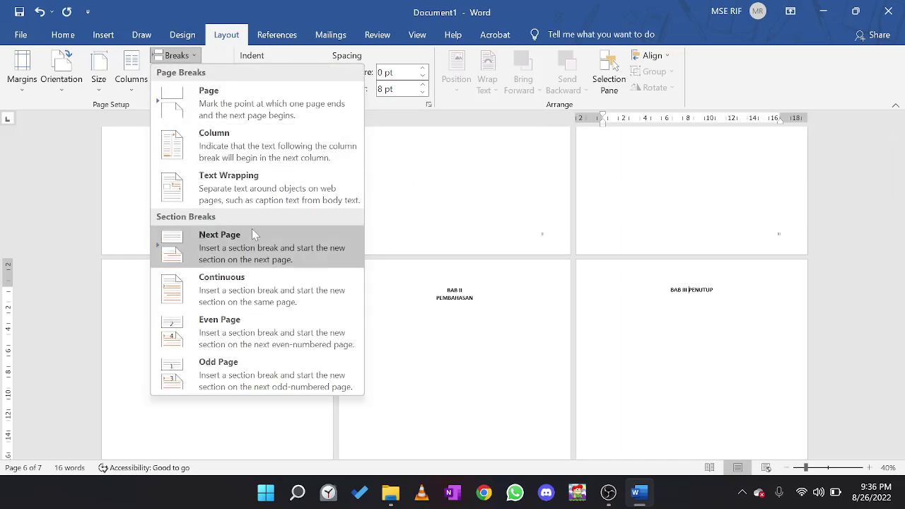
left_click(262, 177)
scroll(285, 293, "down", 1)
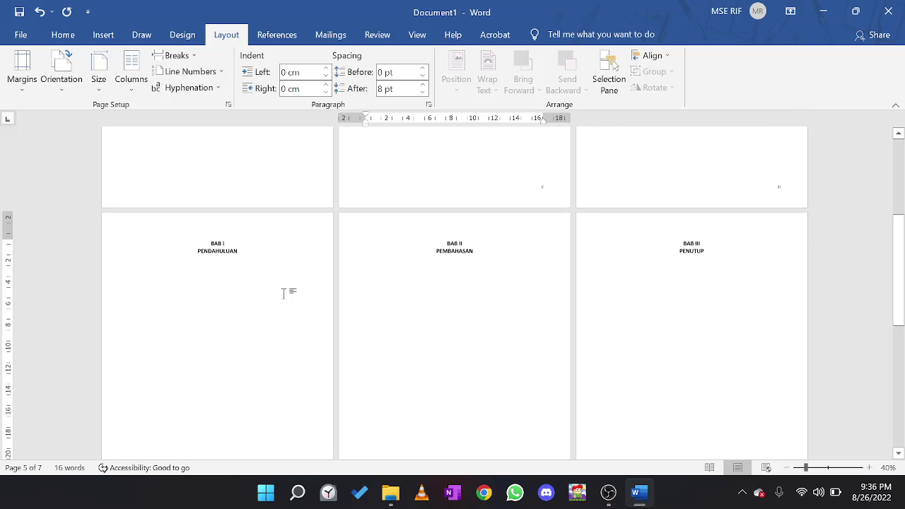
Try rejoining the BAB I PENDAHULUAN heading and splitting it again with a paragraph break and with a manual line break.
left_click(234, 243)
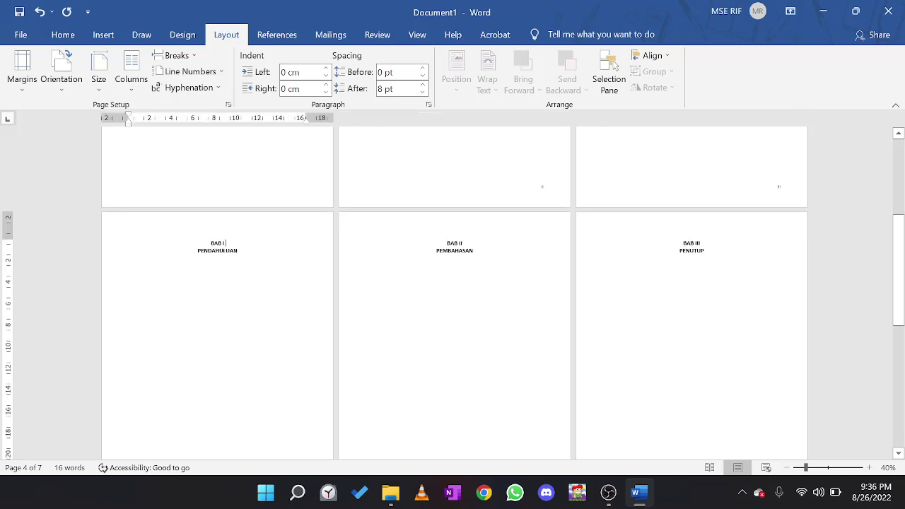
key("Right")
key("BackSpace")
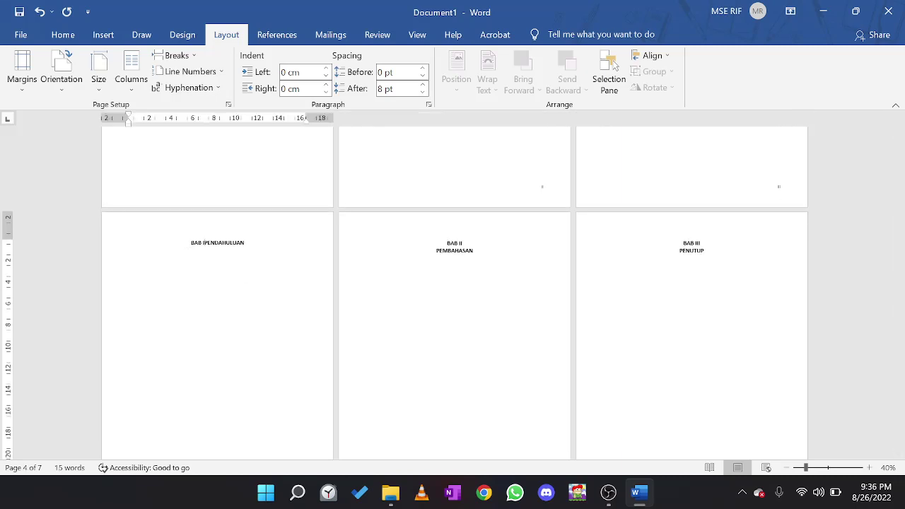
key("Return")
key("BackSpace")
key("shift+Return")
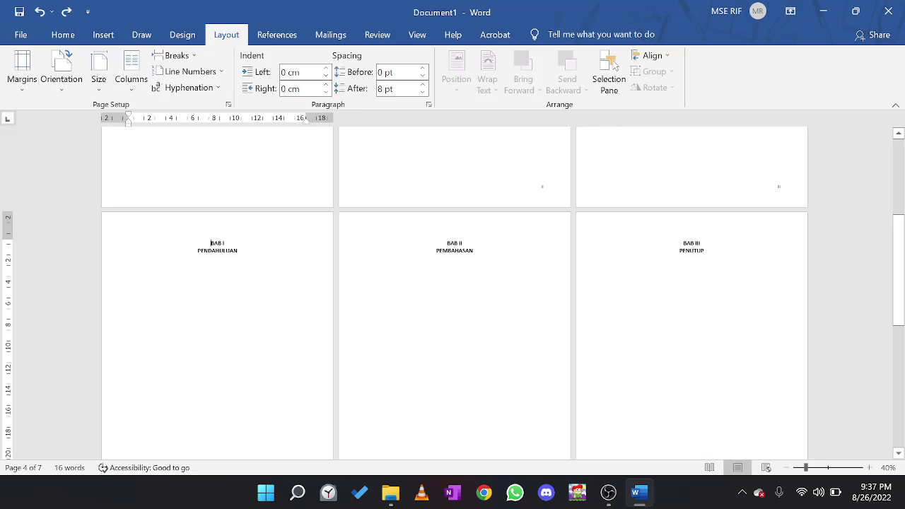
Review the headings and page numbers from the Judul, Kata Pengantar and DAFTAR ISI pages through the three BAB pages.
left_click(64, 34)
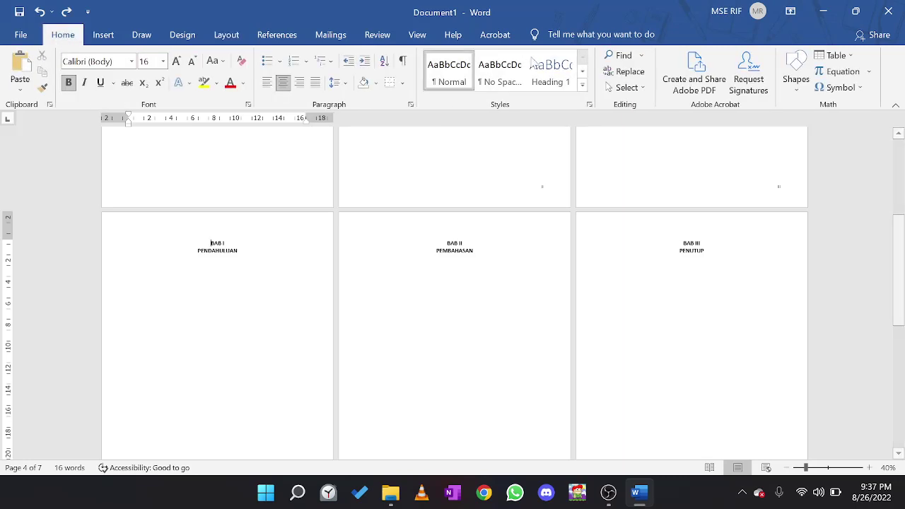
scroll(151, 284, "up", 8)
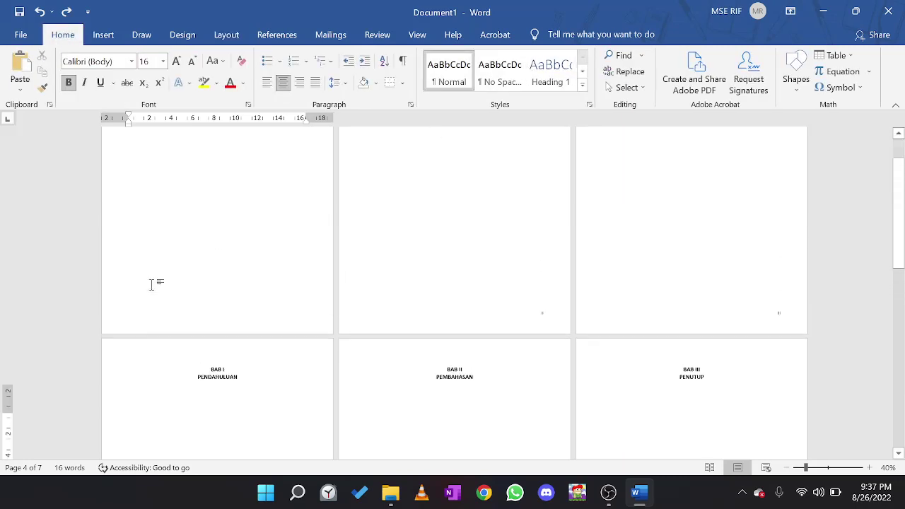
scroll(150, 284, "down", 3)
scroll(528, 196, "up", 4)
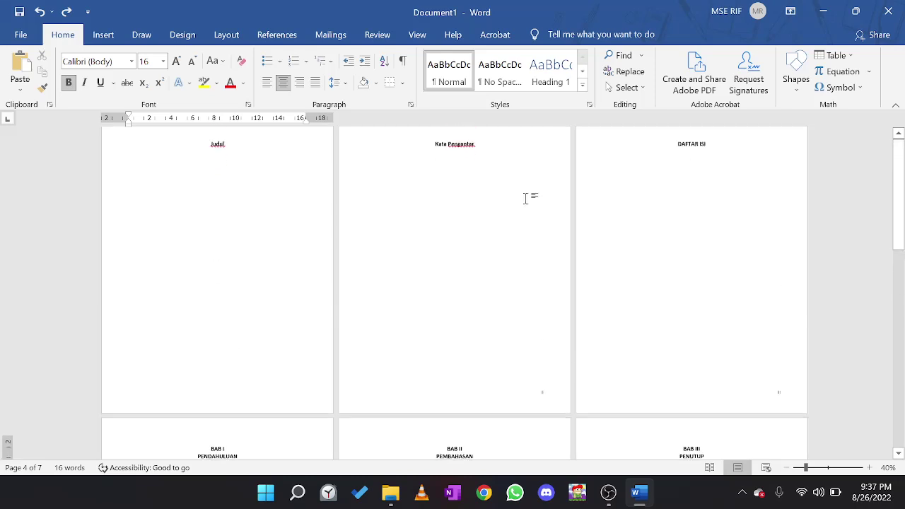
left_click(704, 189)
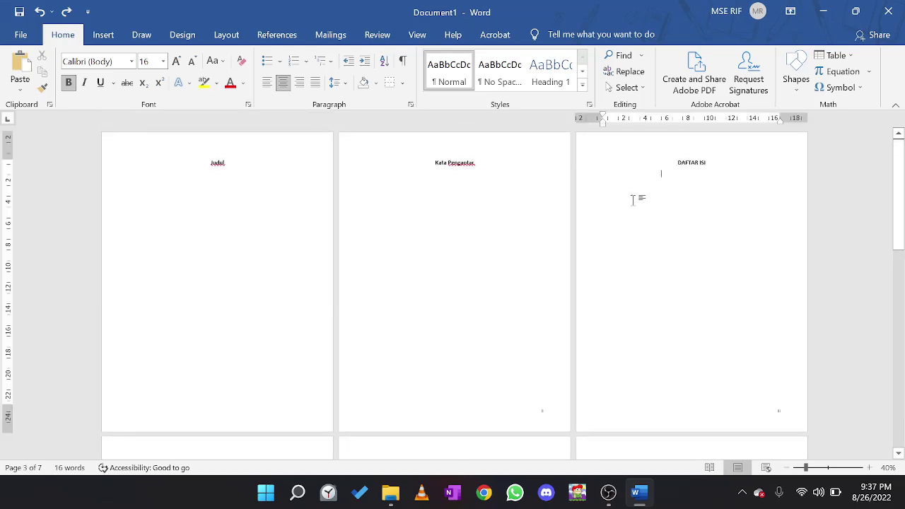
scroll(634, 201, "down", 5)
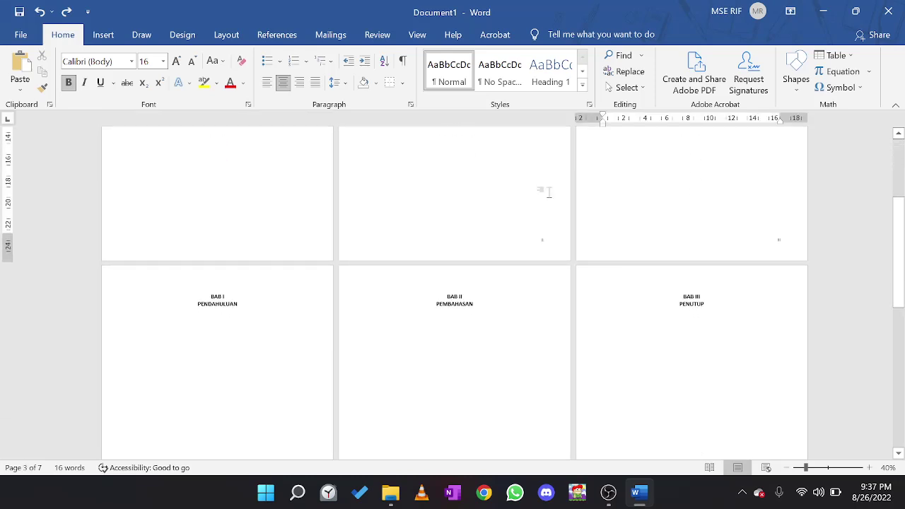
scroll(584, 175, "up", 5)
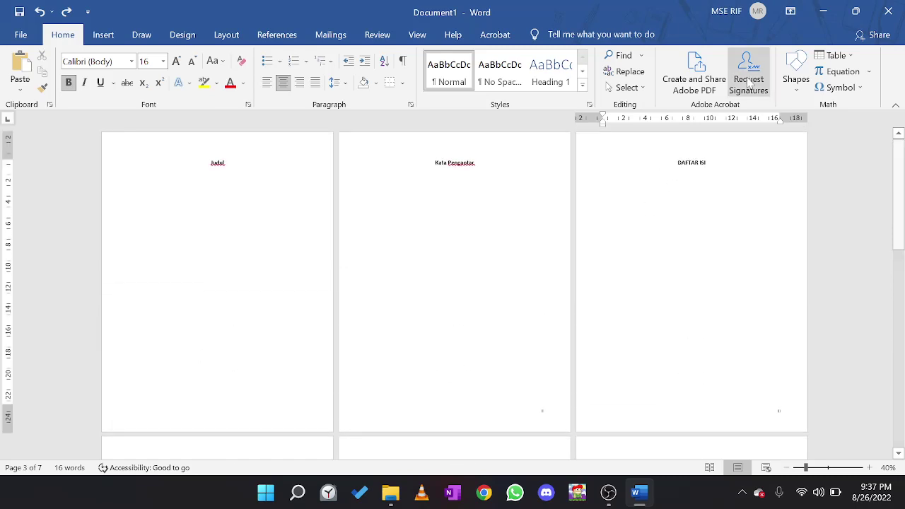
scroll(609, 287, "down", 4)
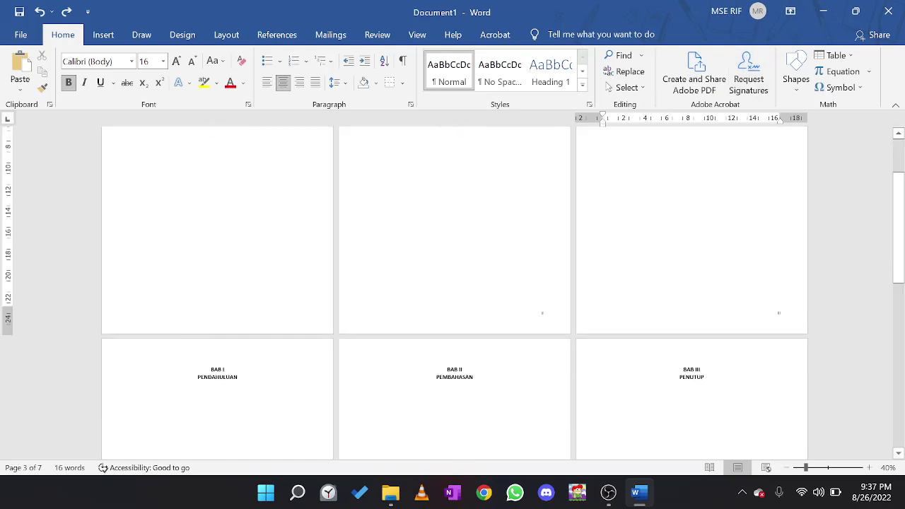
scroll(194, 335, "up", 2)
scroll(246, 401, "down", 1)
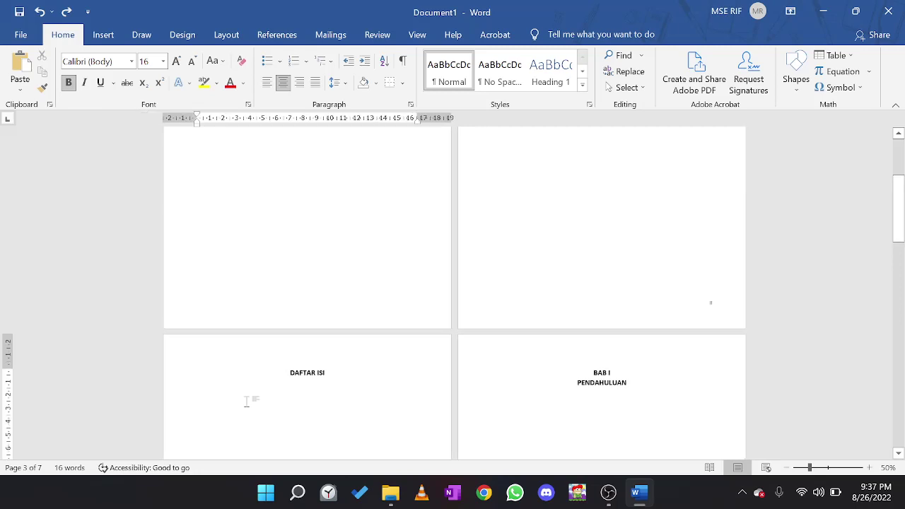
scroll(247, 401, "up", 1)
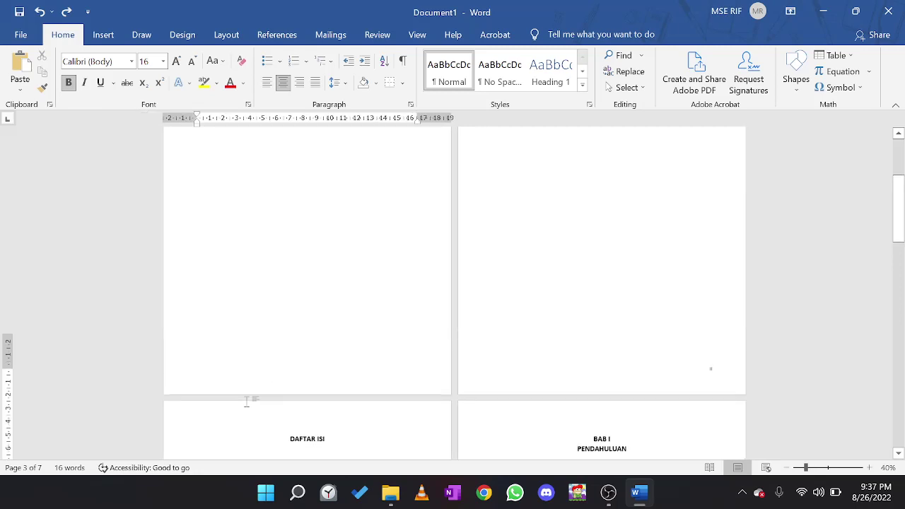
scroll(247, 401, "down", 1)
scroll(257, 350, "down", 3)
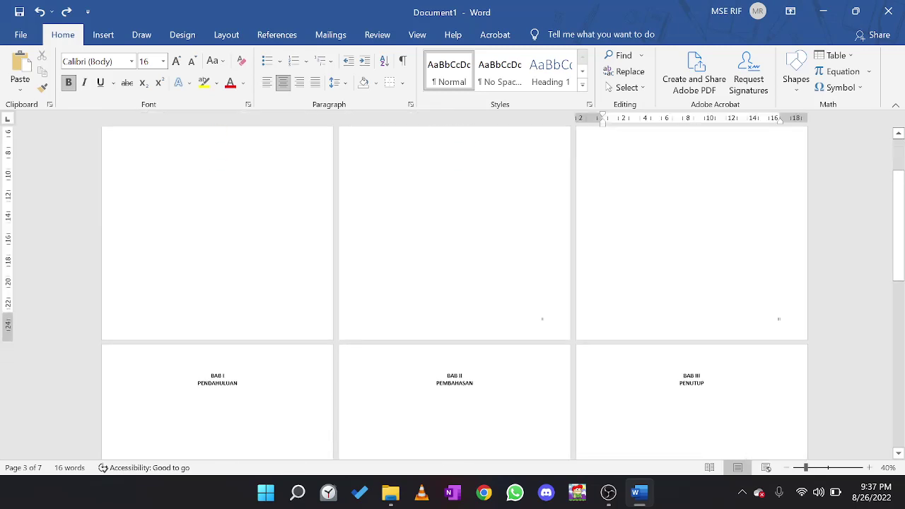
scroll(248, 269, "down", 1)
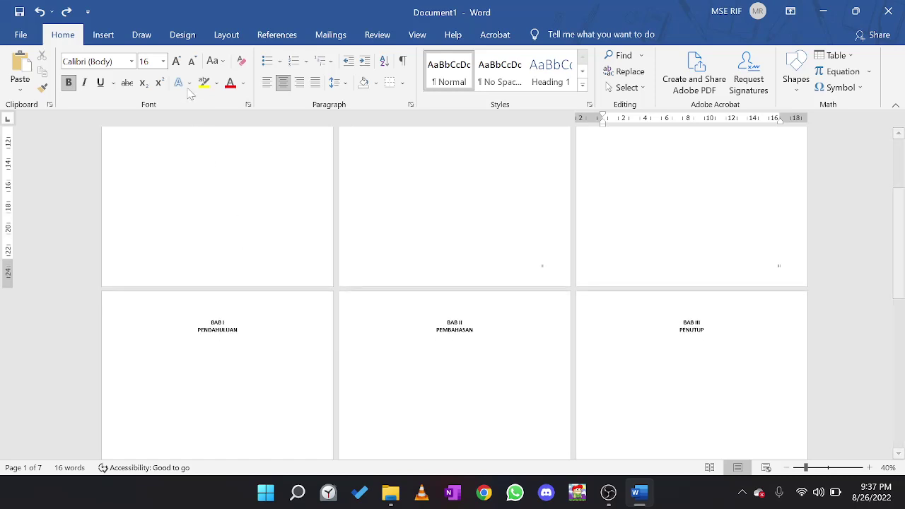
scroll(453, 293, "down", 1)
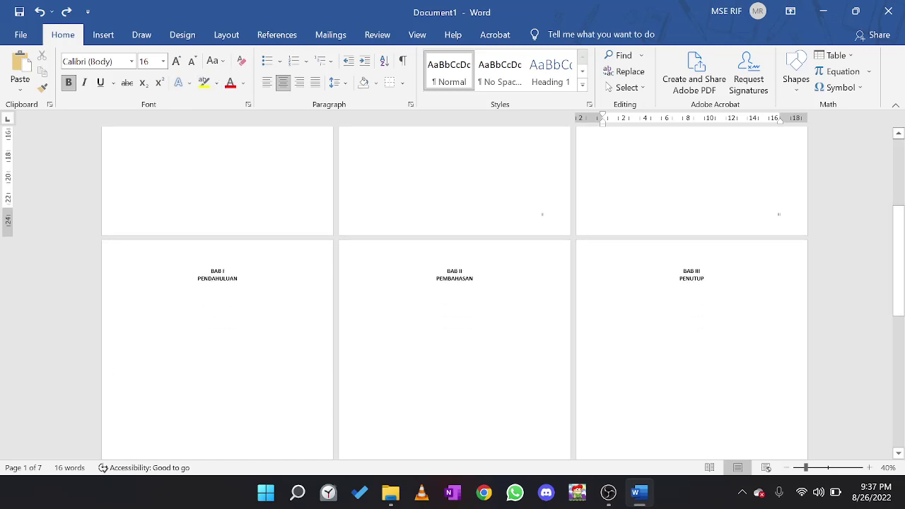
left_click(239, 278)
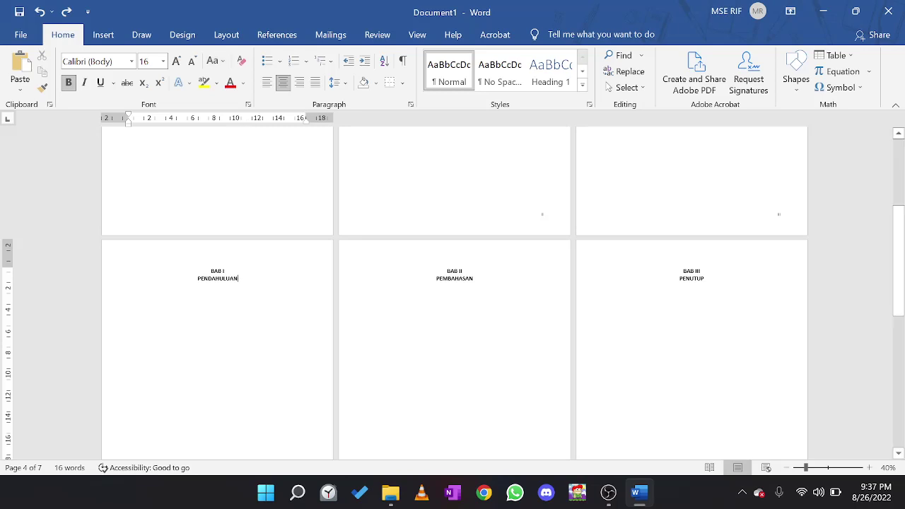
Set the paper size of the Judul section to A4.
scroll(248, 276, "up", 4)
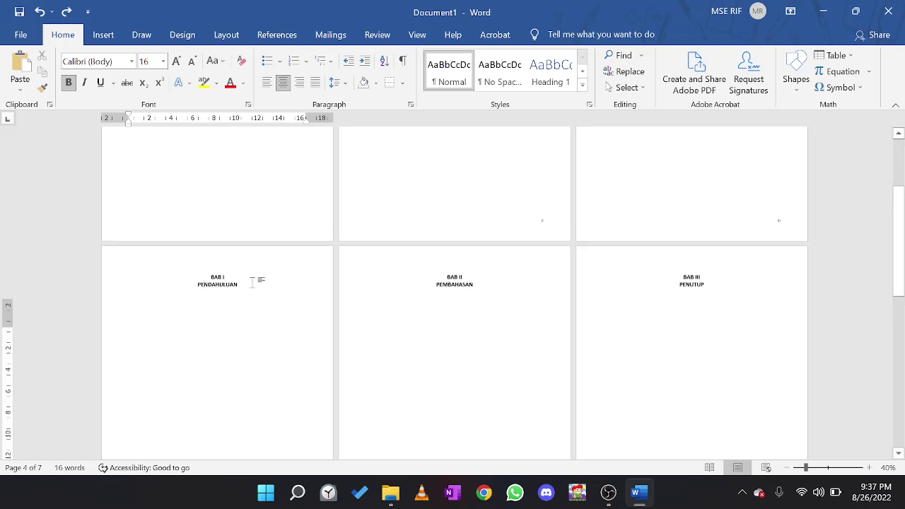
left_click(234, 35)
left_click(99, 74)
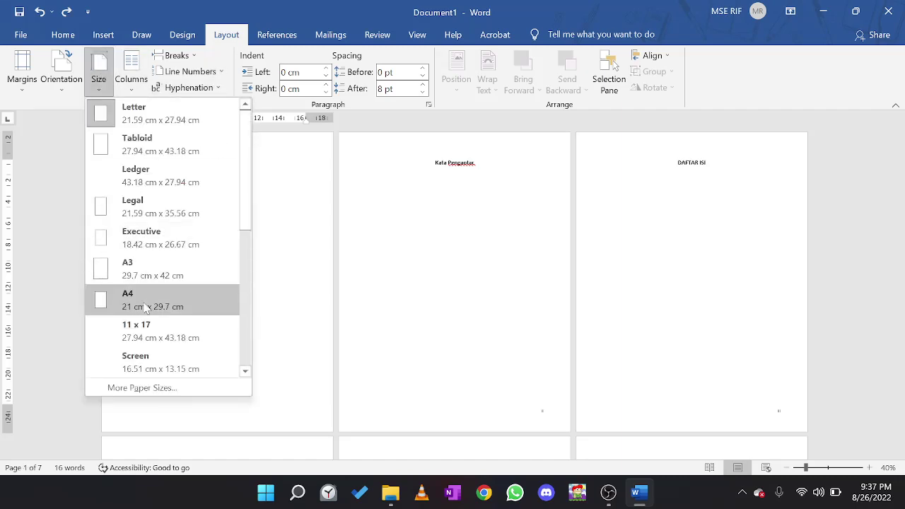
scroll(145, 308, "down", 3)
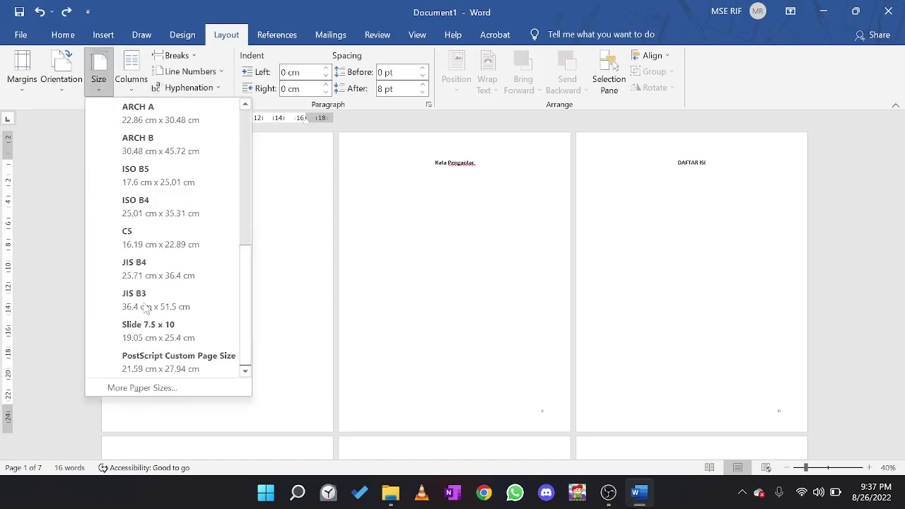
scroll(145, 308, "up", 3)
left_click(173, 303)
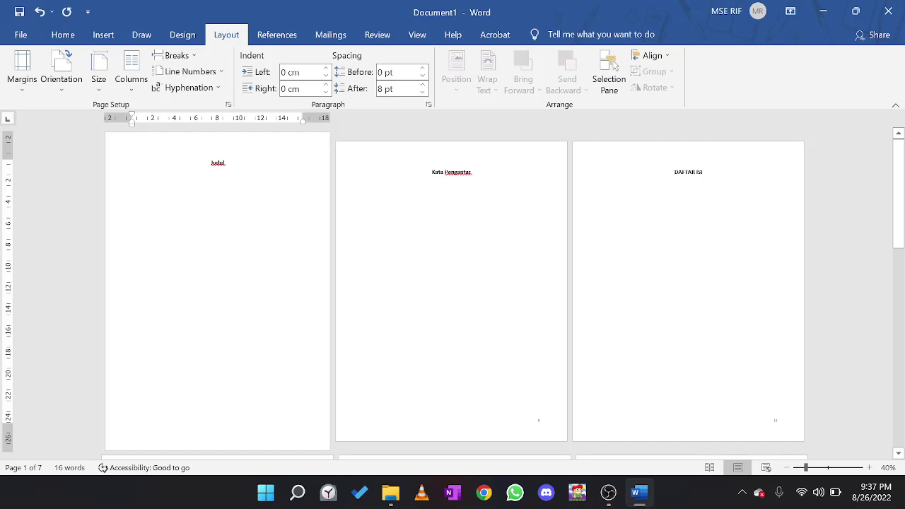
Set the paper size of the section containing Kata Pengantar and DAFTAR ISI to A4.
left_click(452, 212)
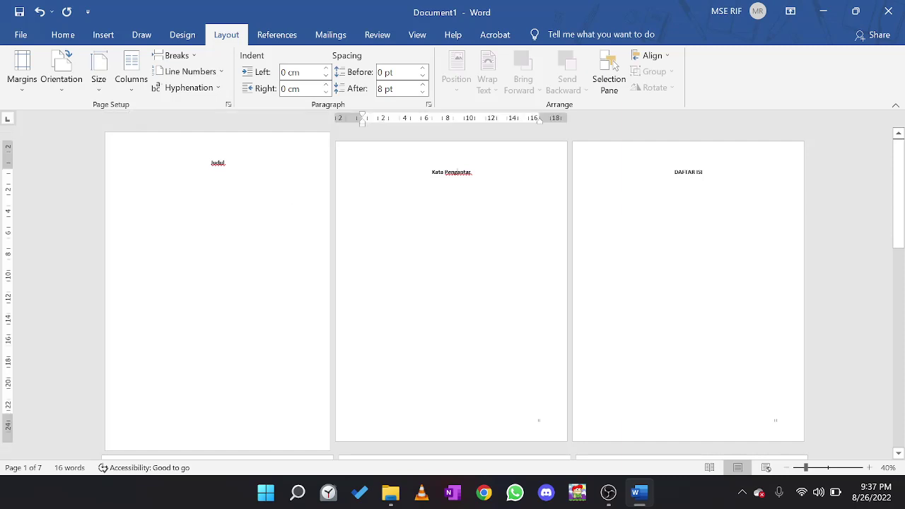
left_click(176, 56)
left_click(175, 58)
right_click(176, 58)
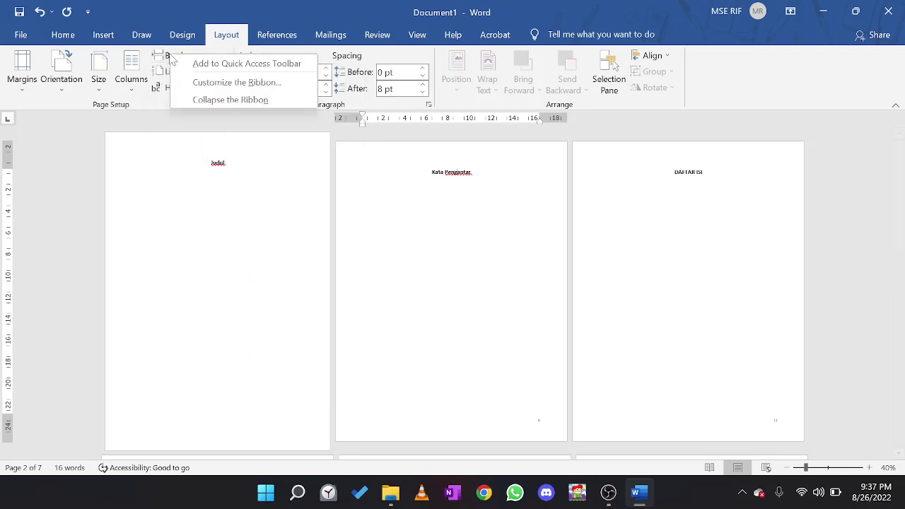
left_click(175, 58)
right_click(173, 58)
left_click(99, 80)
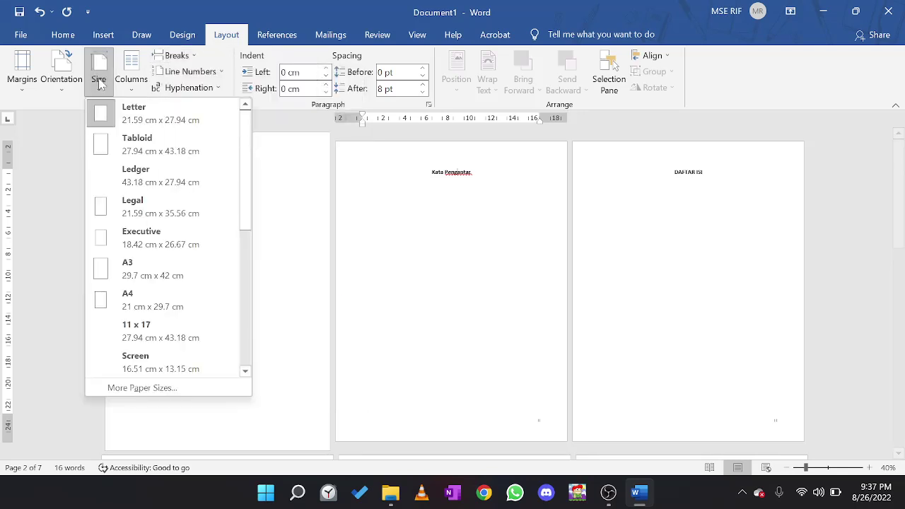
left_click(178, 306)
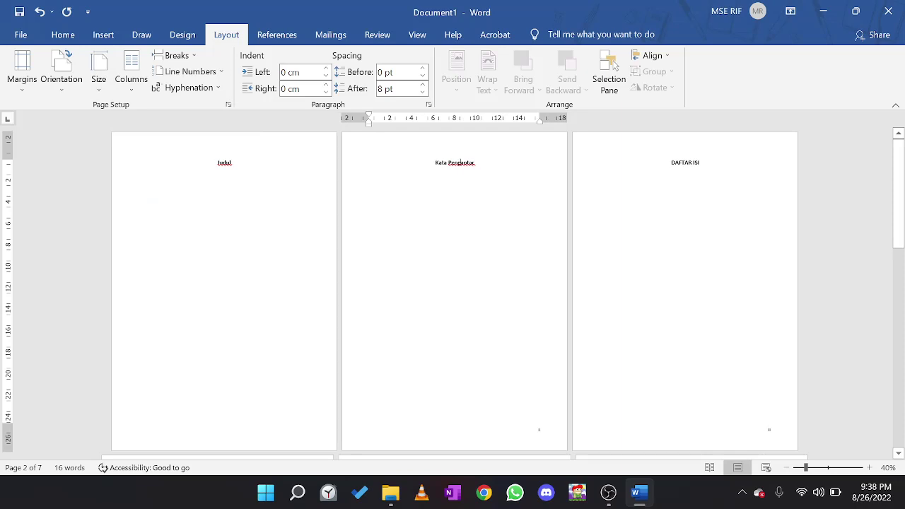
Set the paper size of the BAB chapter section to A4 and check its three pages.
scroll(206, 266, "down", 10)
left_click(205, 266)
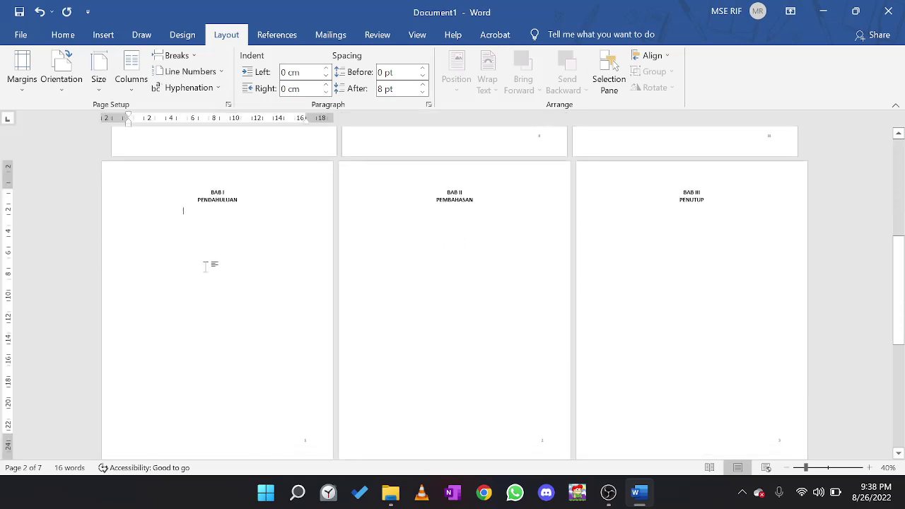
left_click(99, 83)
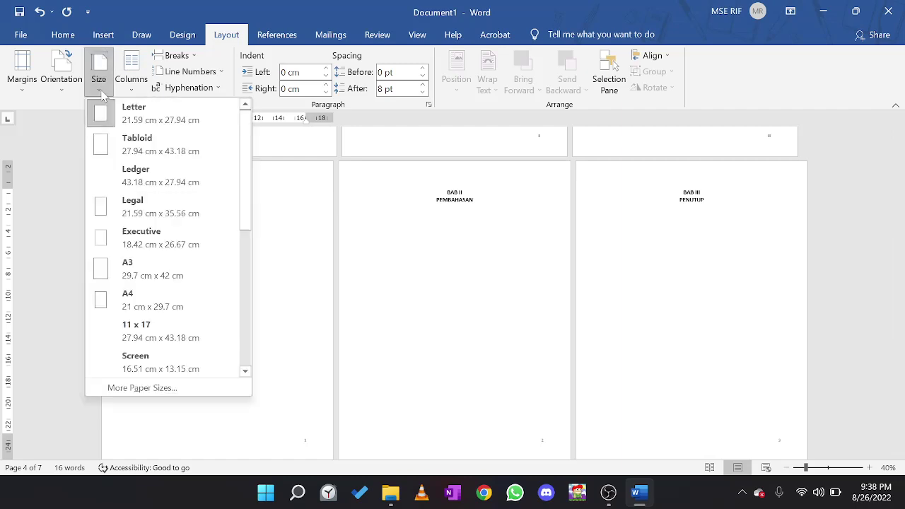
left_click(191, 298)
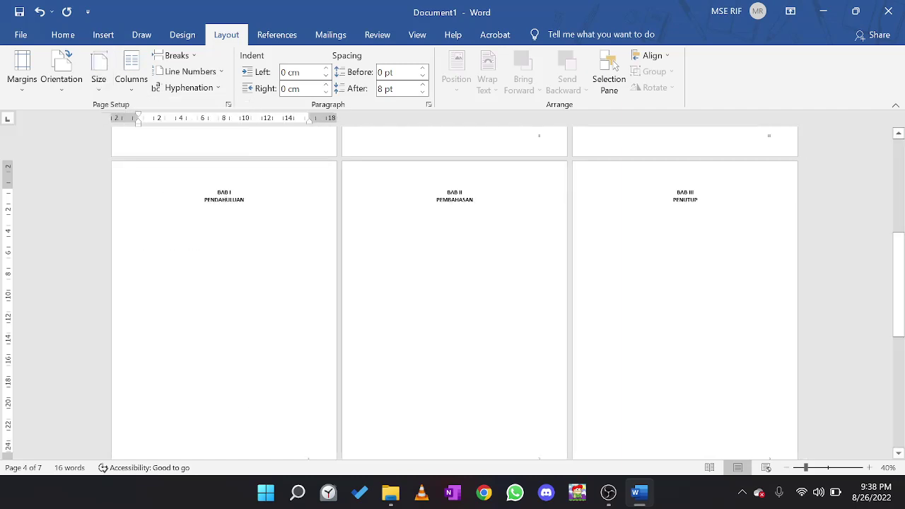
left_click(406, 281)
scroll(407, 281, "down", 1)
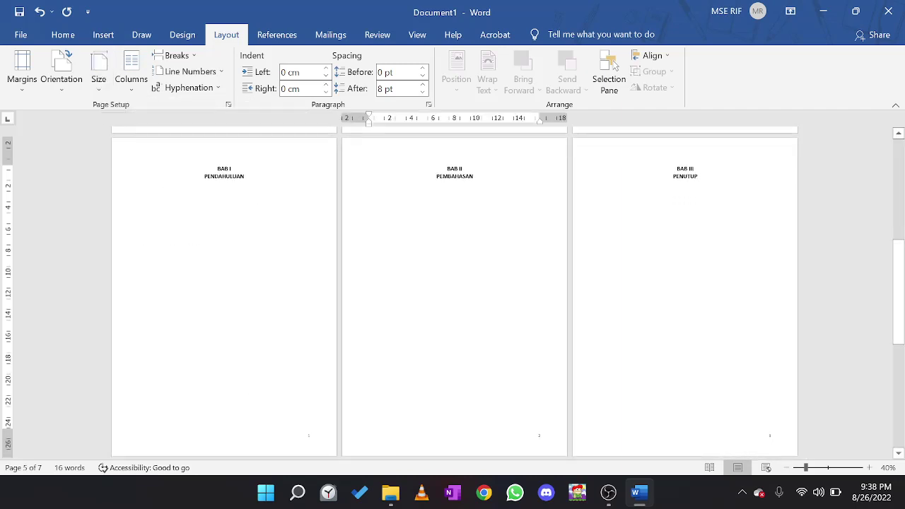
scroll(196, 245, "up", 2)
left_click(197, 244)
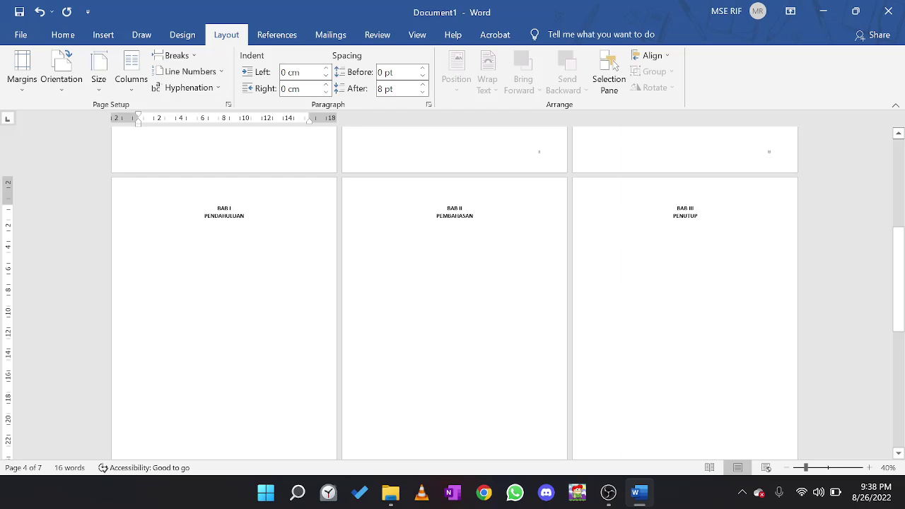
left_click(30, 92)
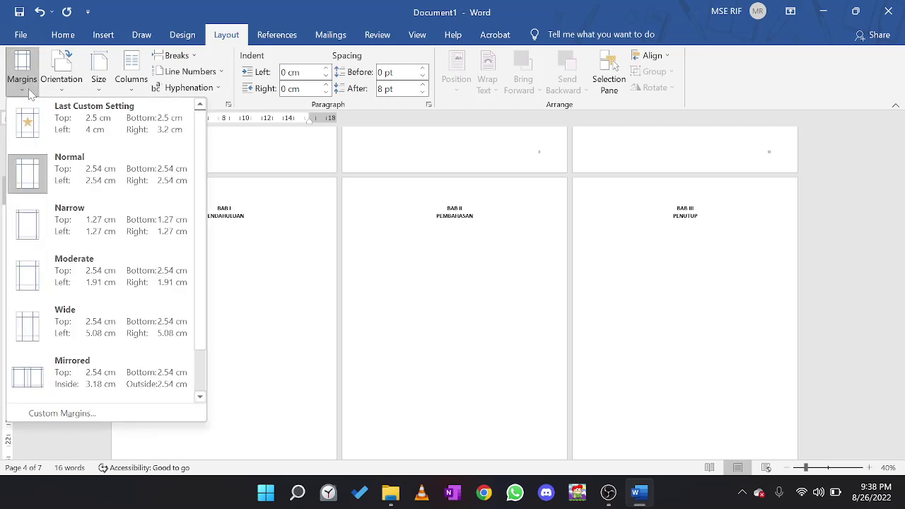
left_click(94, 416)
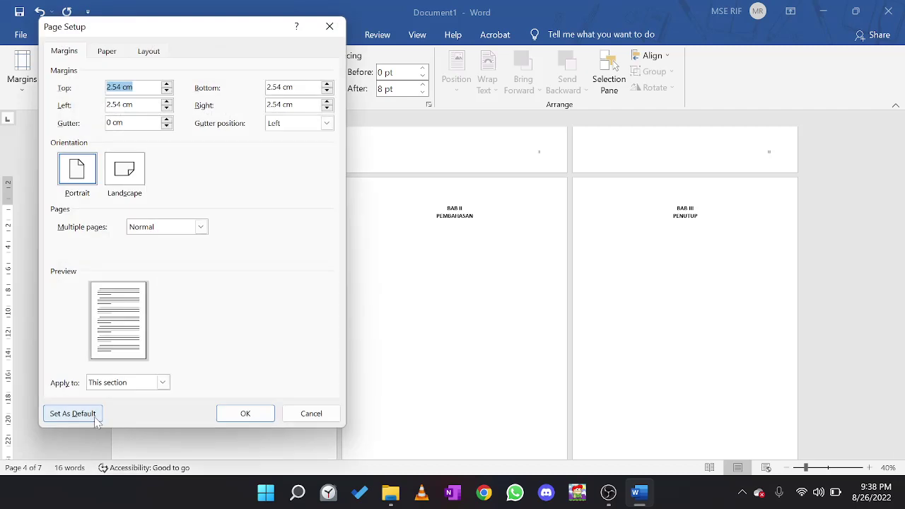
left_click(328, 28)
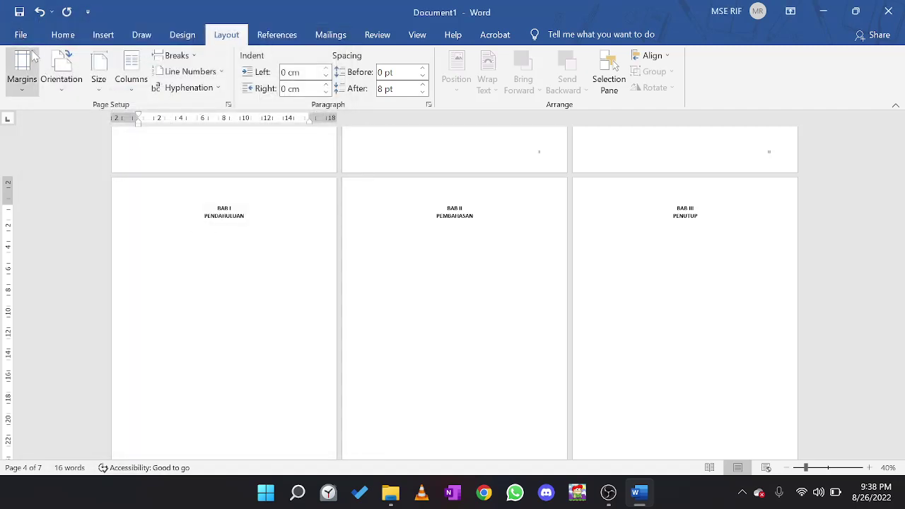
left_click(31, 92)
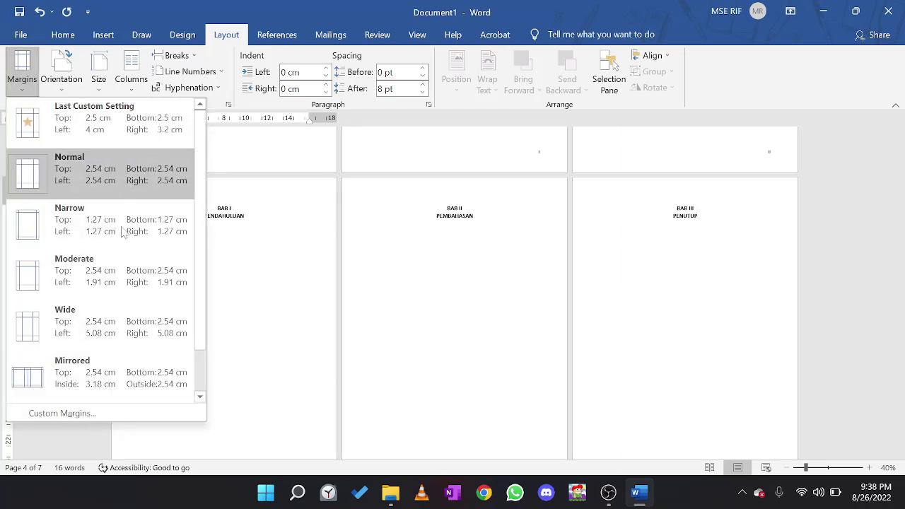
left_click(145, 409)
left_click(135, 88)
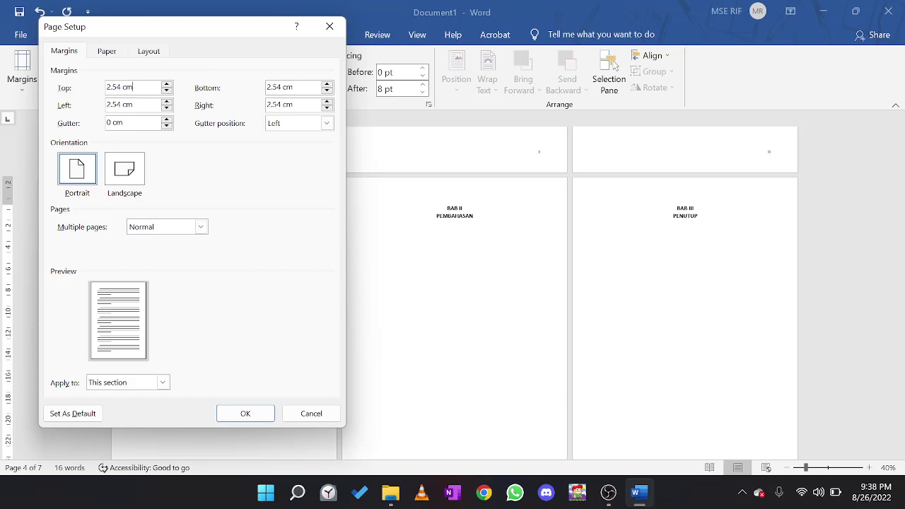
right_click(128, 85)
left_click(129, 87)
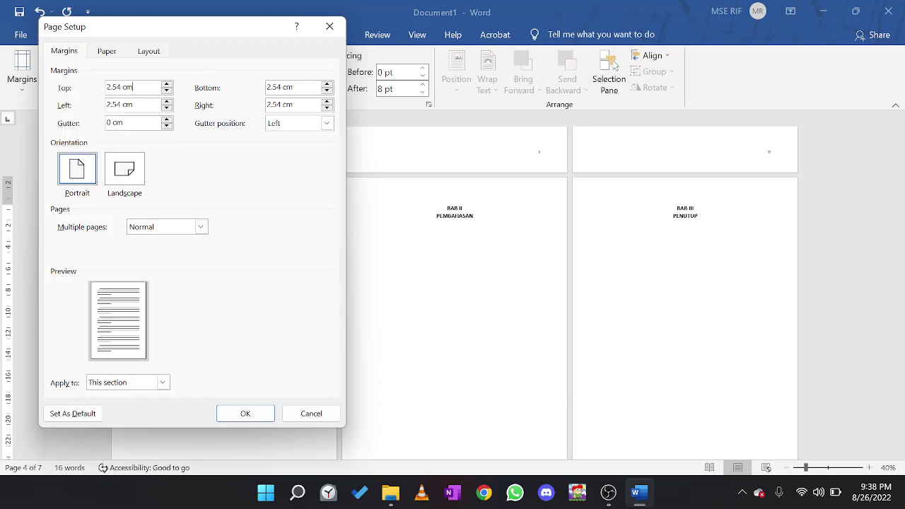
left_click(329, 26)
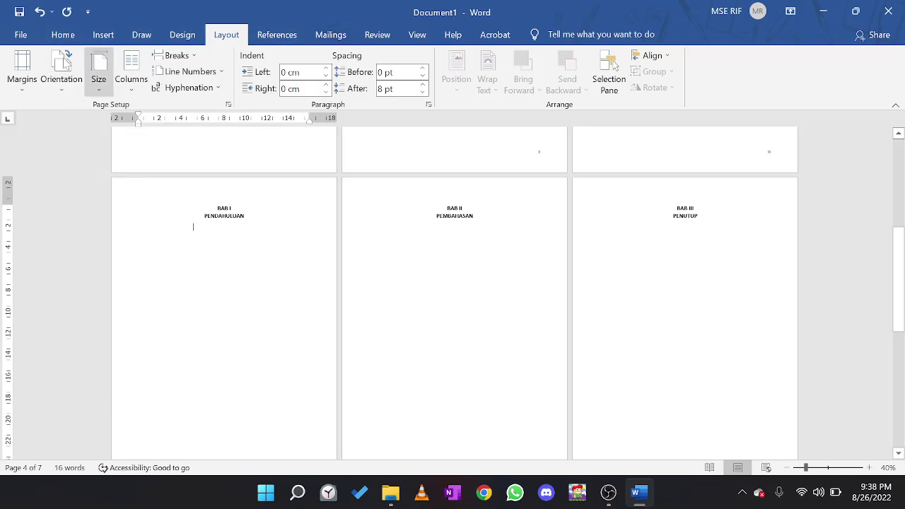
Switch the measurement units to Inches and back to Centimeters in the advanced display options.
left_click(38, 40)
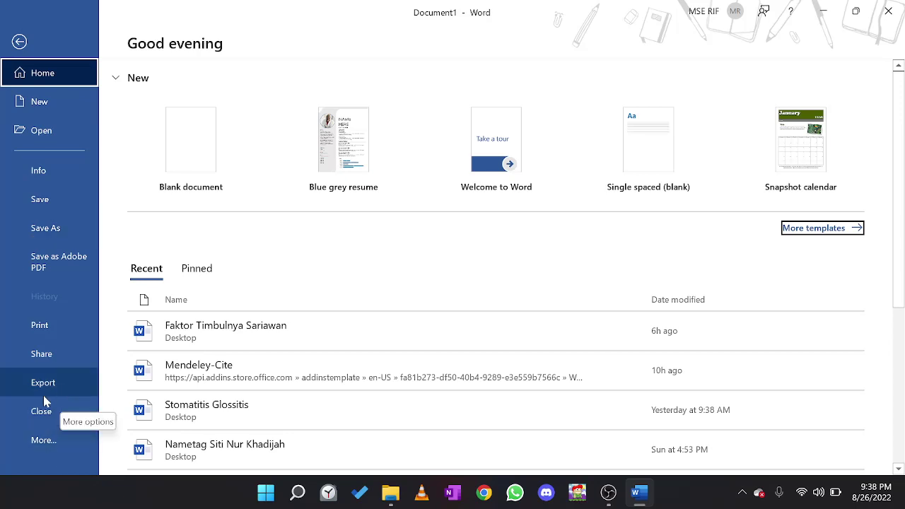
left_click(59, 441)
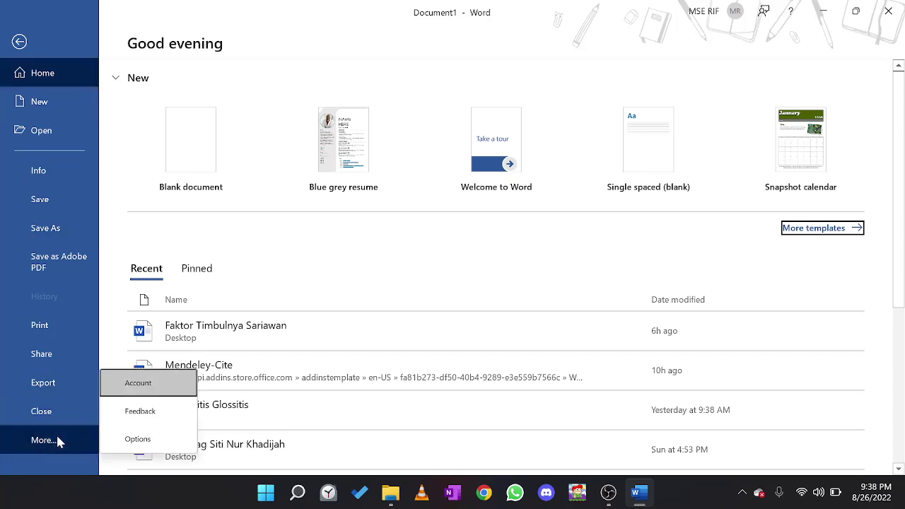
left_click(161, 439)
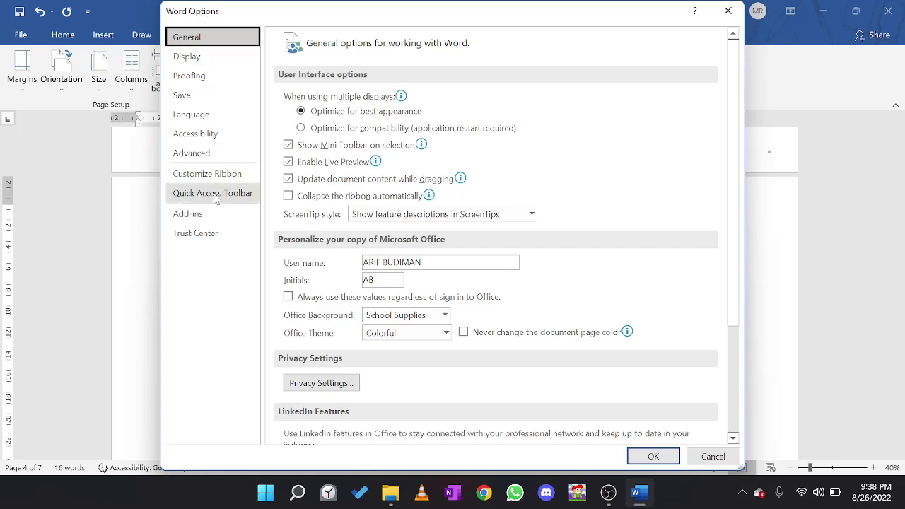
left_click(226, 155)
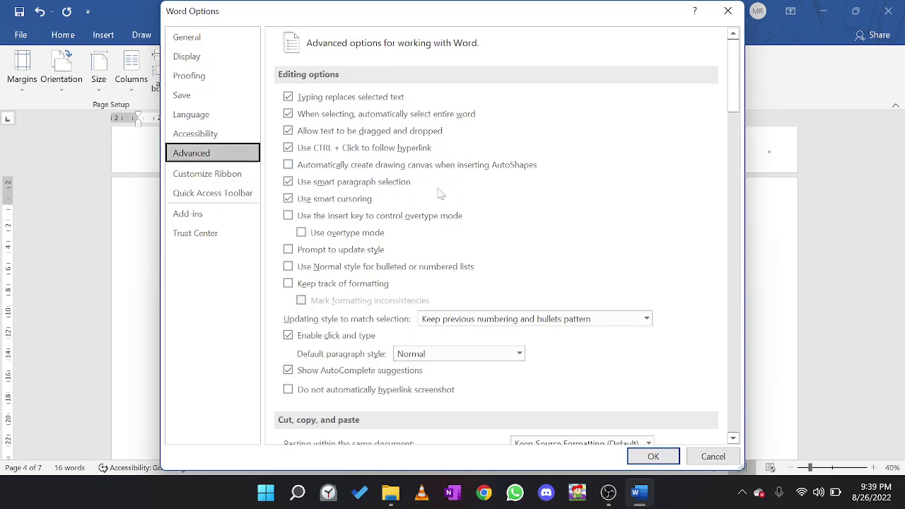
scroll(570, 277, "down", 2)
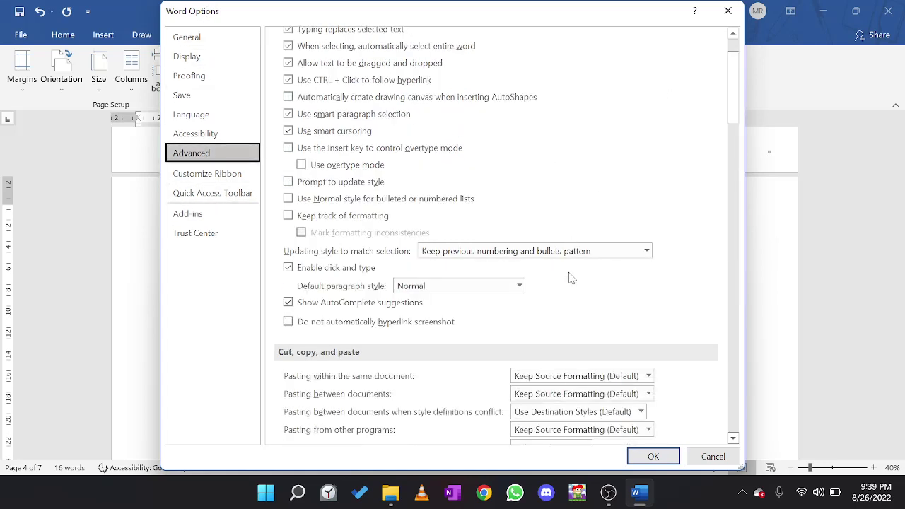
scroll(571, 278, "down", 11)
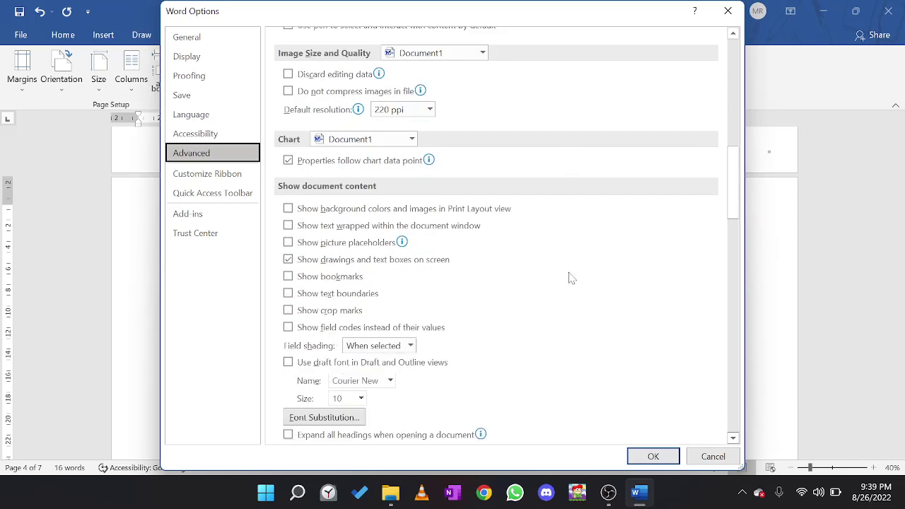
scroll(571, 278, "down", 9)
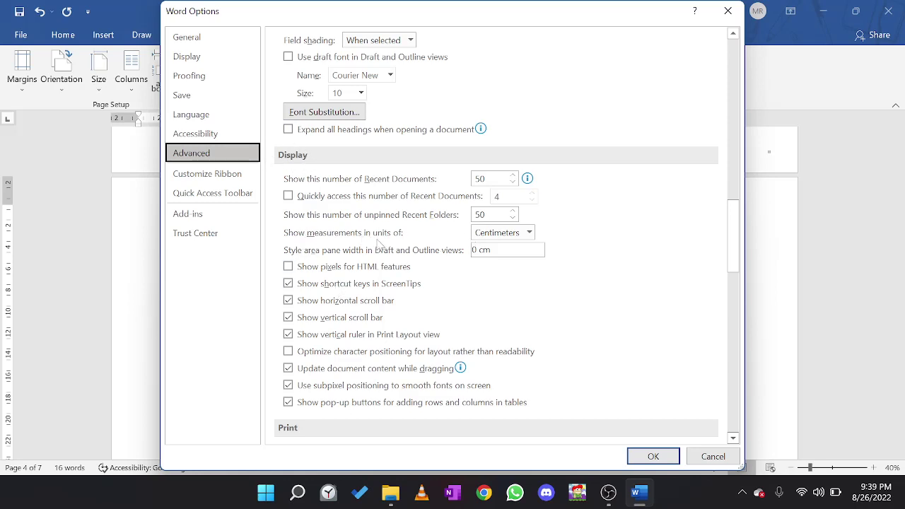
left_click(530, 235)
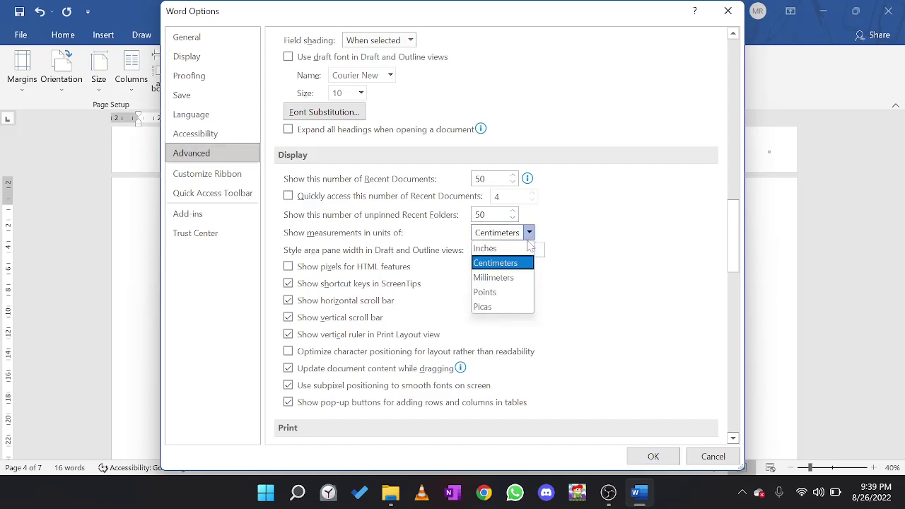
left_click(528, 248)
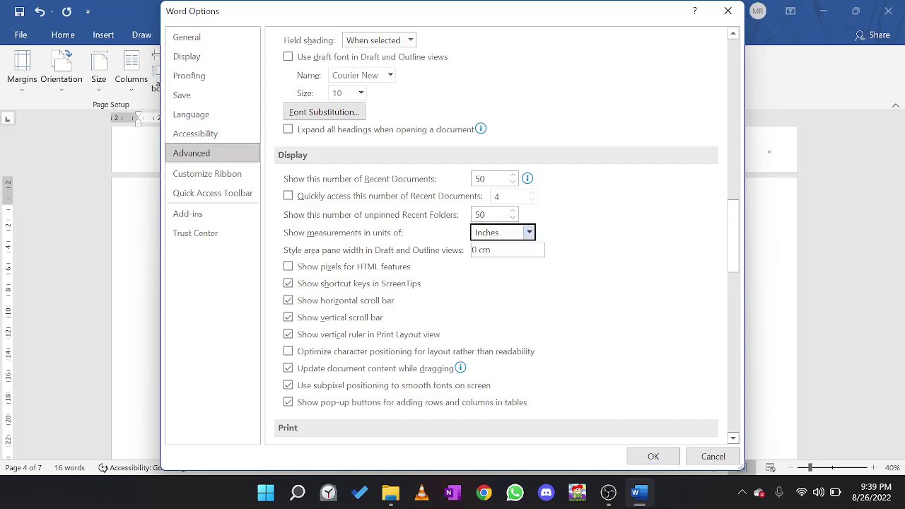
left_click(529, 236)
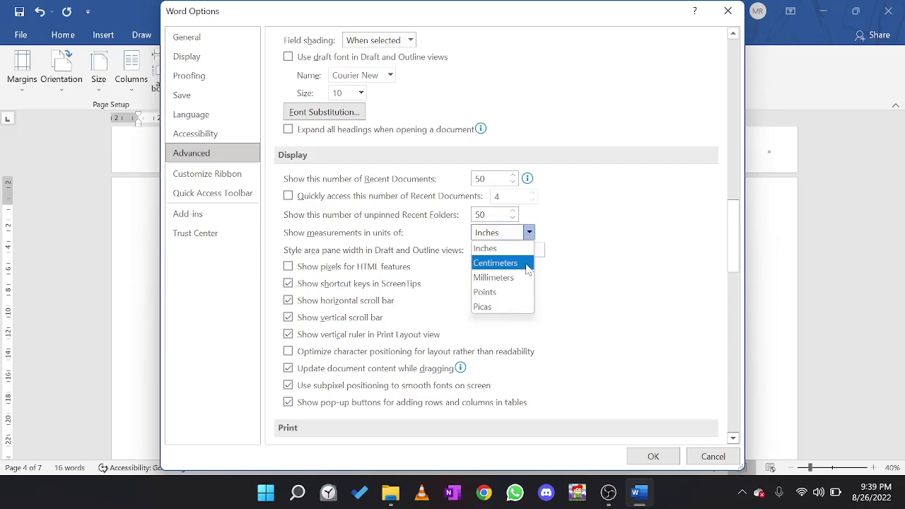
left_click(527, 264)
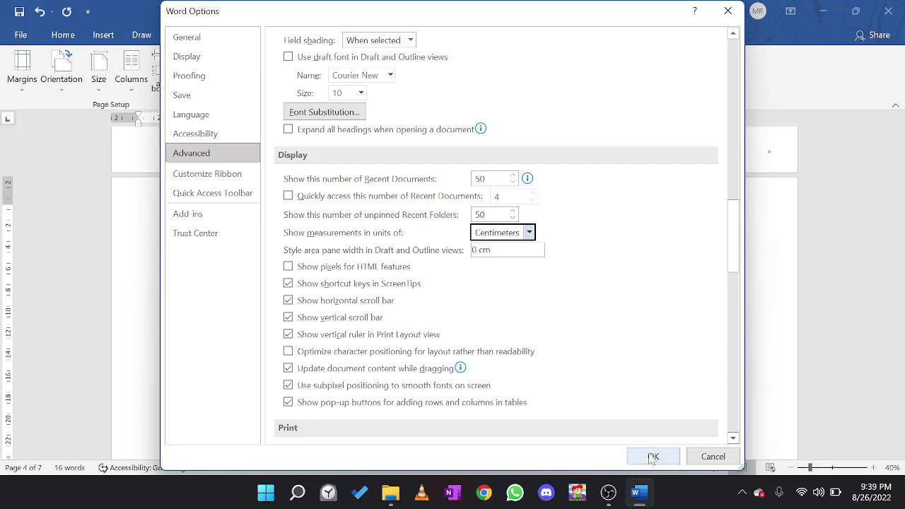
left_click(653, 457)
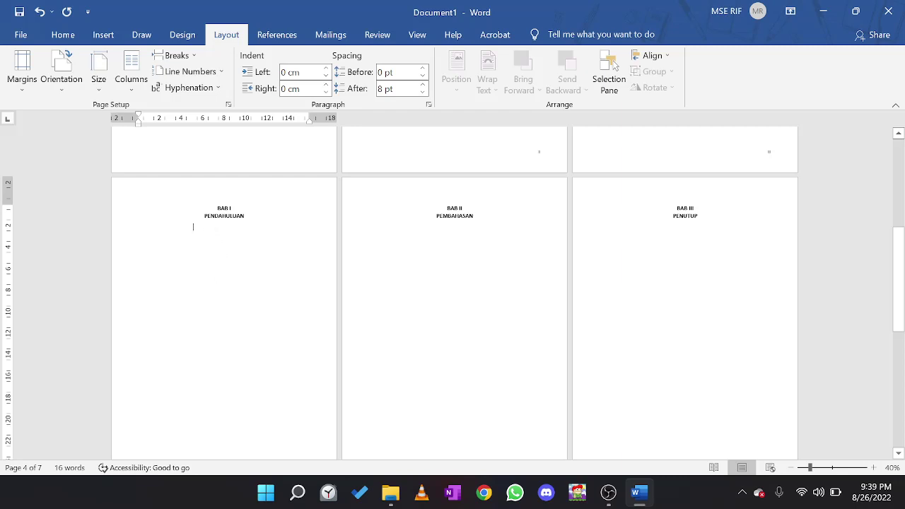
Open the custom margin settings for the BAB chapter section and set the top margin to 3.5 cm.
left_click(24, 84)
left_click(25, 84)
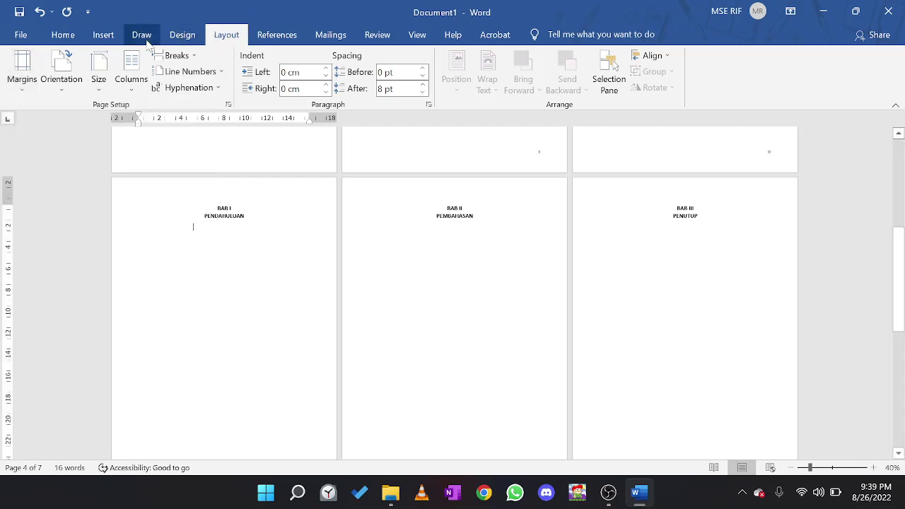
left_click(24, 92)
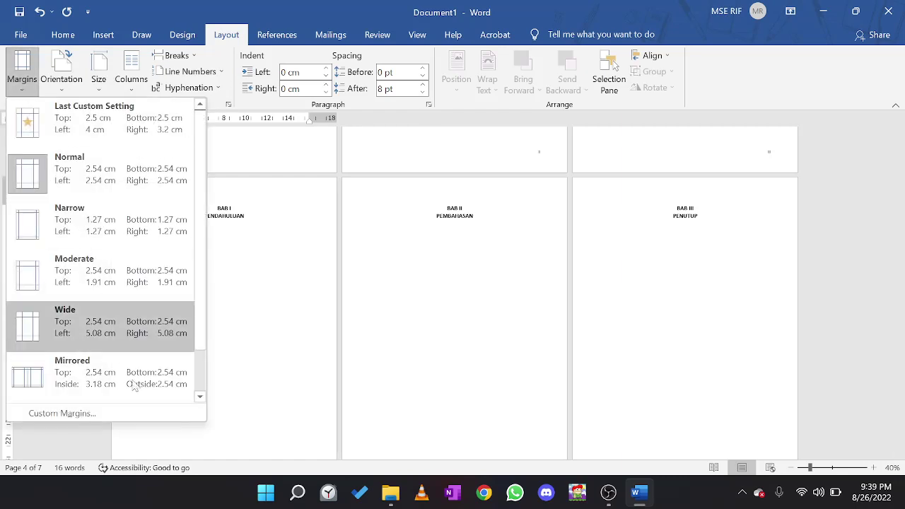
left_click(127, 413)
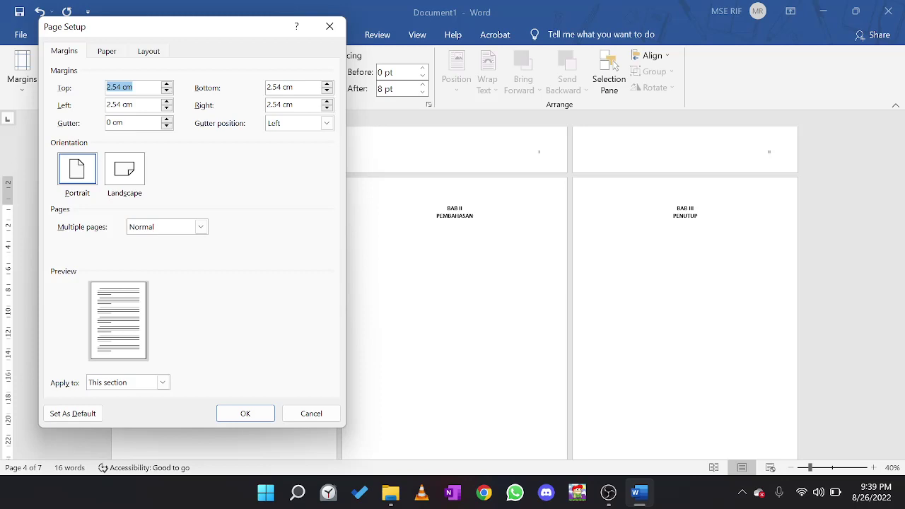
left_click(167, 84)
left_click(167, 84)
left_click(167, 83)
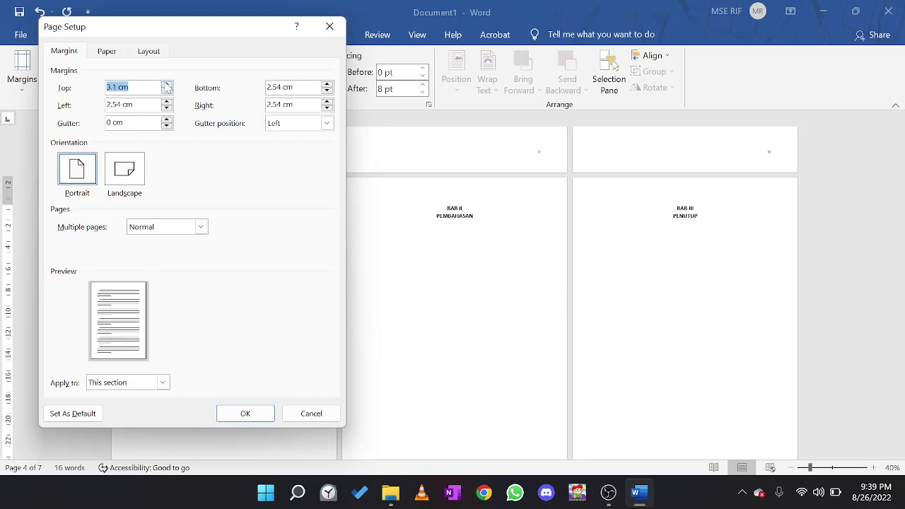
left_click(167, 84)
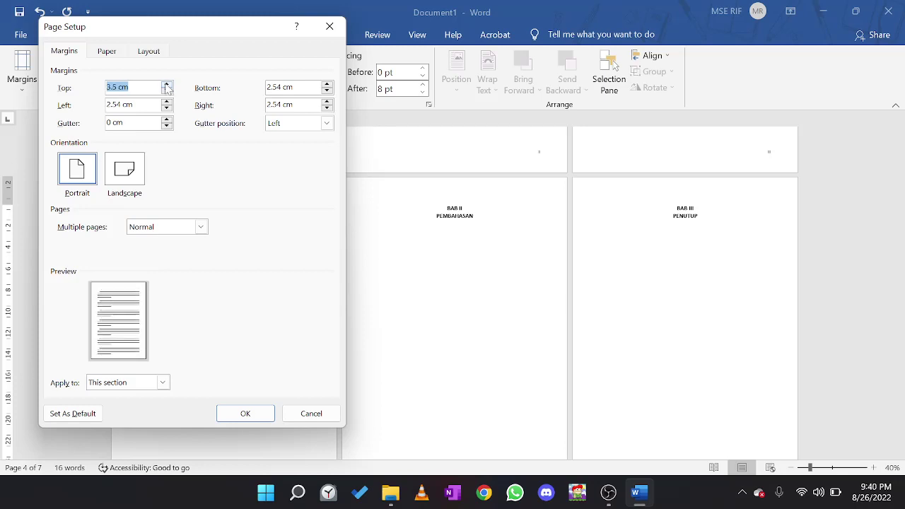
left_click(167, 84)
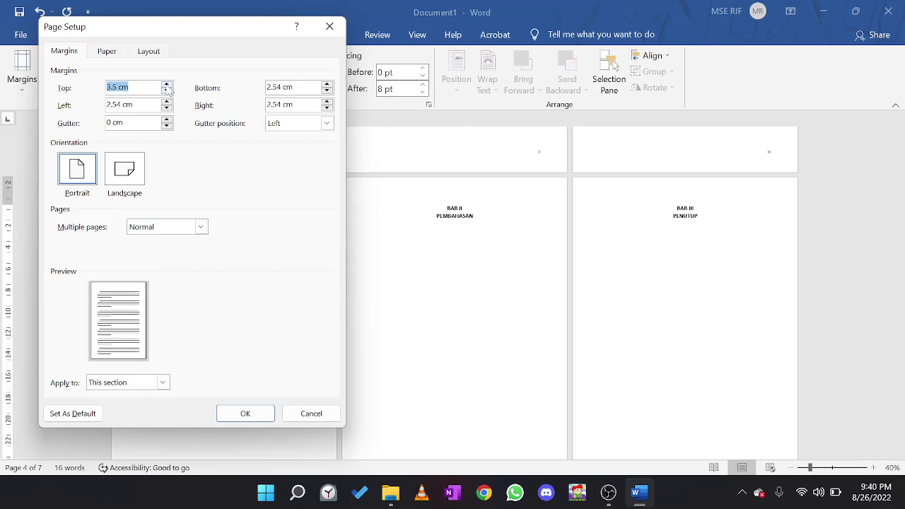
Set the bottom margin of the BAB chapter section to 3.5 cm.
left_click(327, 84)
left_click(327, 84)
left_click(327, 84)
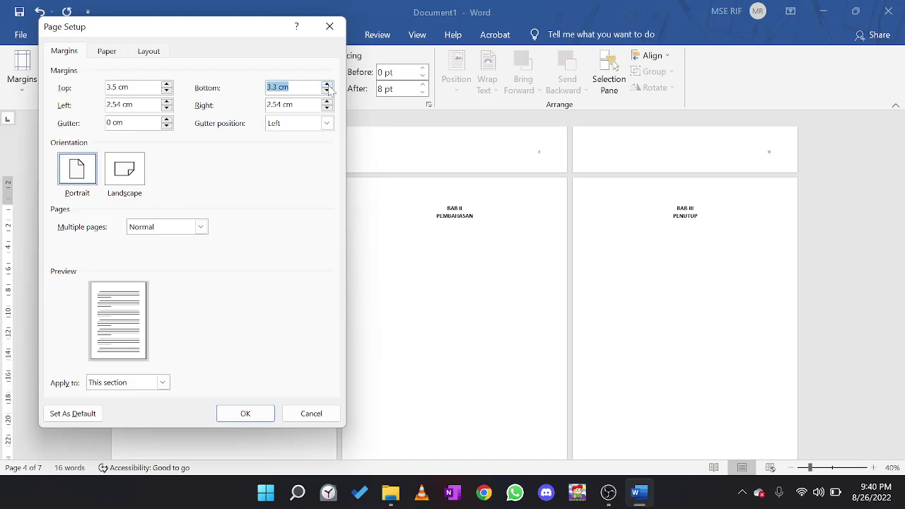
left_click(327, 84)
left_click(327, 83)
Set the left margin of the BAB chapter section to 4 cm and apply the new margins.
left_click(167, 101)
left_click(122, 105)
key("BackSpace")
key("BackSpace")
key("BackSpace")
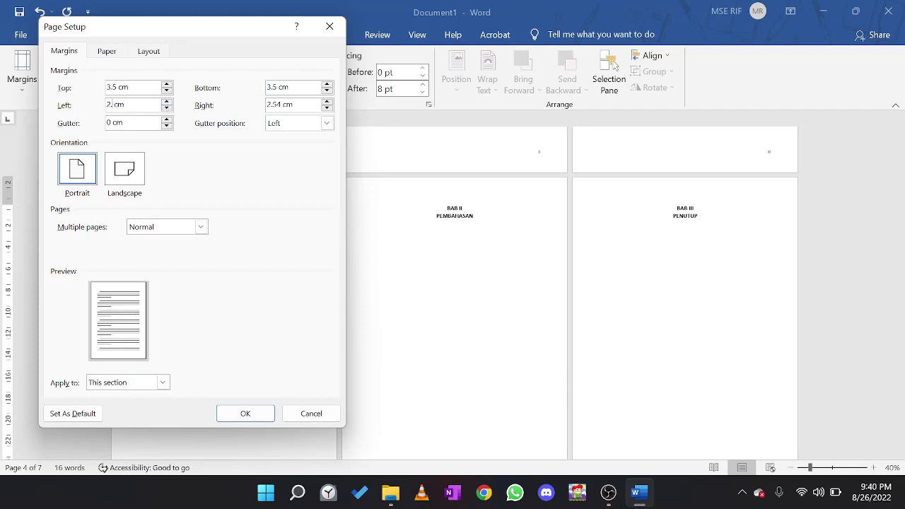
type("4")
key("BackSpace")
left_click(257, 413)
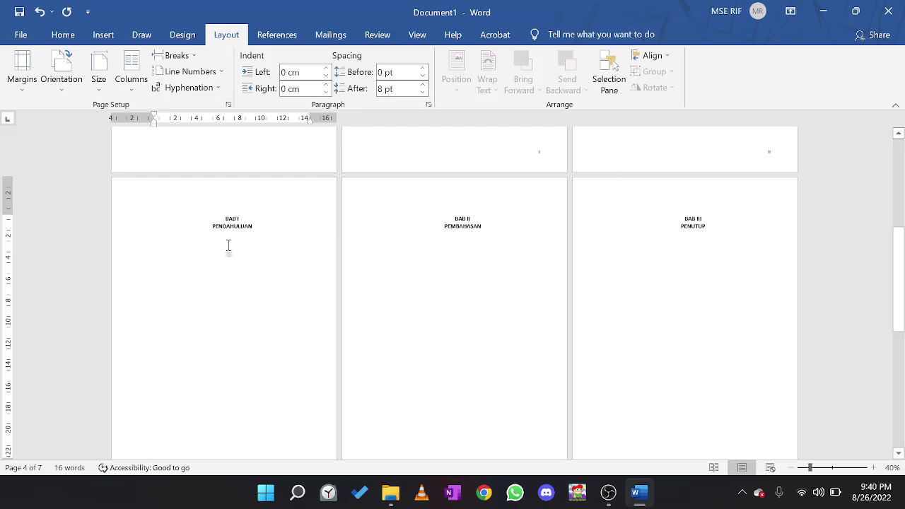
Try to delete the page break below the BAB I PENDAHULUAN heading, and undo the deletion.
key("Down")
key("Up")
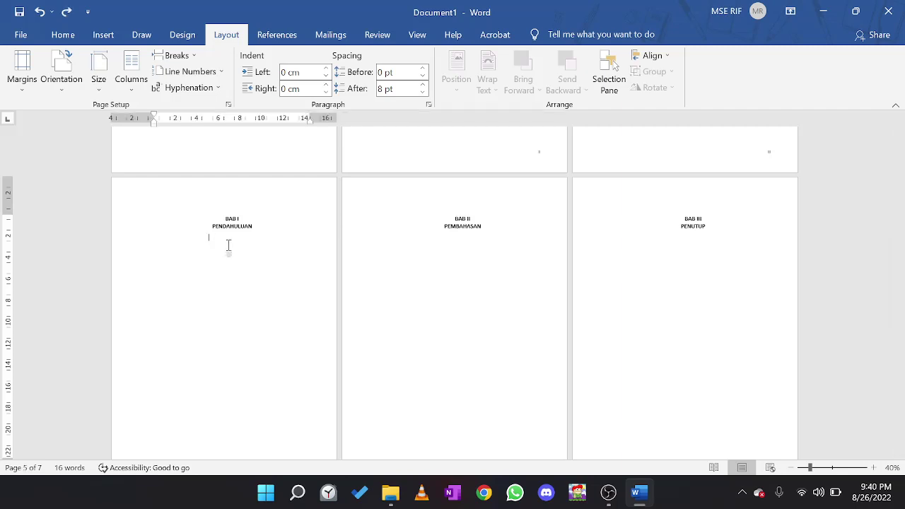
key("Down")
key("Up")
key("Delete")
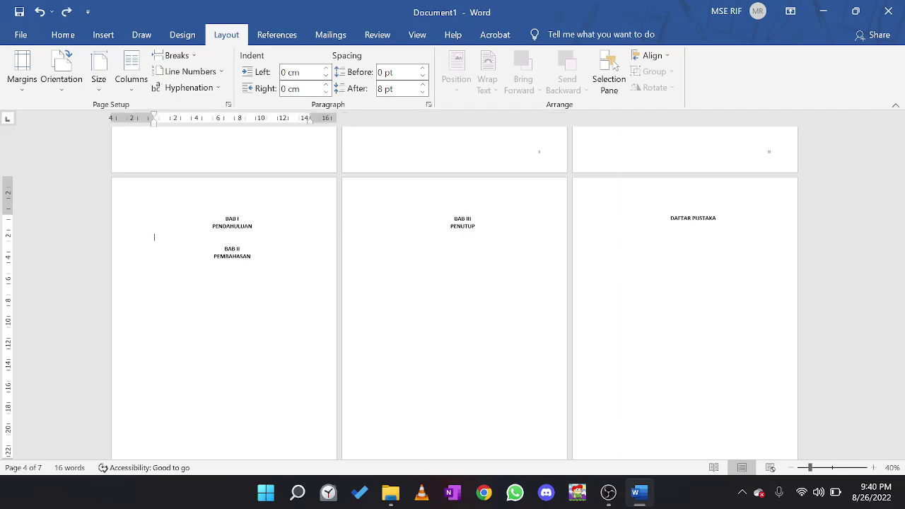
key("ctrl+z")
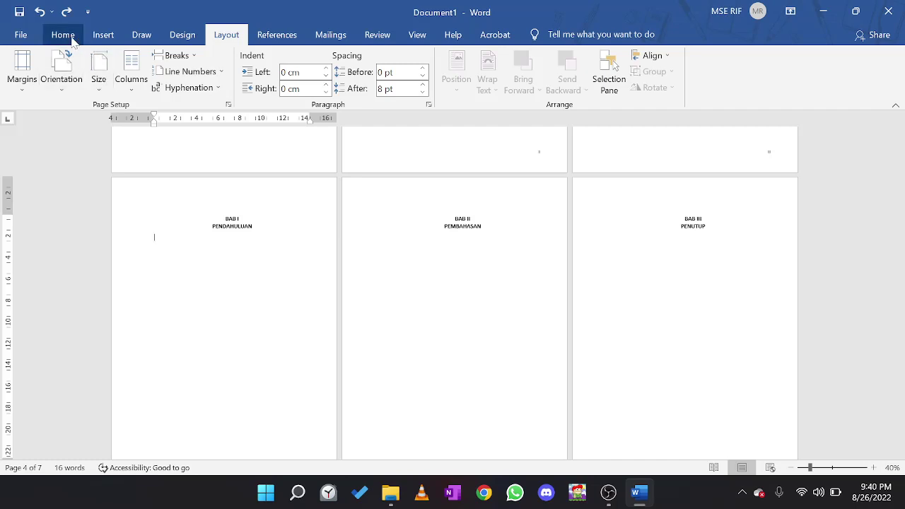
left_click(64, 34)
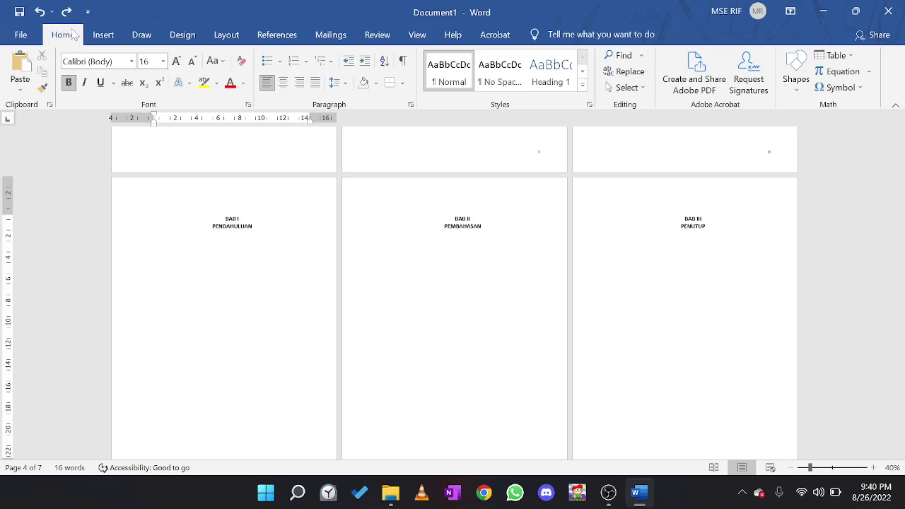
key("ctrl+e")
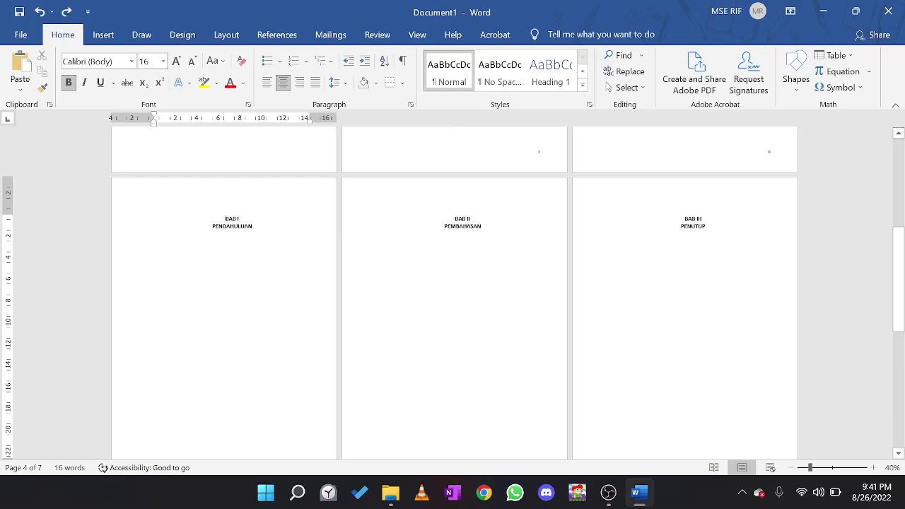
key("shift+Down")
key("shift+Down")
key("shift+Down")
key("shift+Down")
key("shift+Down")
key("shift+Down")
key("shift+Down")
key("shift+Down")
key("shift+Down")
key("shift+Down")
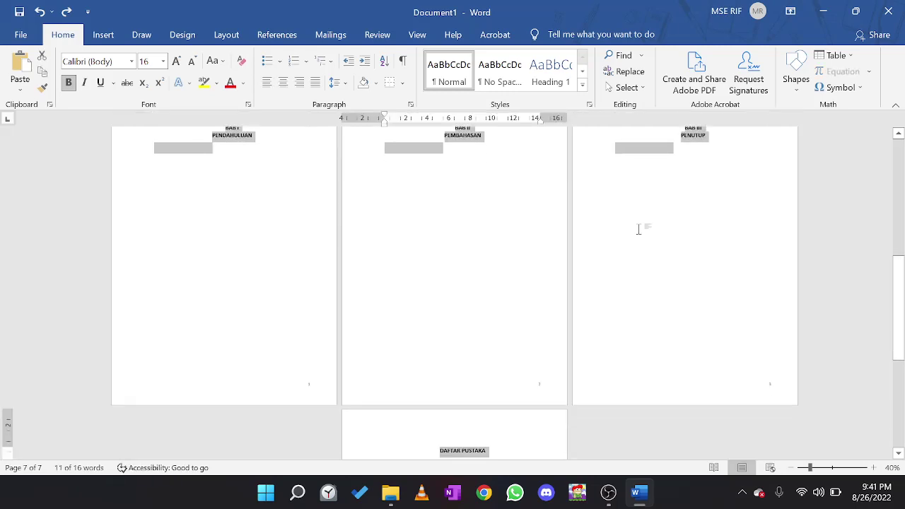
scroll(402, 219, "up", 2)
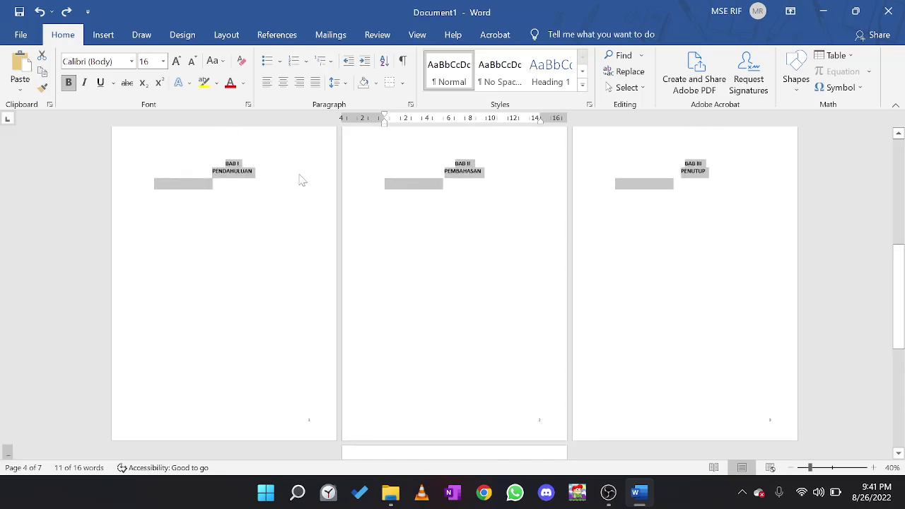
left_click(502, 255)
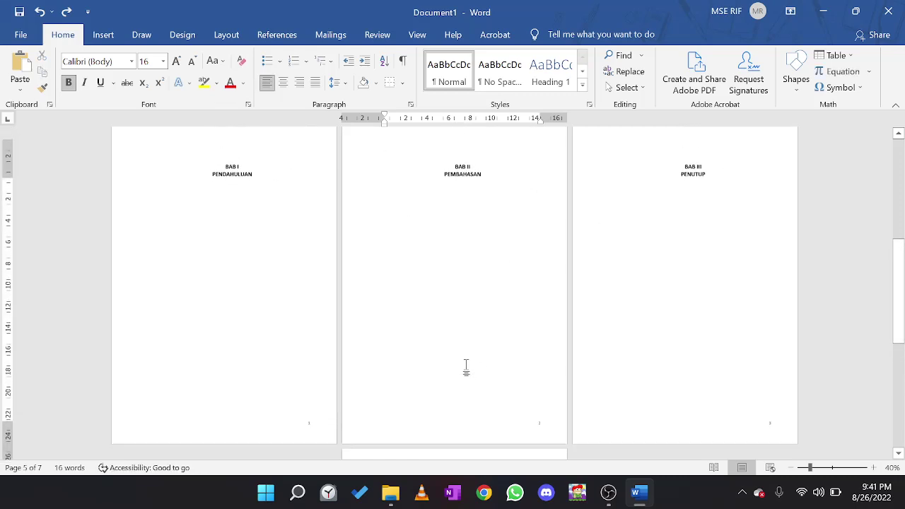
scroll(466, 366, "up", 1)
left_click_drag(225, 181, 256, 191)
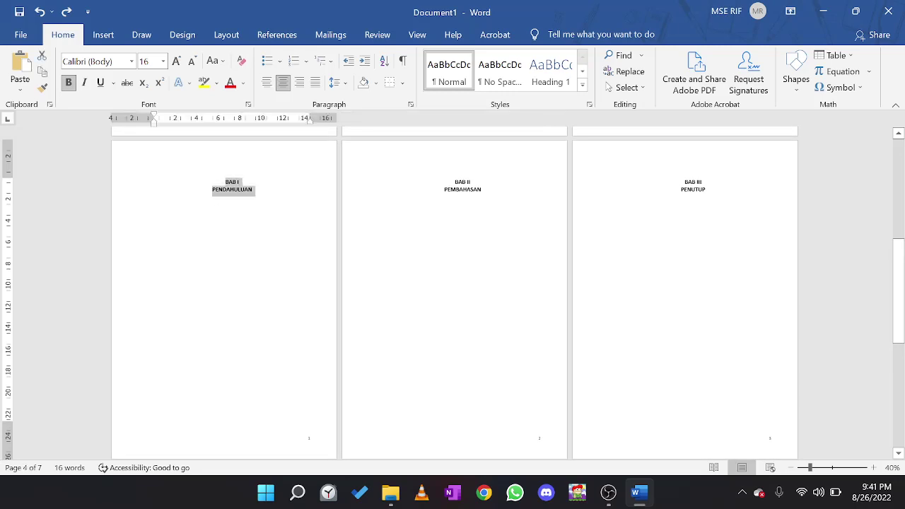
key("shift+Down")
key("shift+Down")
key("shift+Down")
key("shift+Down")
key("shift+Down")
key("shift+Down")
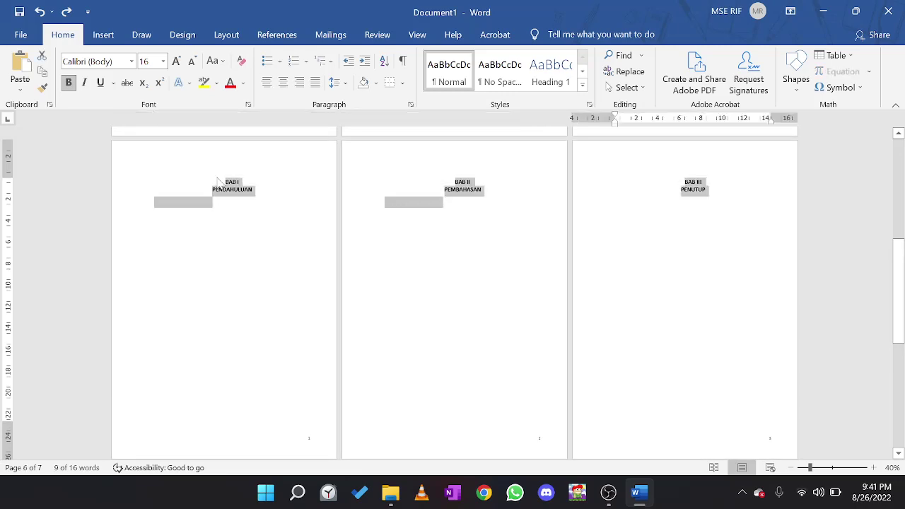
key("shift+Down")
key("shift+Up")
key("shift+Up")
key("shift+Up")
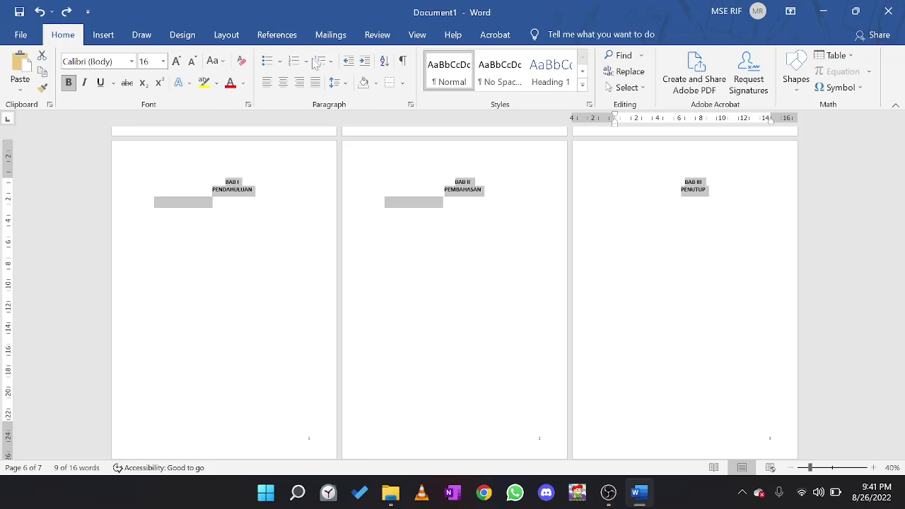
Format the BAB I, BAB II and BAB III headings together in Times New Roman at size 14.
left_click(236, 182)
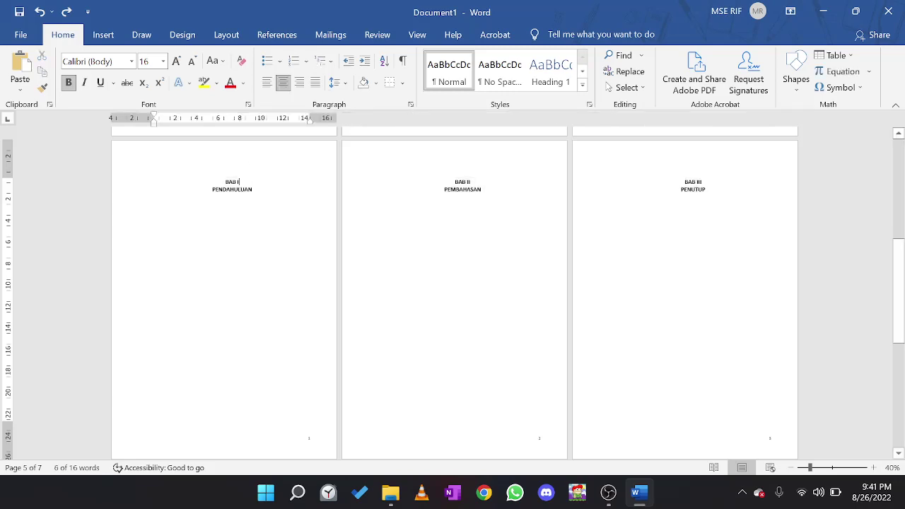
key("shift+Down")
key("shift+Down")
key("shift+Down")
key("shift+Down")
key("shift+Down")
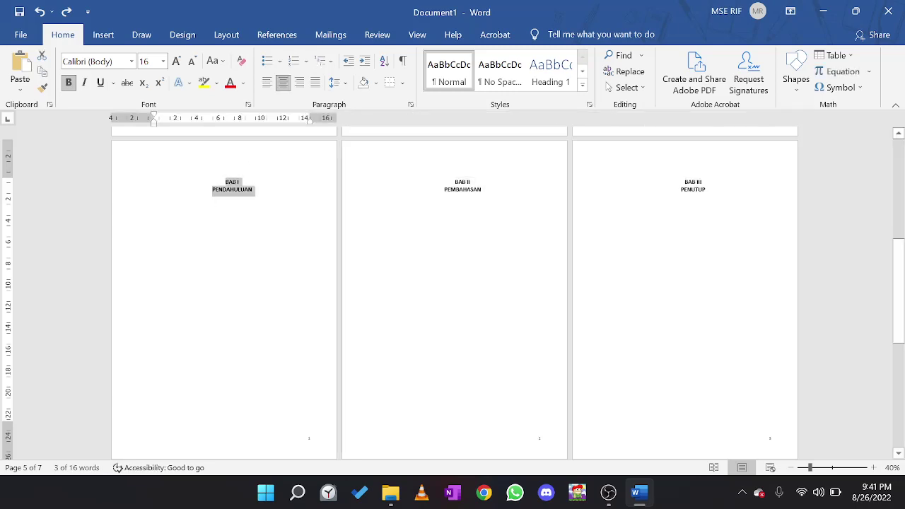
key("shift+Down")
key("shift+Down")
key("shift+Down")
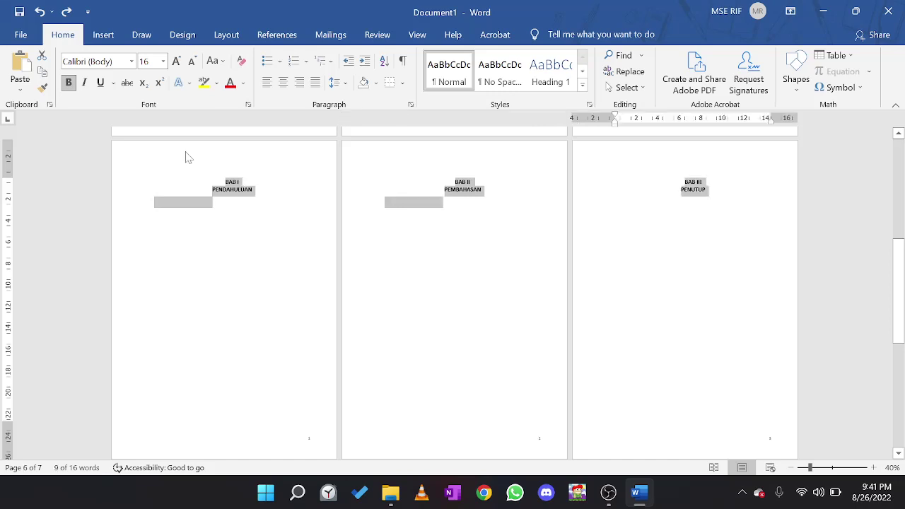
left_click(132, 62)
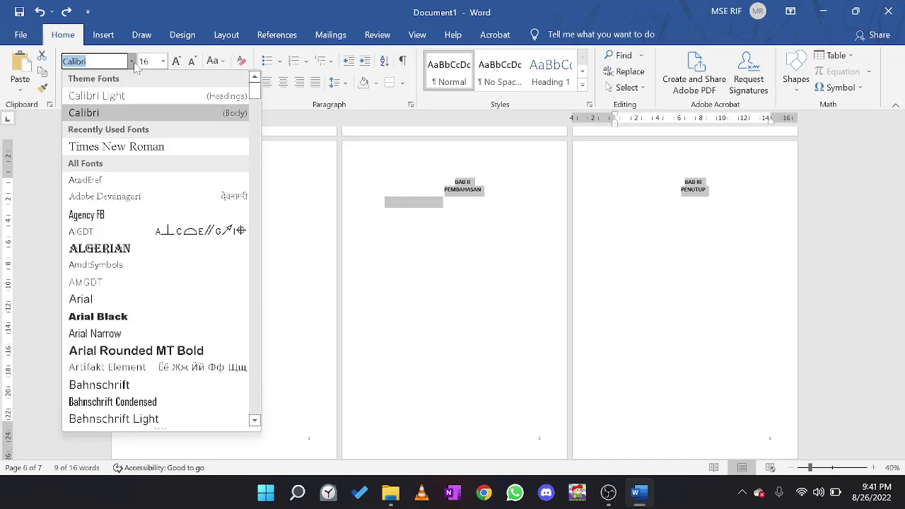
left_click(148, 147)
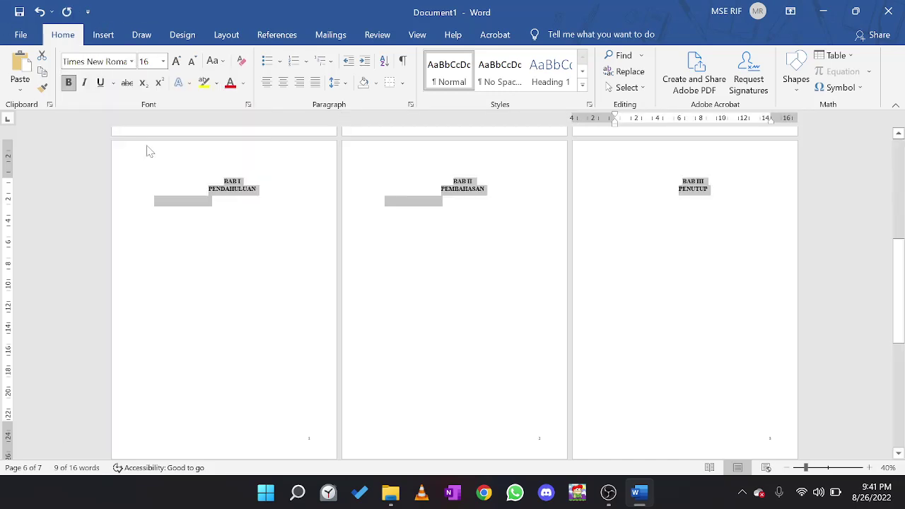
left_click(191, 62)
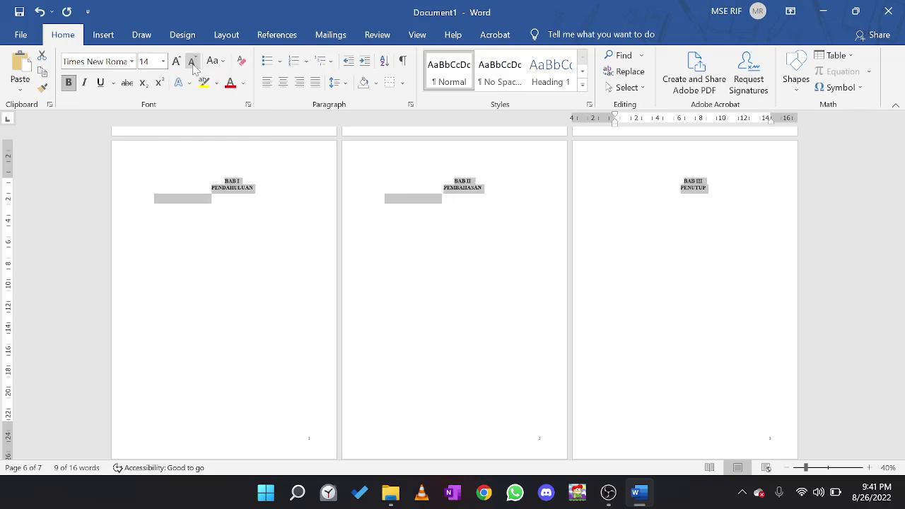
left_click(258, 195)
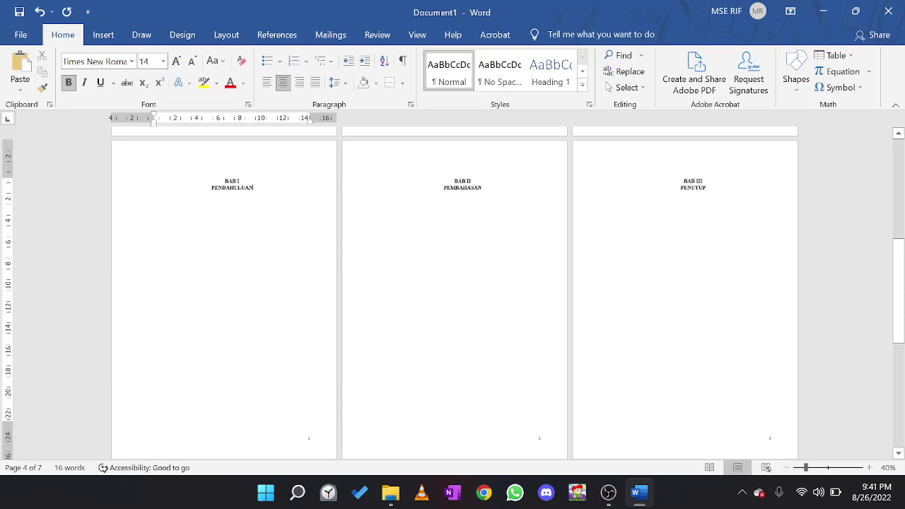
Format the DAFTAR PUSTAKA heading in Times New Roman at size 14.
scroll(452, 297, "down", 3)
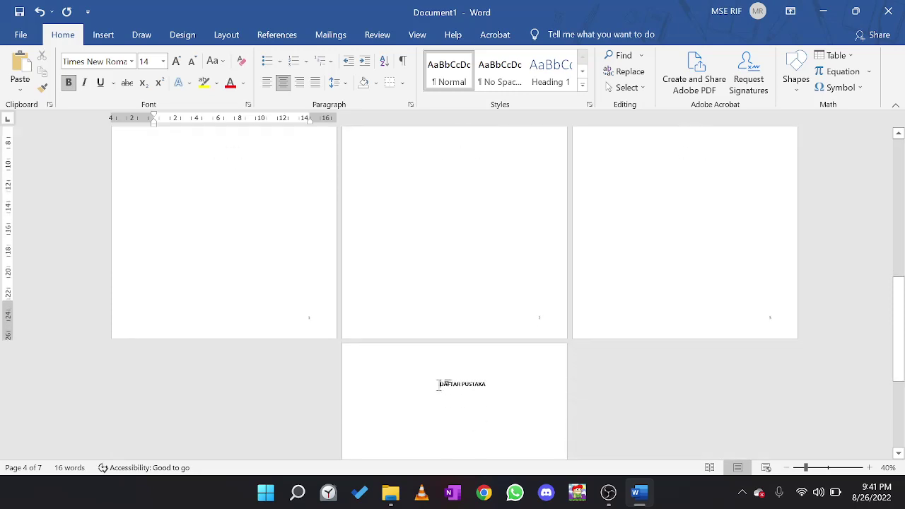
left_click(438, 384)
triple_click(438, 384)
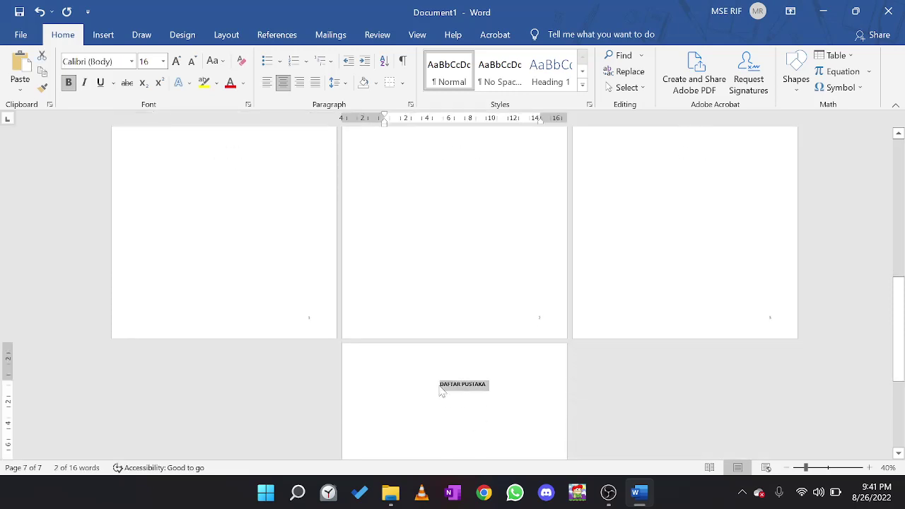
left_click(191, 61)
left_click(132, 61)
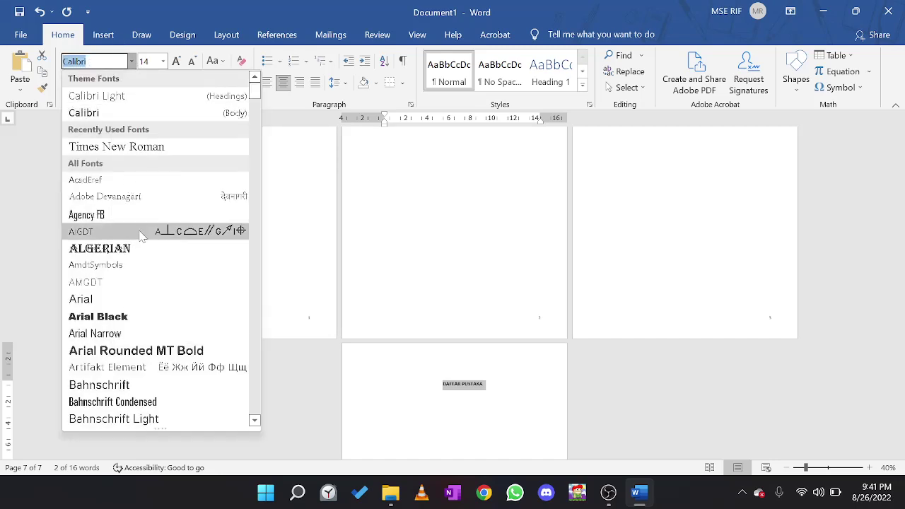
left_click(166, 146)
left_click(292, 201)
scroll(292, 200, "up", 5)
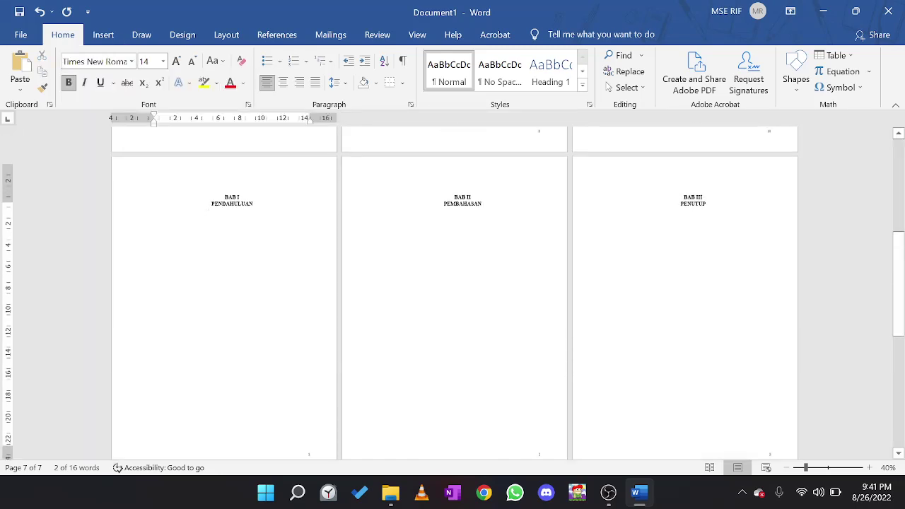
left_click(232, 213)
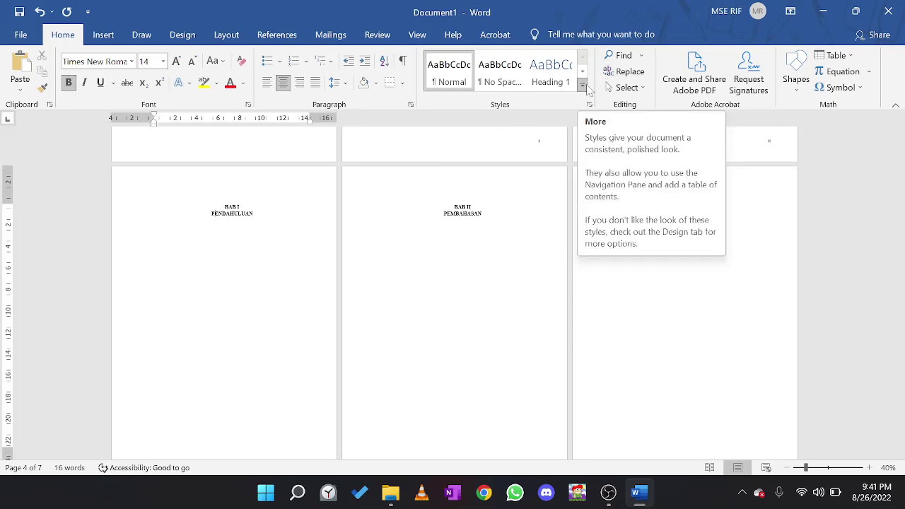
scroll(453, 283, "up", 3)
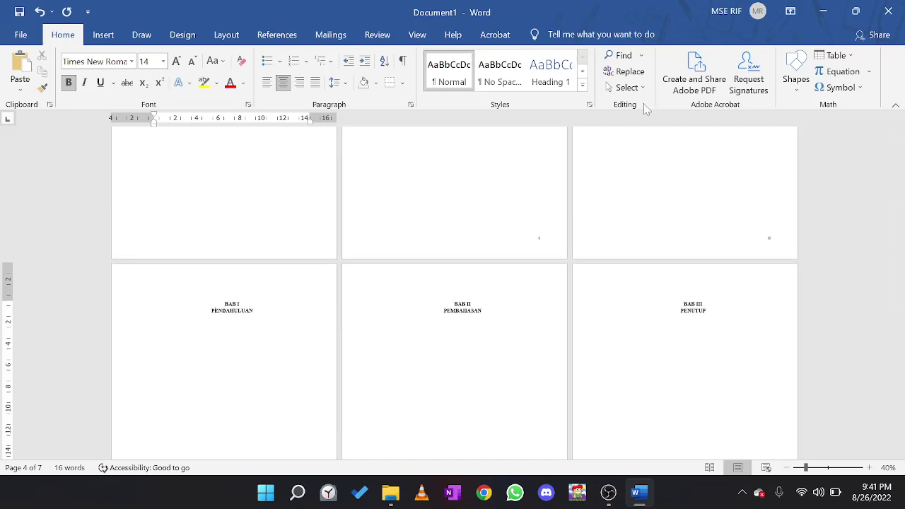
left_click(583, 85)
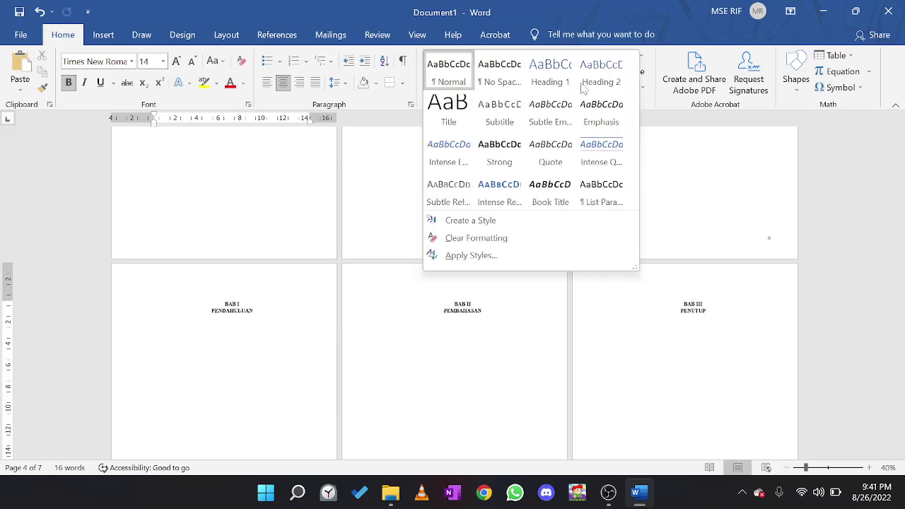
left_click(223, 311)
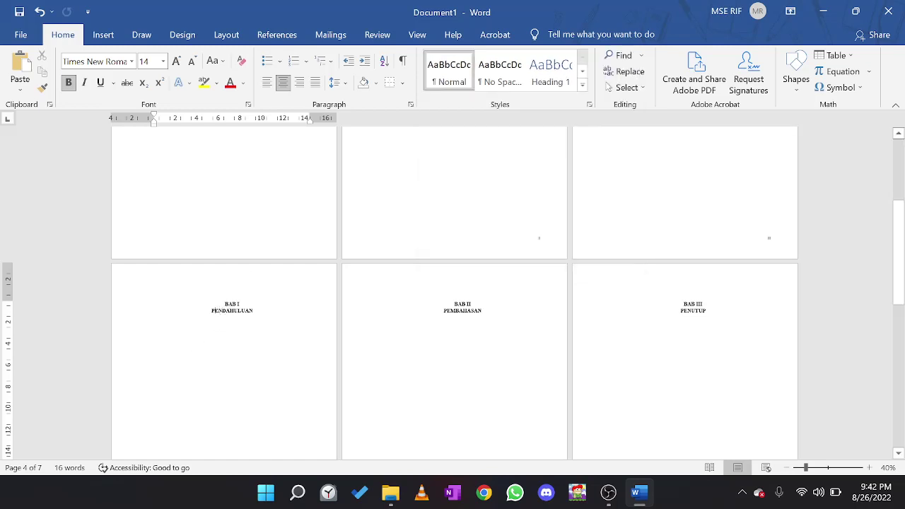
Create a new style named Judul from the formatting of the BAB I PENDAHULUAN heading.
left_click_drag(225, 304, 255, 312)
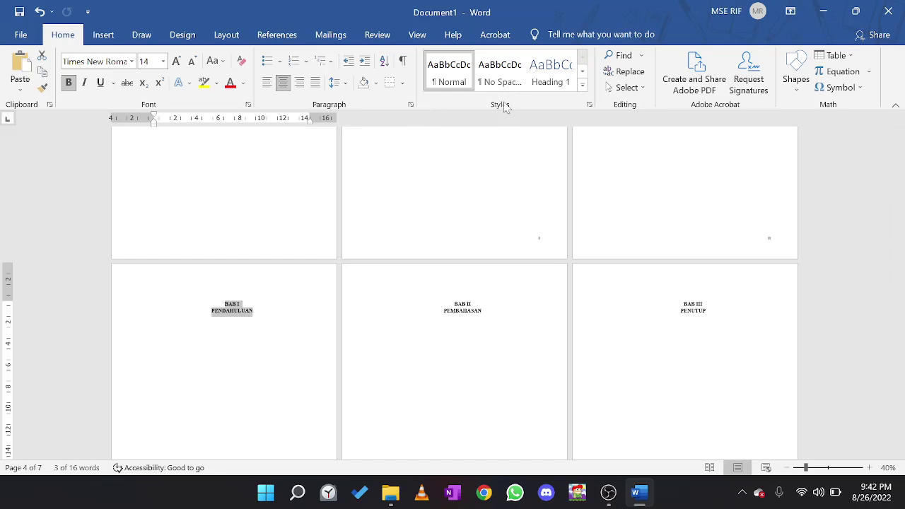
left_click(582, 85)
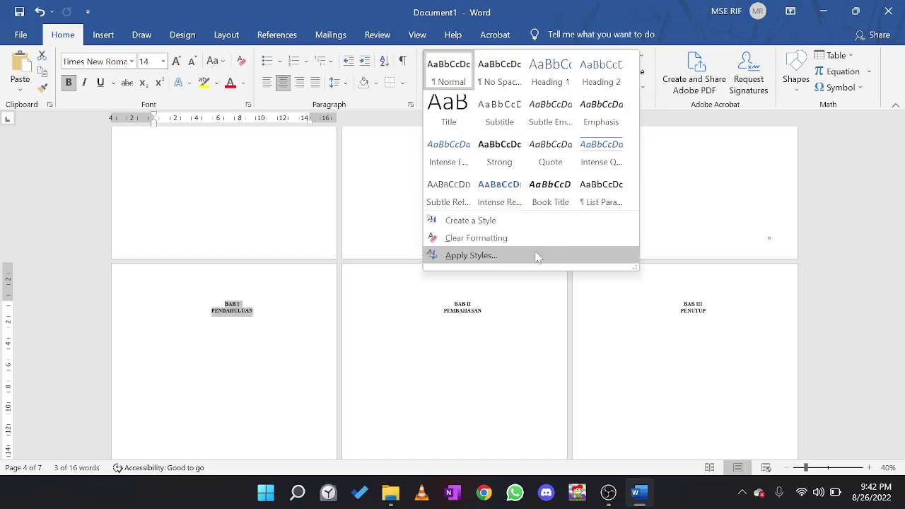
left_click(600, 14)
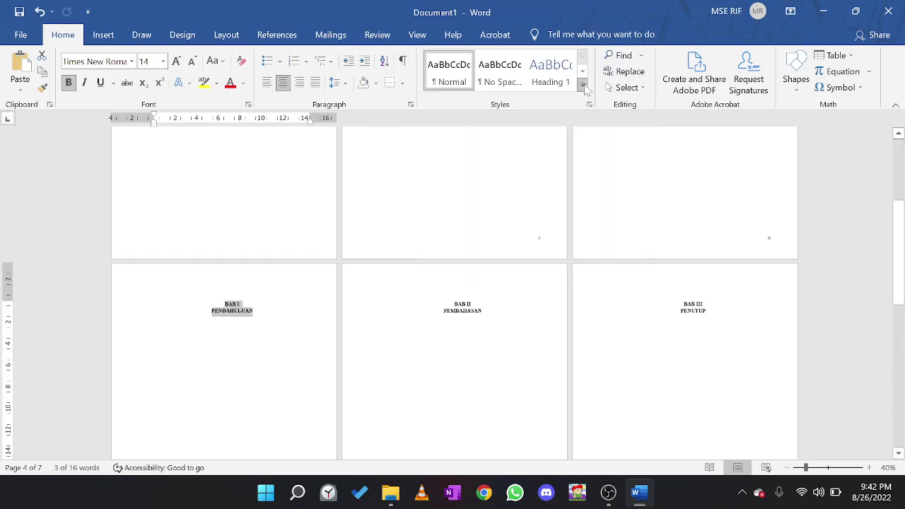
left_click(584, 85)
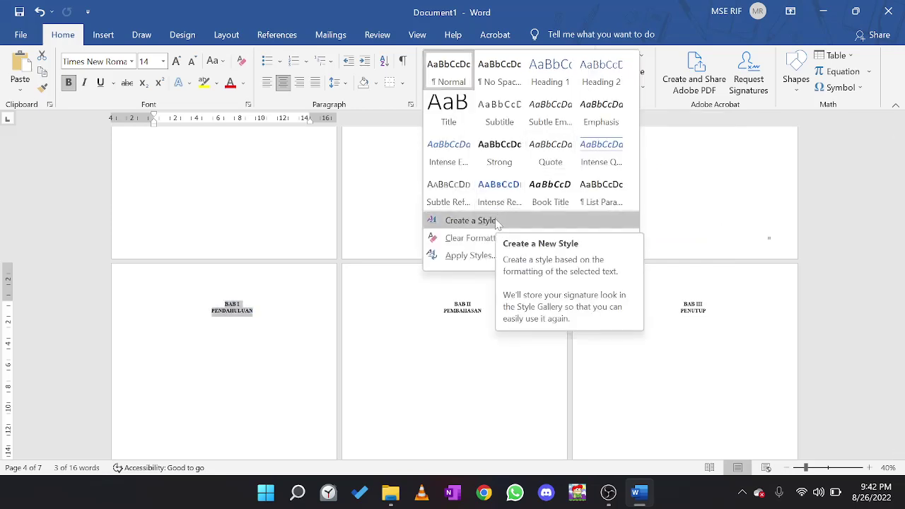
left_click(470, 221)
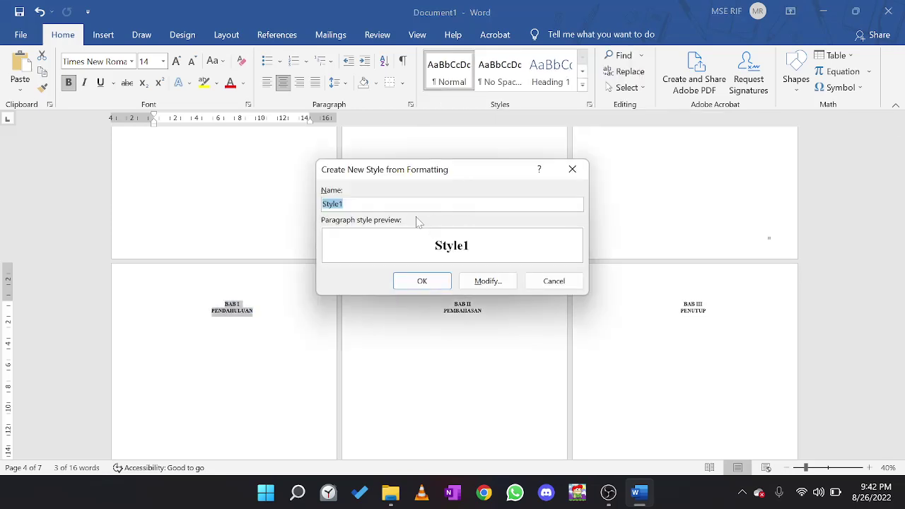
key("BackSpace")
type("Judul")
left_click(432, 283)
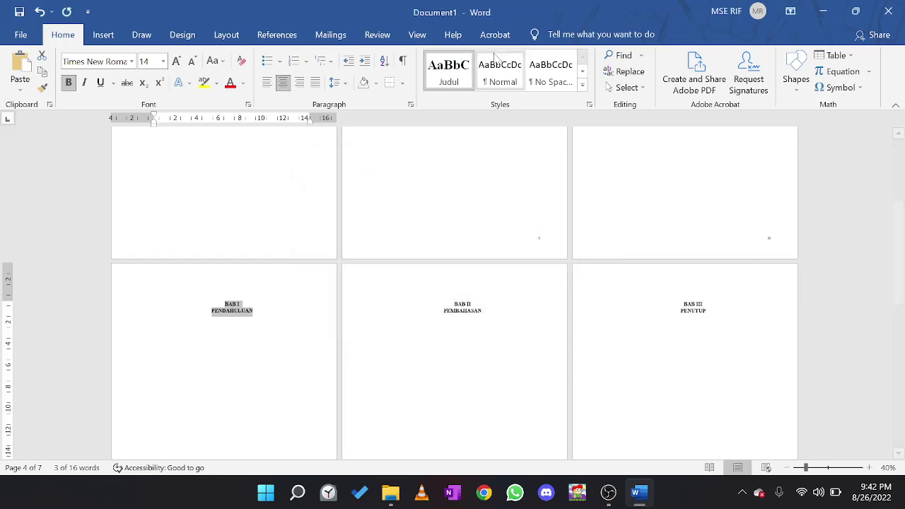
Apply the Judul style to the BAB II PEMBAHASAN and BAB III PENUTUP headings.
left_click(246, 313)
left_click(448, 304)
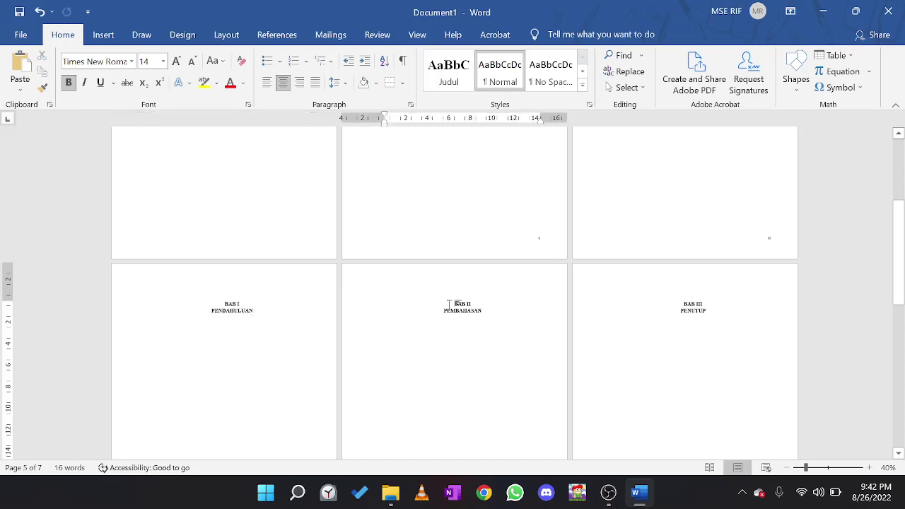
left_click_drag(448, 304, 482, 313)
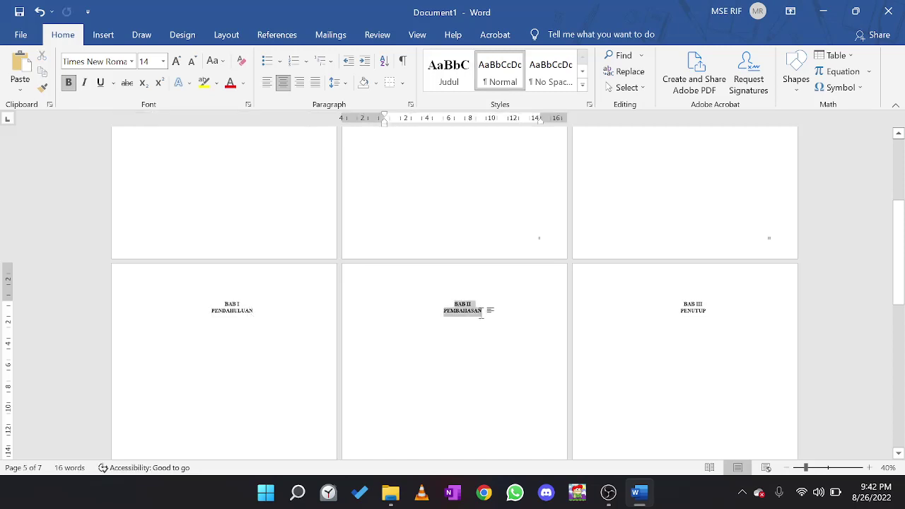
left_click(449, 71)
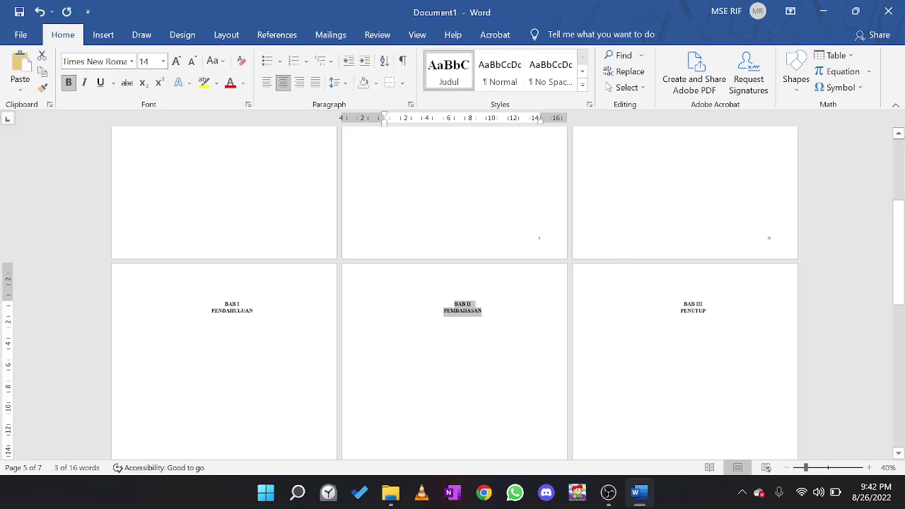
left_click_drag(680, 302, 708, 313)
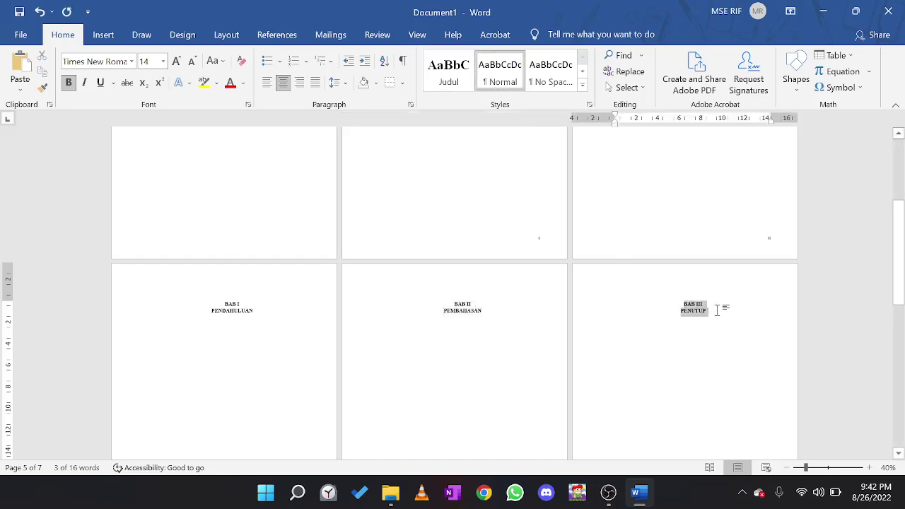
left_click(448, 71)
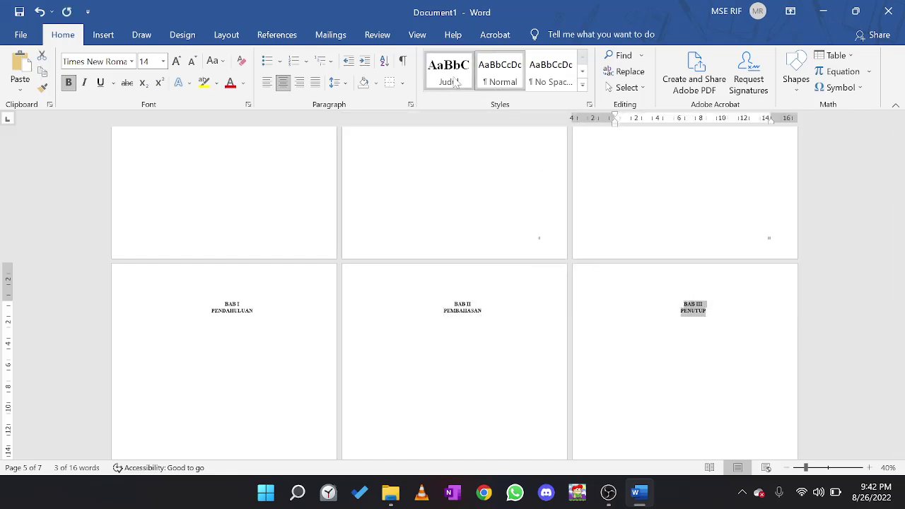
Apply the Judul style to the DAFTAR PUSTAKA heading.
scroll(450, 291, "down", 5)
scroll(450, 291, "down", 3)
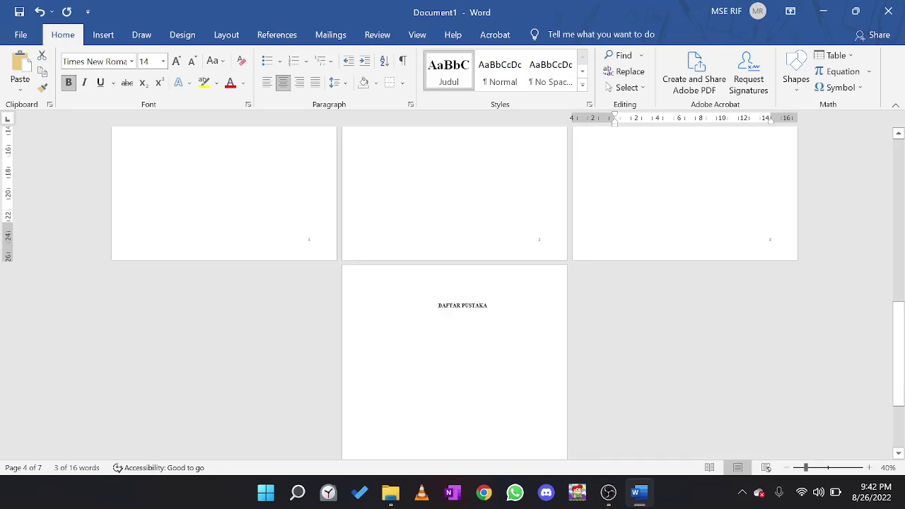
left_click_drag(437, 306, 488, 307)
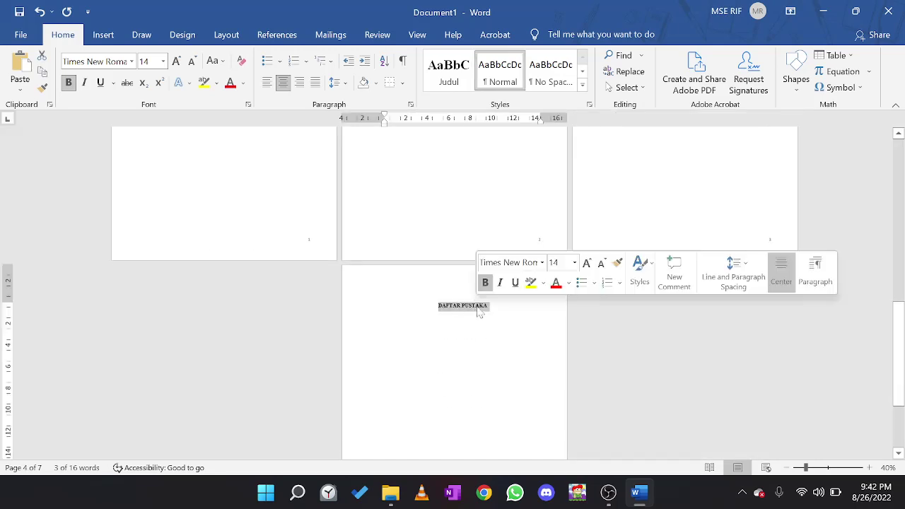
left_click(448, 76)
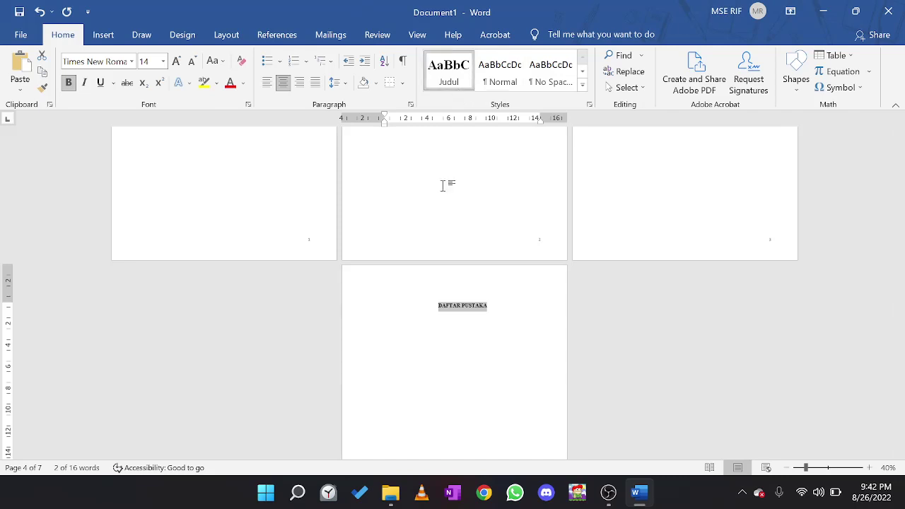
left_click(463, 316)
Below BAB I PENDAHULUAN, start a list with a new number format of 1.1. and enter Latar Belakang as its item.
scroll(439, 323, "up", 5)
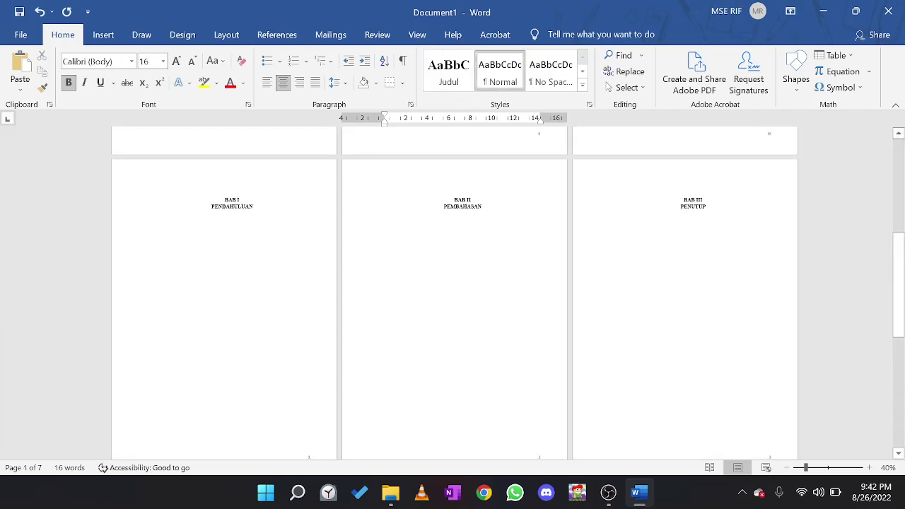
left_click(211, 206)
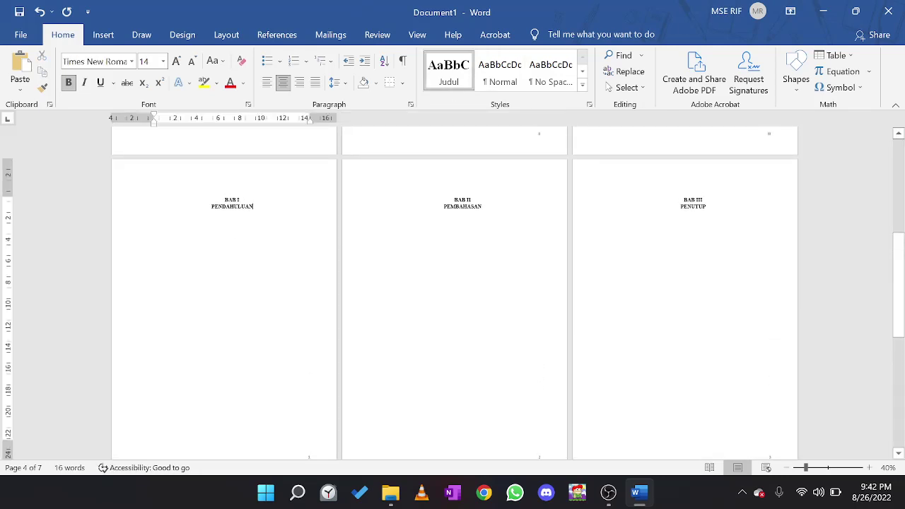
key("Return")
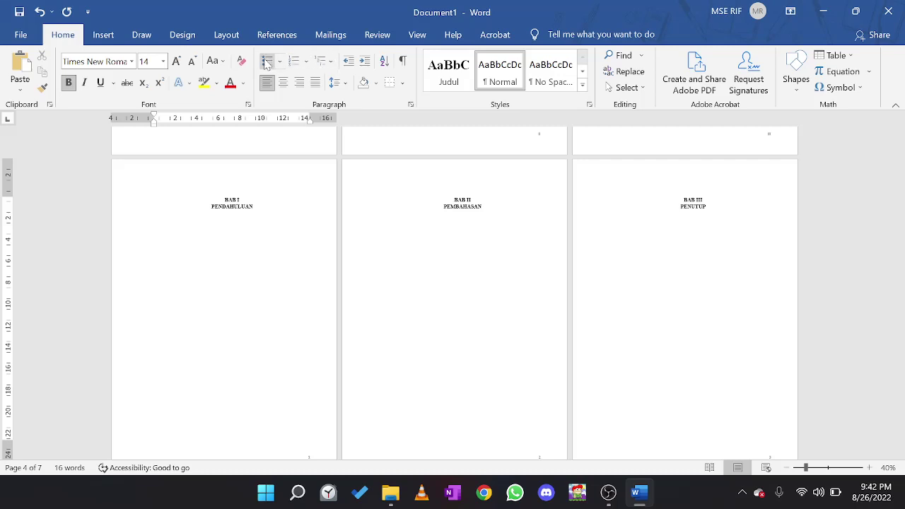
left_click(307, 62)
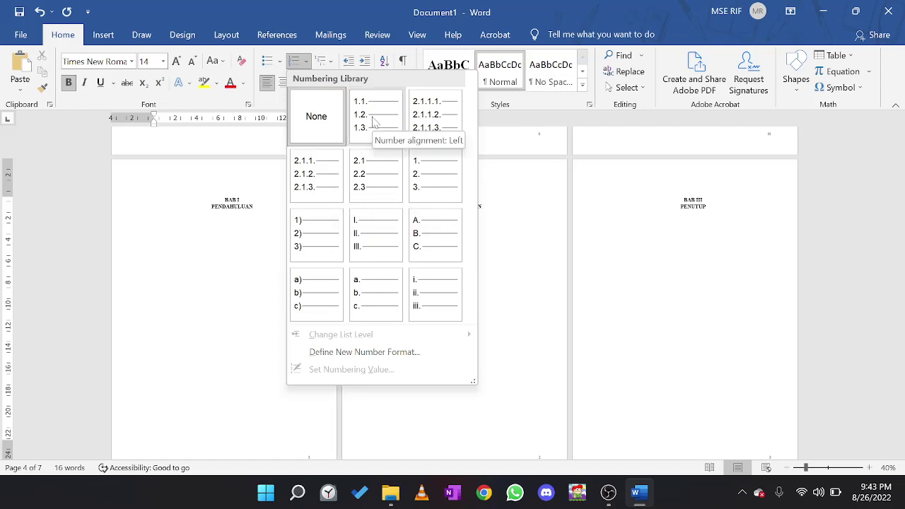
left_click(387, 356)
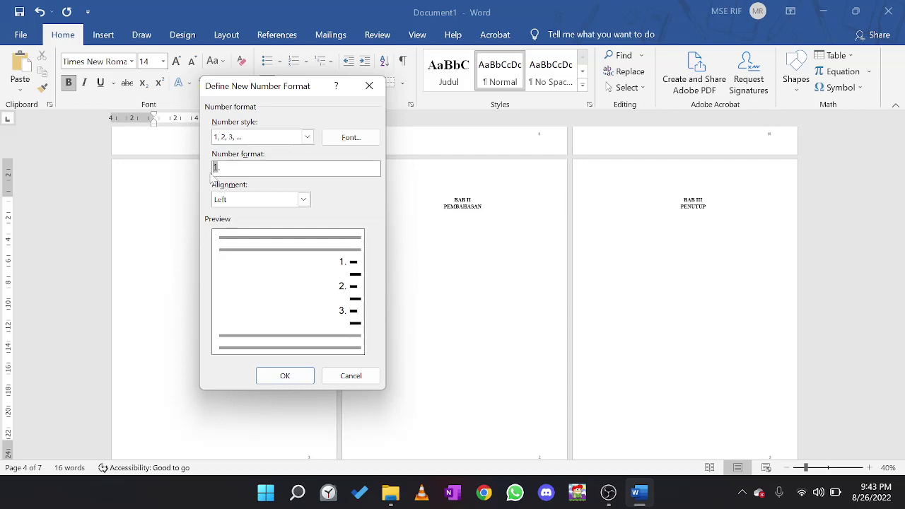
type("1.")
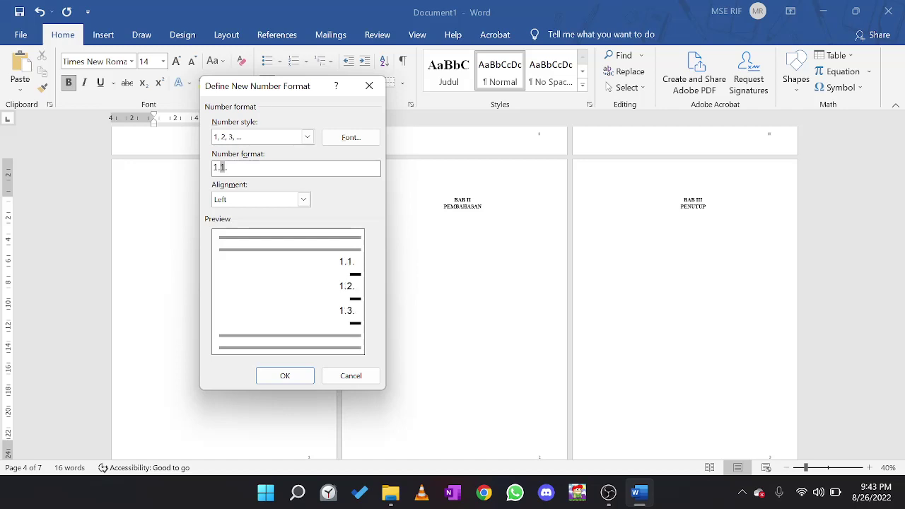
left_click(303, 376)
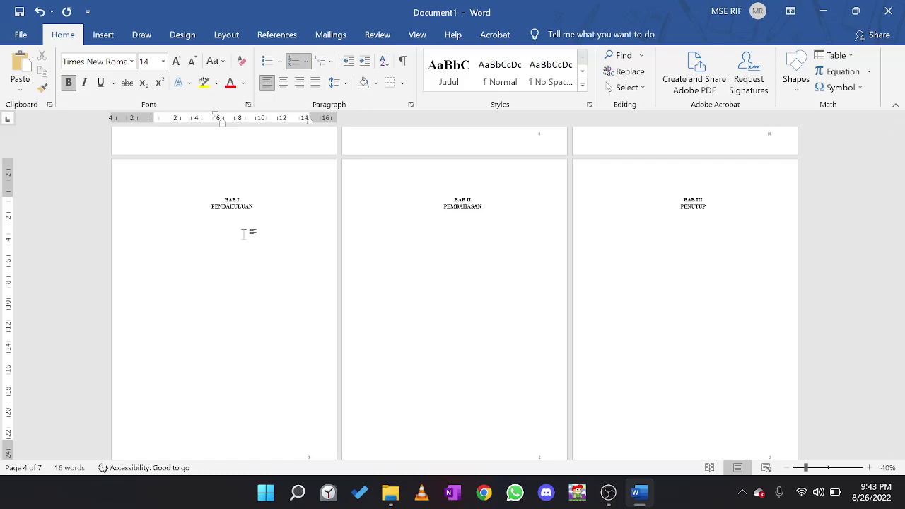
type("1.1. Latar Belakang")
Move the Latar Belakang item's number to the left margin and set its hanging indent to about 1 cm.
scroll(244, 235, "up", 3, "ctrl")
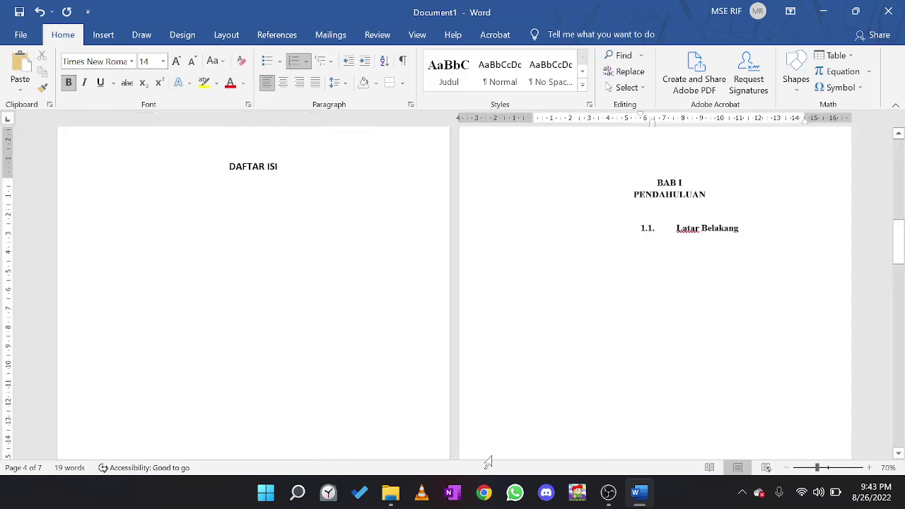
left_click(647, 228)
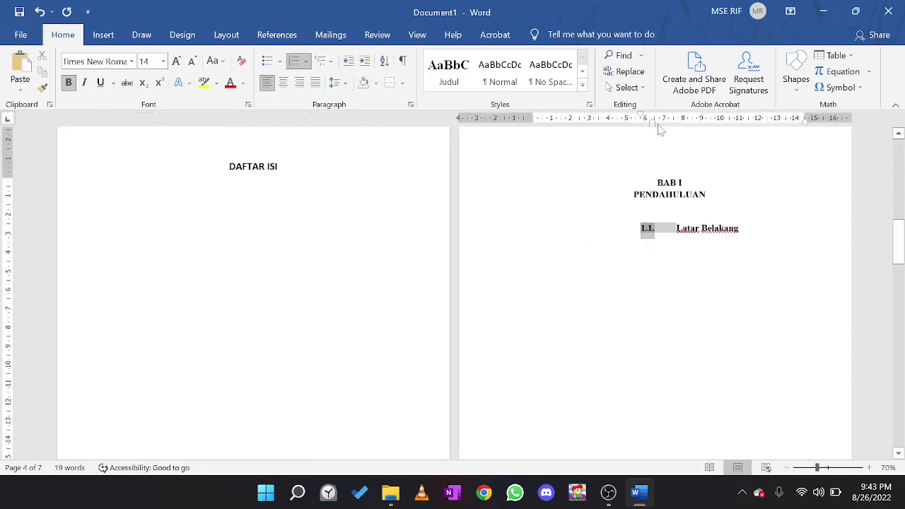
mouse_move(652, 125)
left_mouse_down()
mouse_move(546, 141)
mouse_move(537, 119)
left_mouse_up()
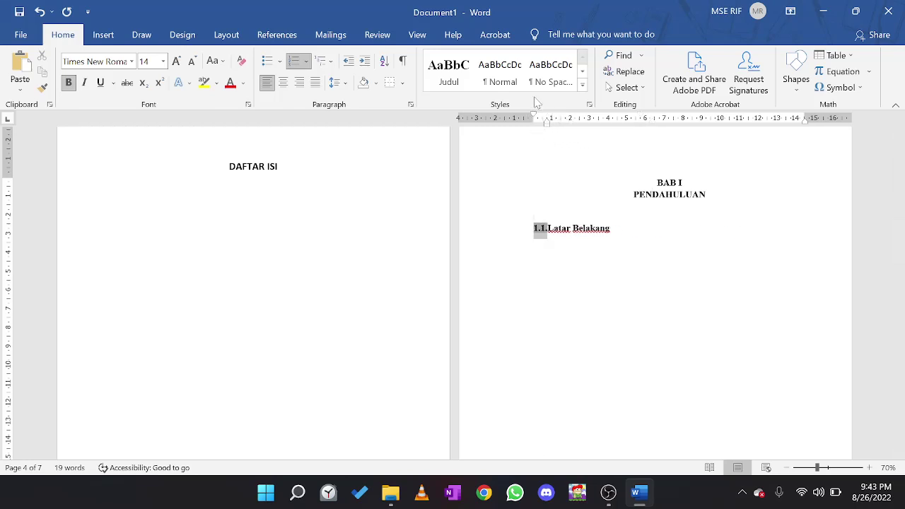
left_click_drag(547, 124, 553, 119)
key("End")
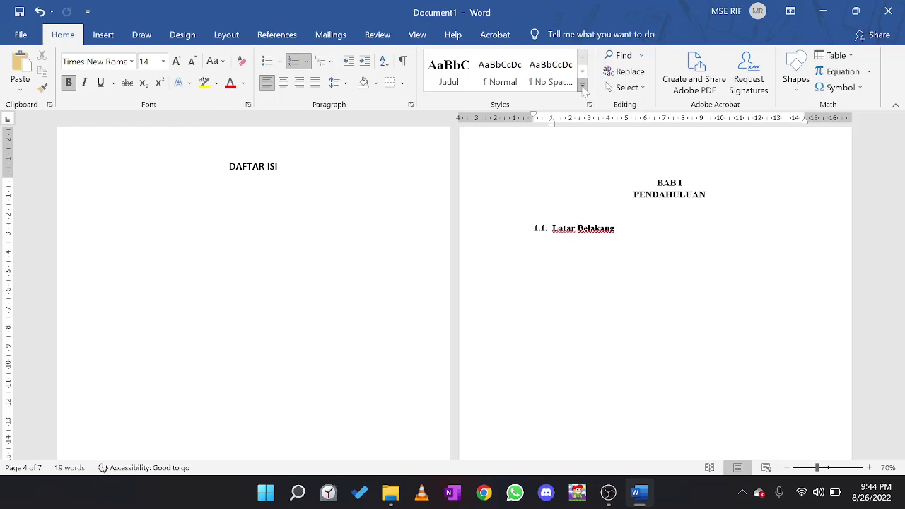
Create a new style named Sub Judul from the formatting of the Latar Belakang subheading.
scroll(528, 180, "up", 3)
scroll(528, 180, "down", 2)
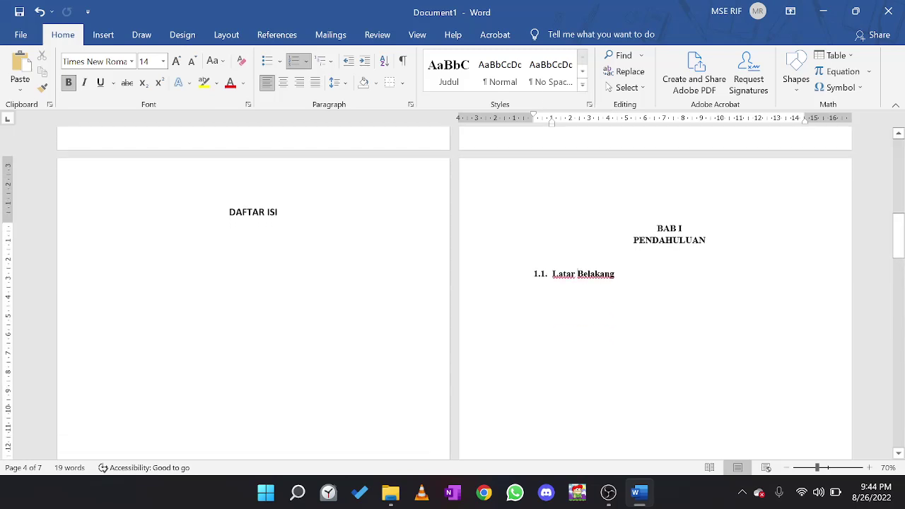
left_click(585, 88)
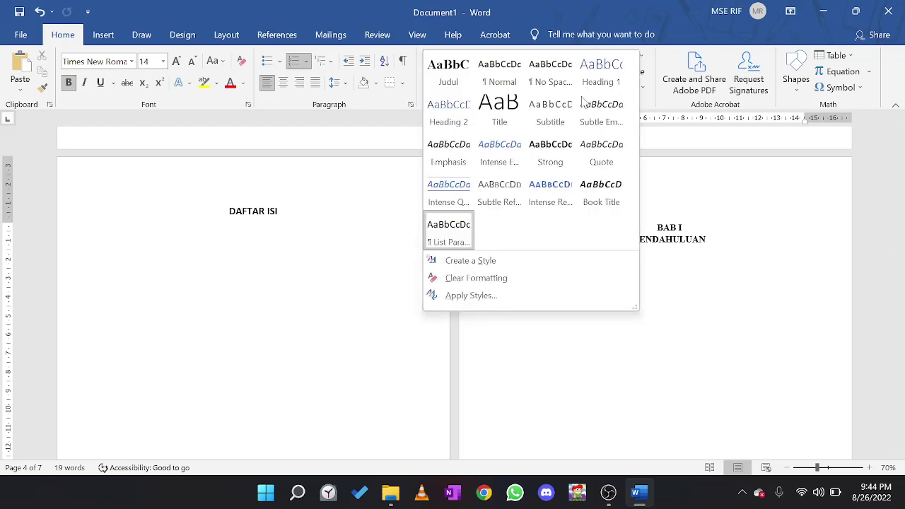
left_click(471, 261)
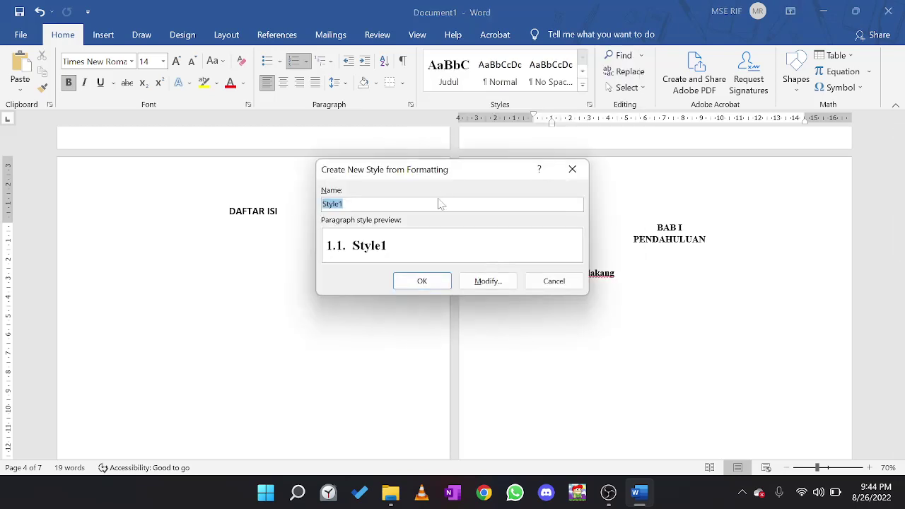
left_click_drag(460, 179, 358, 142)
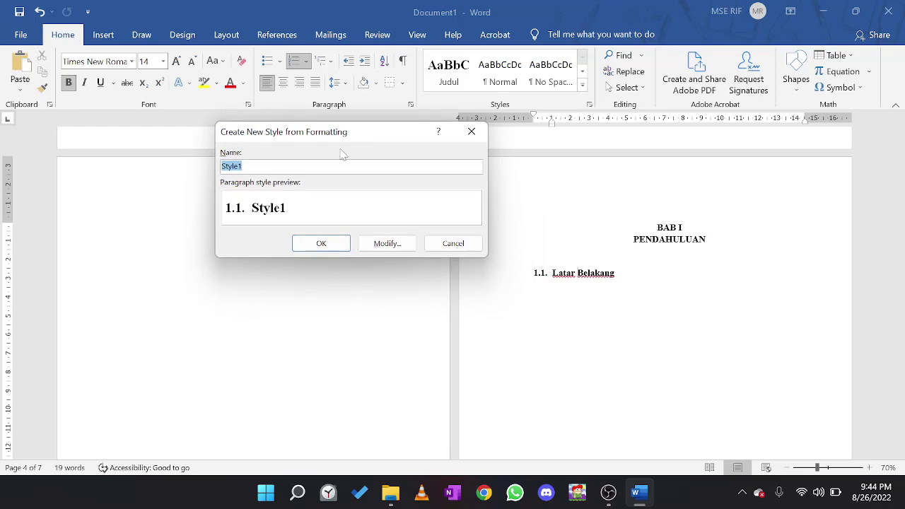
key("End")
key("BackSpace")
key("BackSpace")
key("BackSpace")
key("BackSpace")
key("BackSpace")
key("BackSpace")
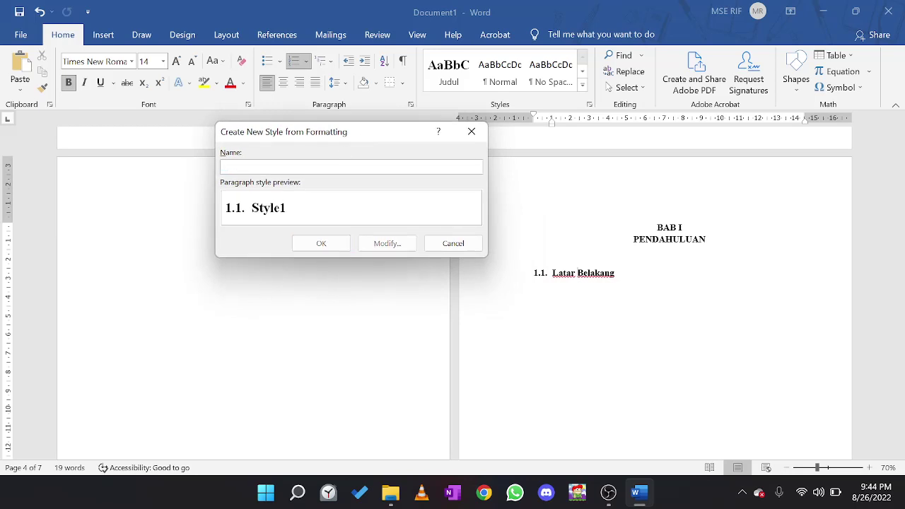
type("Sub Judu")
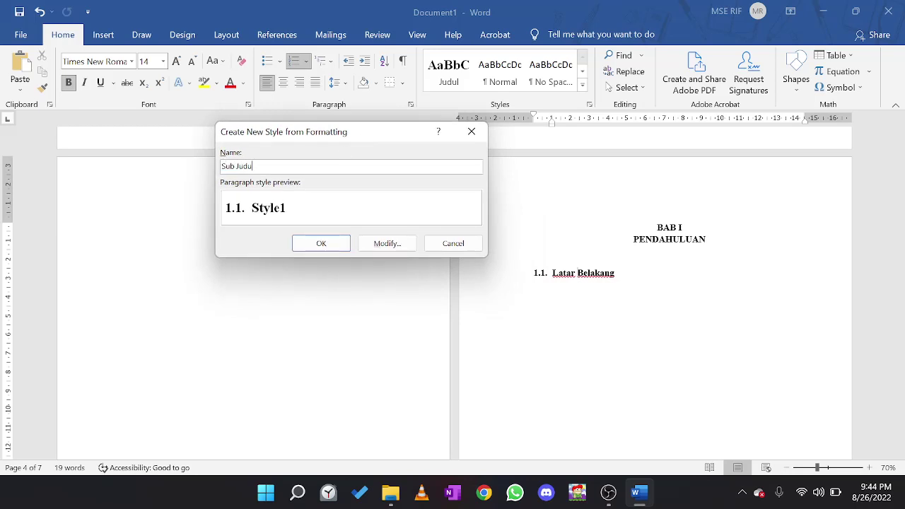
type("l")
key("Return")
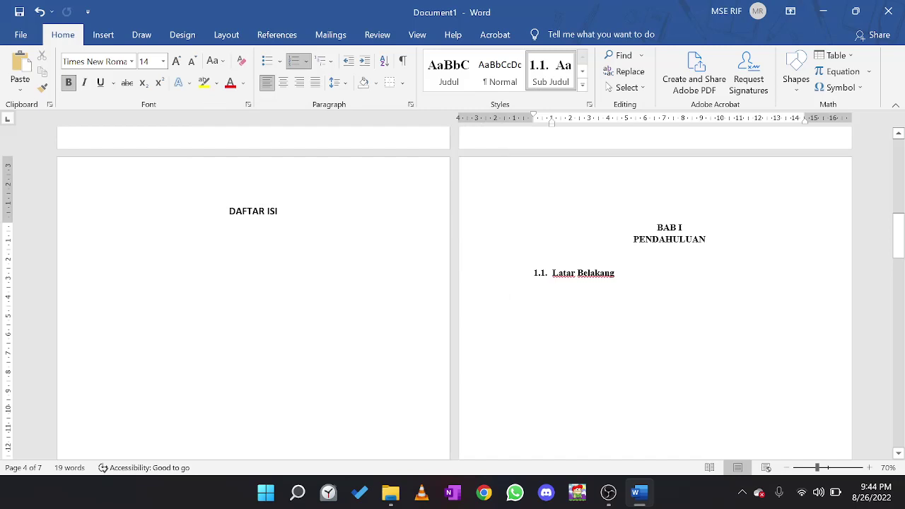
Add the numbered subheadings Rumusan Masalah and Tujuan below Latar Belakang.
key("Return")
left_click(541, 273)
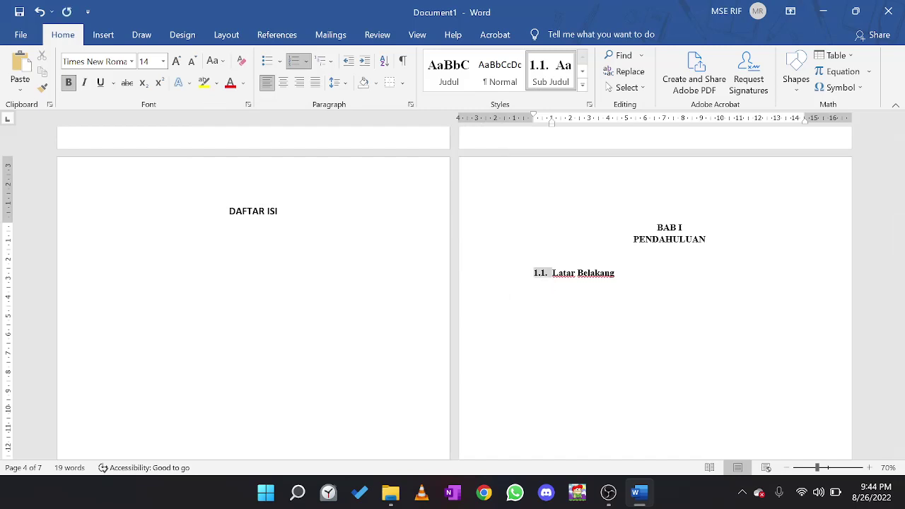
left_click(615, 273)
key("Return")
type("Rumusa")
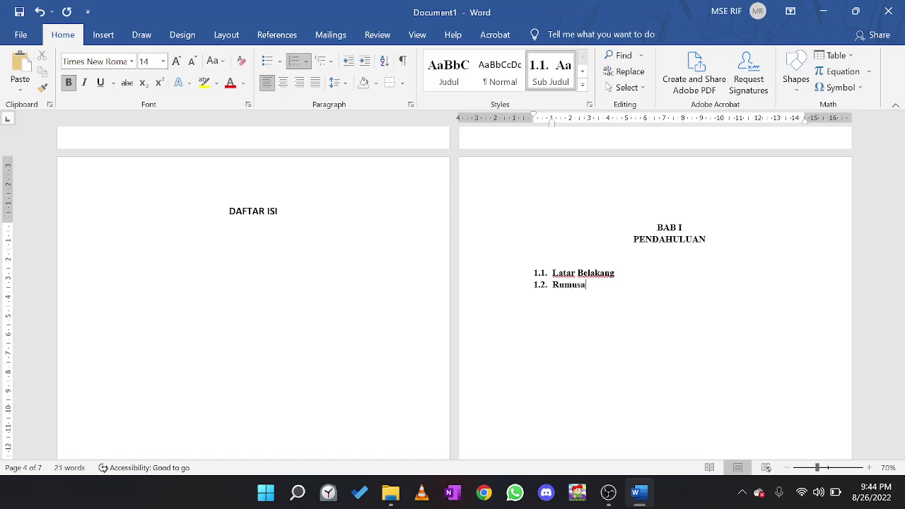
type("n Masalah")
key("Return")
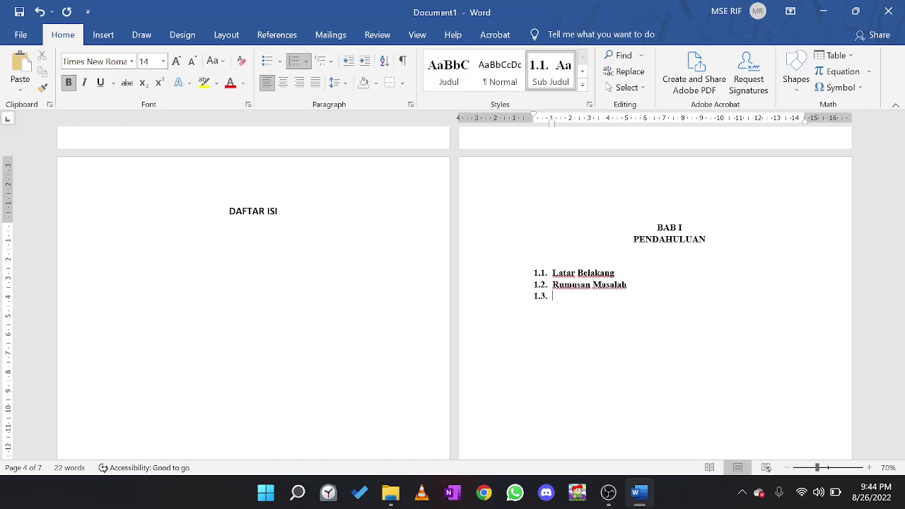
type("Tujuan")
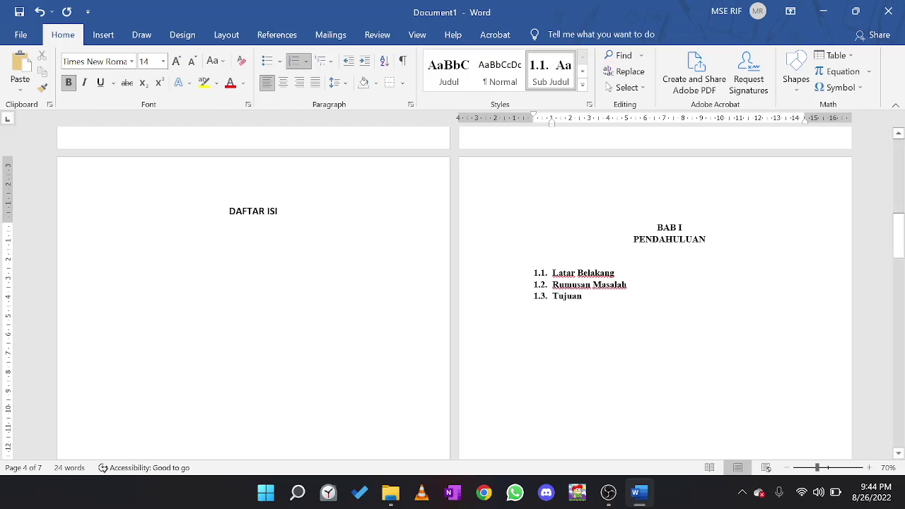
scroll(452, 290, "down", 1)
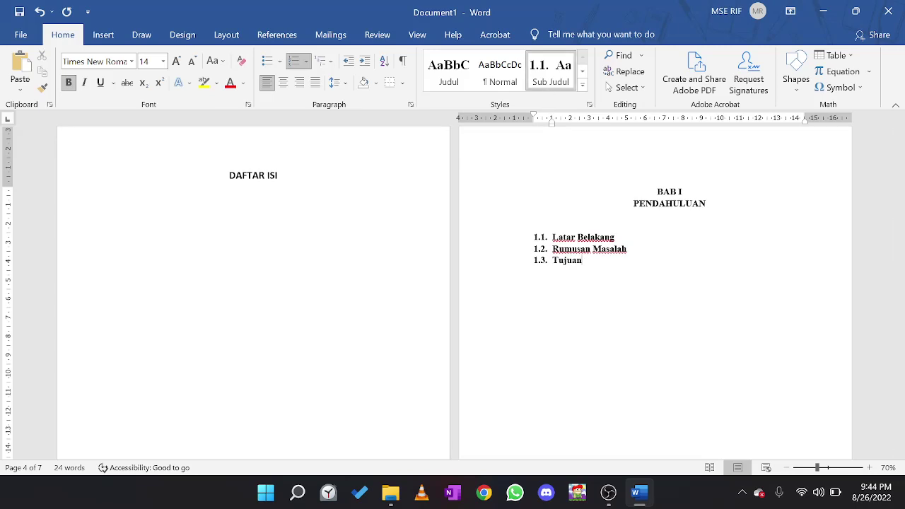
Insert an unnumbered blank line between Latar Belakang and Rumusan Masalah and apply the Normal style to it.
key("Return")
key("ctrl+z")
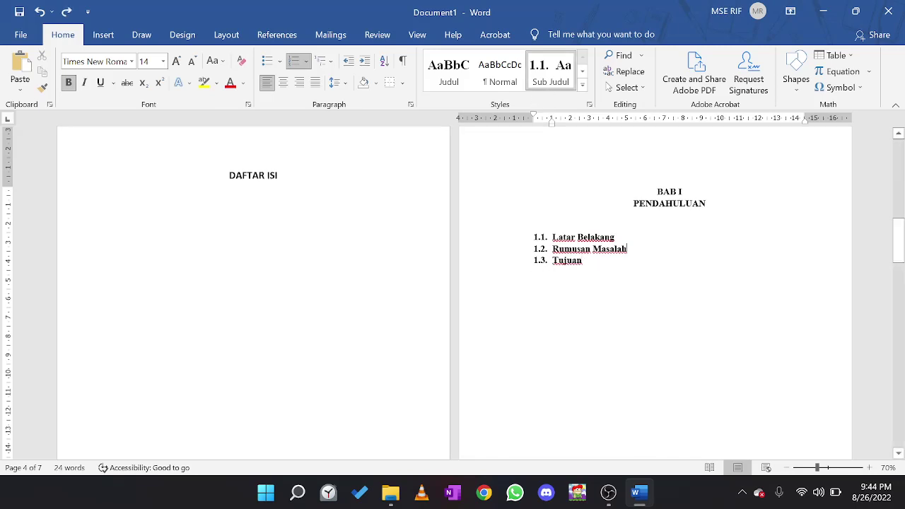
key("Return")
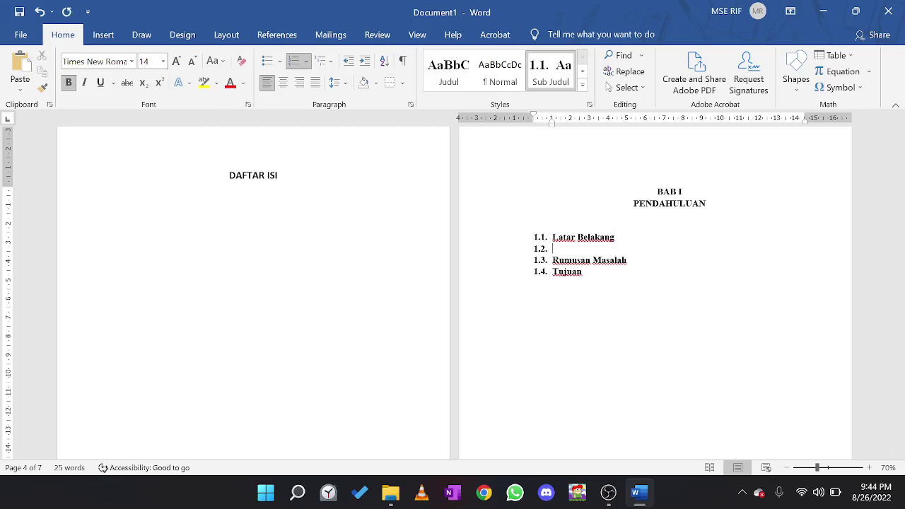
key("BackSpace")
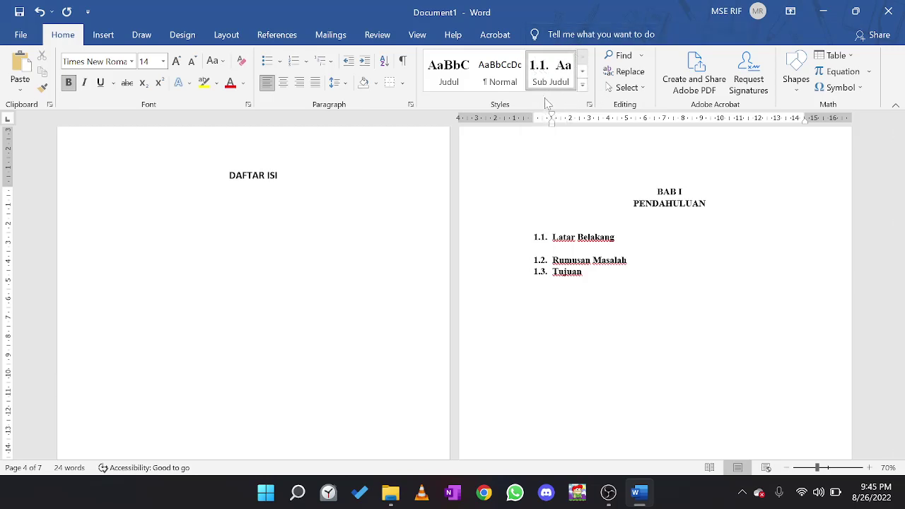
left_click(491, 84)
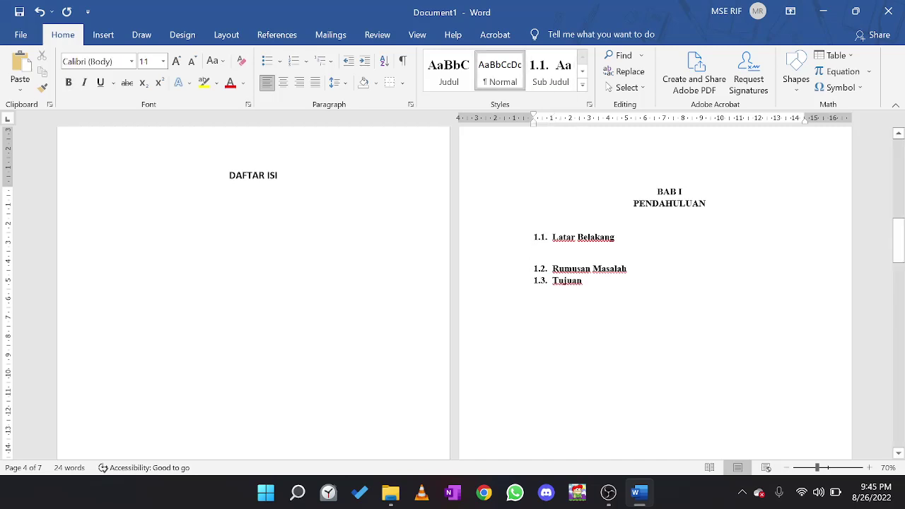
Insert a page break before the Rumusan Masalah subheading and remove the leftover blank line above it.
scroll(452, 283, "up", 1)
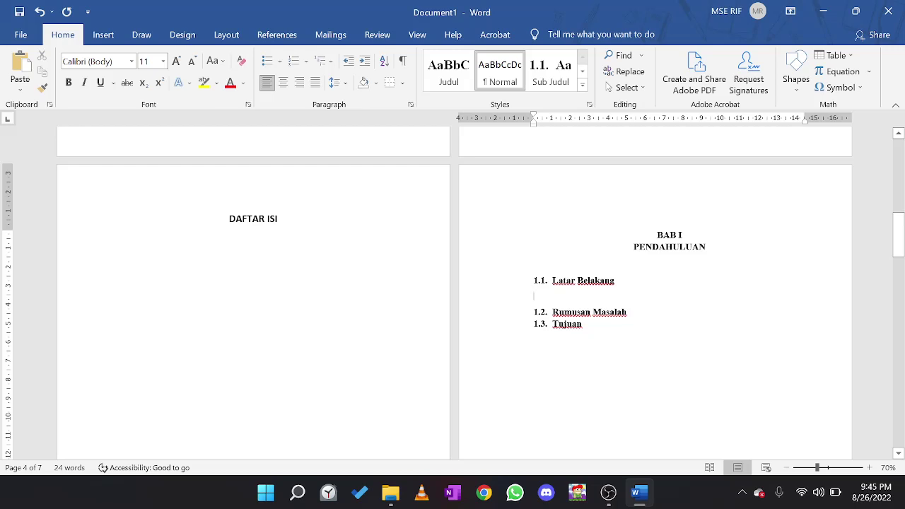
left_click(627, 312)
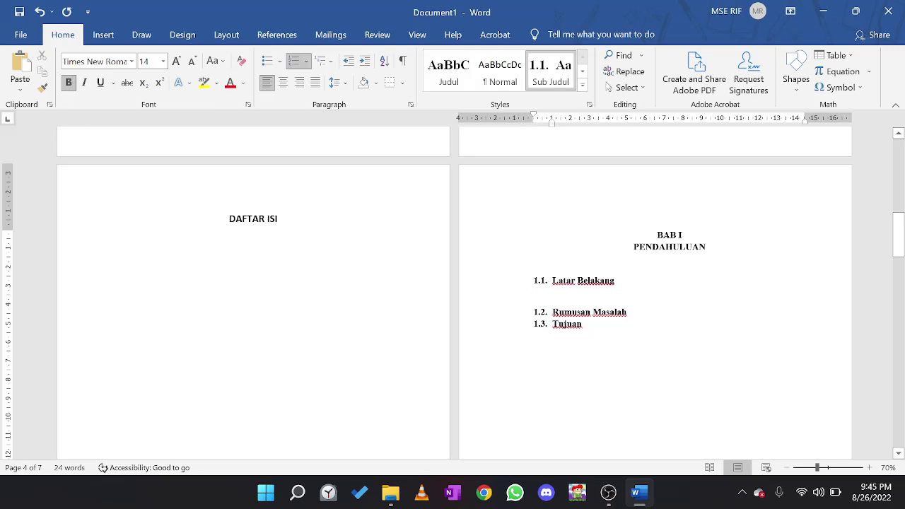
left_click(539, 296)
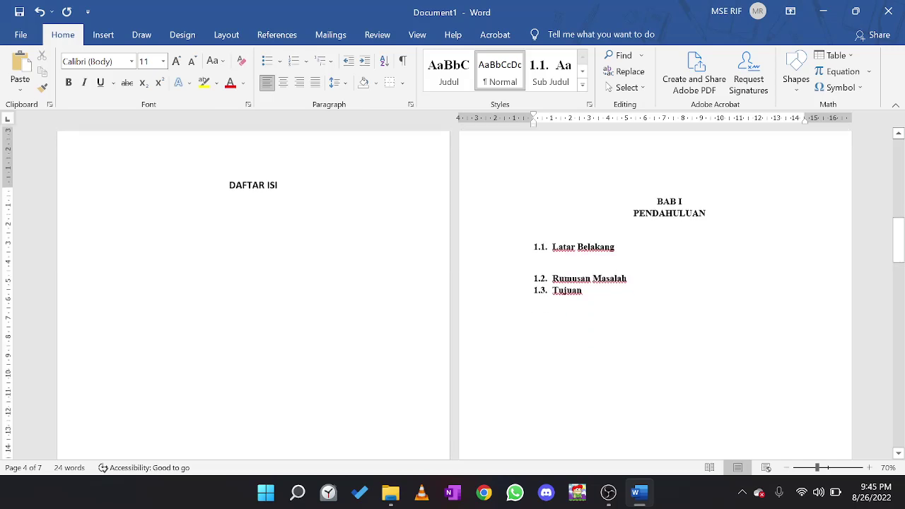
key("ctrl+Return")
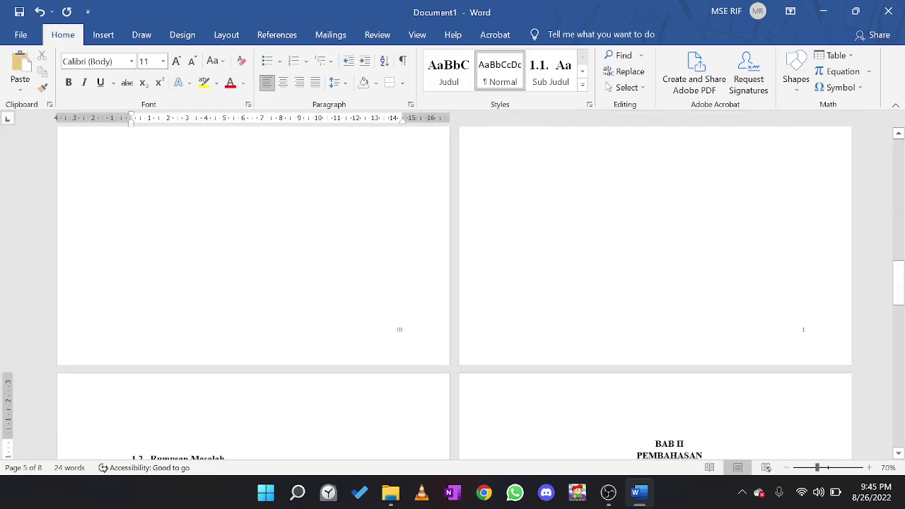
key("Delete")
key("Down")
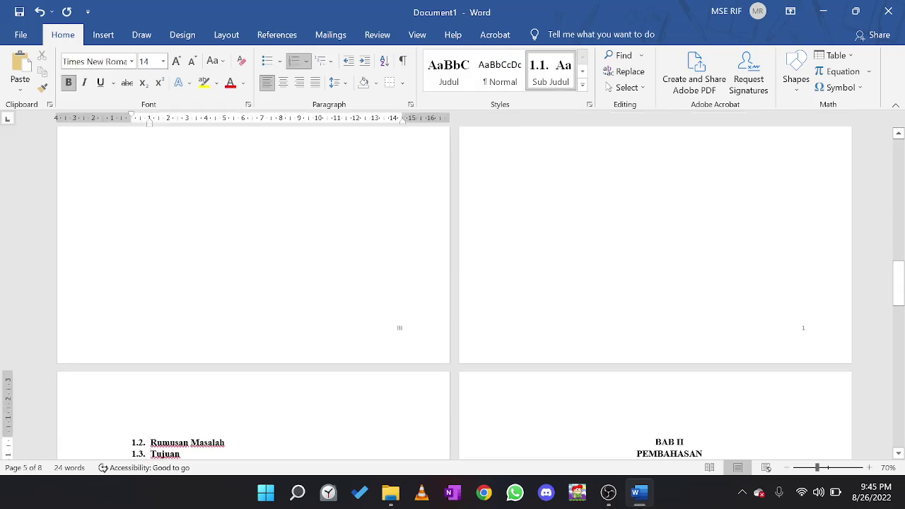
key("Up")
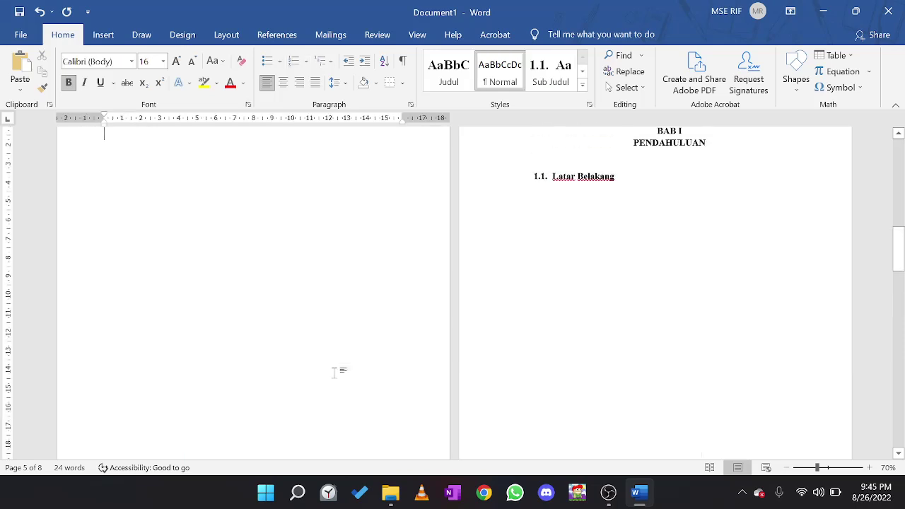
key("Down")
scroll(336, 380, "down", 4)
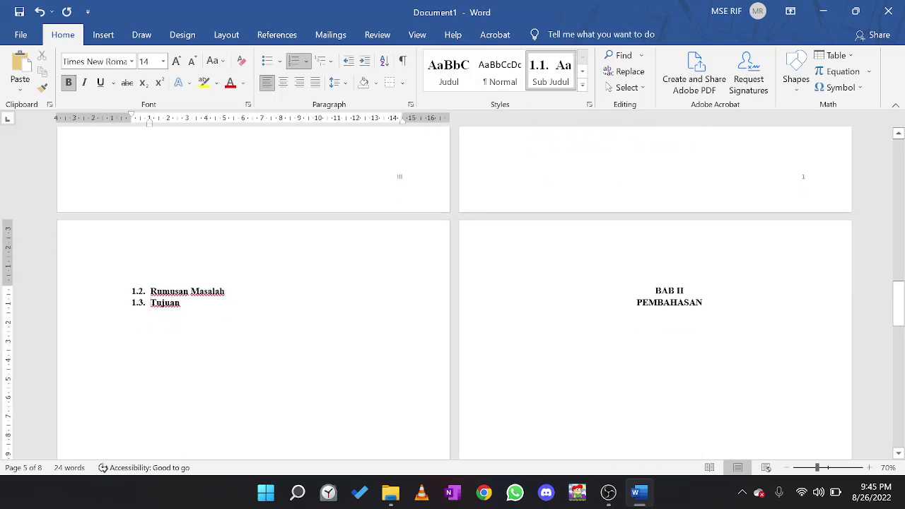
Insert unnumbered blank lines between the Rumusan Masalah and Tujuan subheadings.
key("Return")
key("Return")
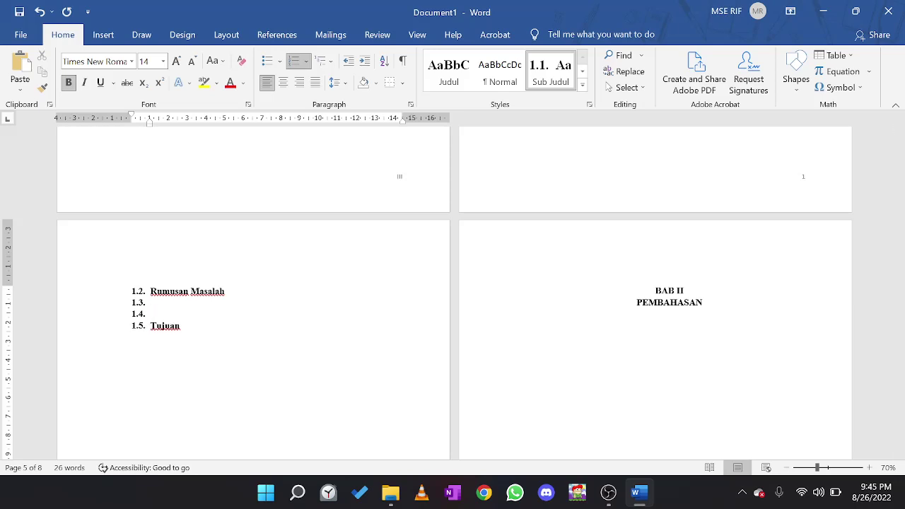
key("BackSpace")
key("Up")
key("BackSpace")
key("Return")
key("Return")
key("Return")
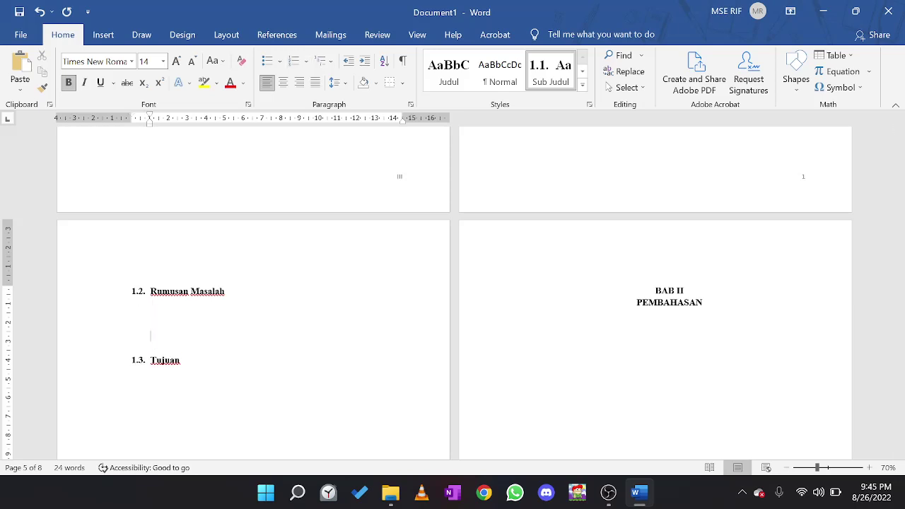
key("Return")
key("Return")
key("BackSpace")
key("BackSpace")
key("BackSpace")
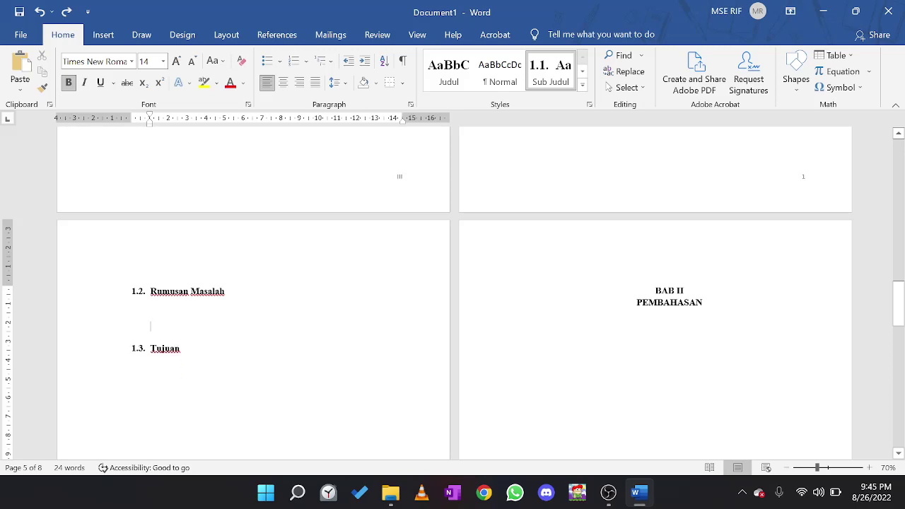
key("BackSpace")
Apply the Normal style to the blank lines below the Rumusan Masalah subheading.
key("Down")
key("shift+Up")
key("shift+Up")
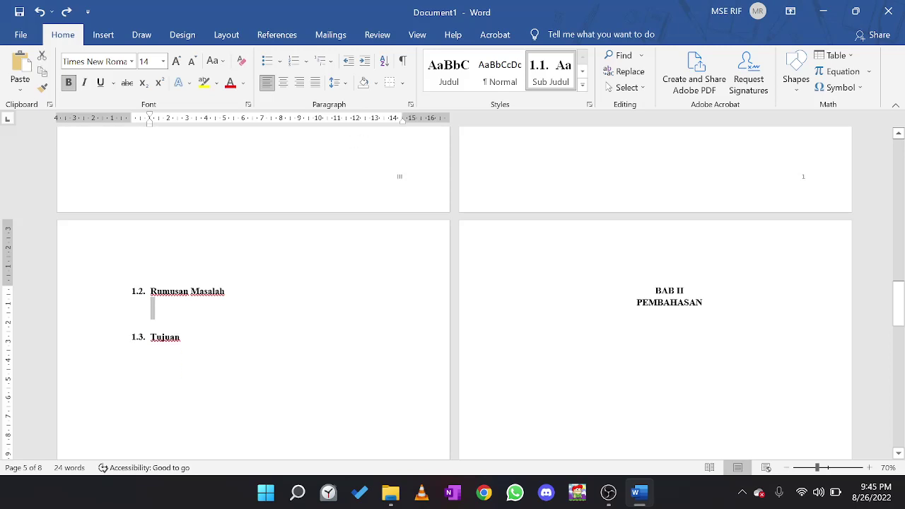
left_click(500, 70)
key("ctrl+z")
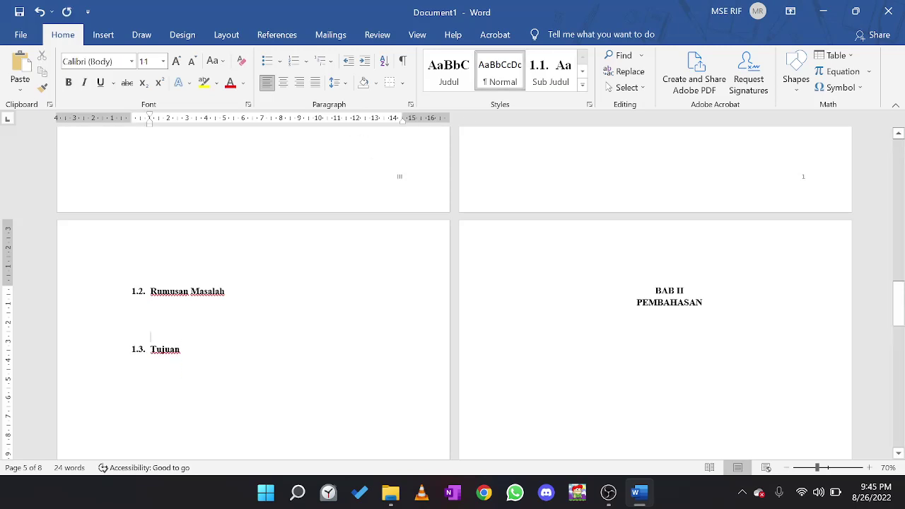
Try deleting the break below the BAB II PEMBAHASAN heading and undo the deletion.
scroll(453, 290, "down", 2)
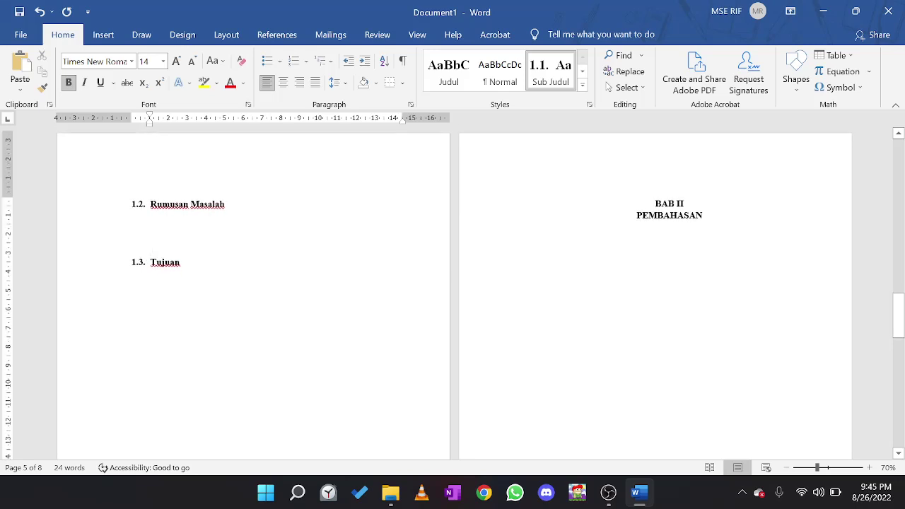
scroll(163, 251, "up", 4)
scroll(164, 251, "up", 4)
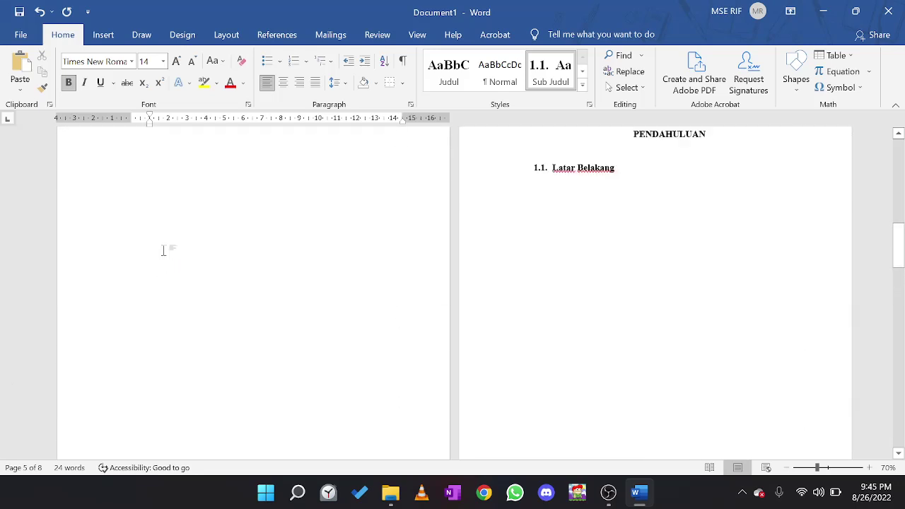
scroll(483, 256, "up", 4)
scroll(484, 255, "down", 10)
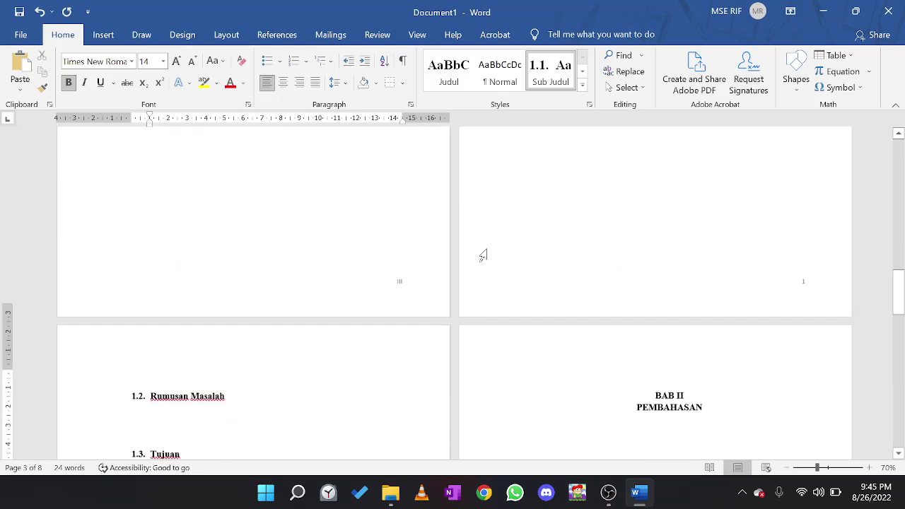
left_click(645, 209)
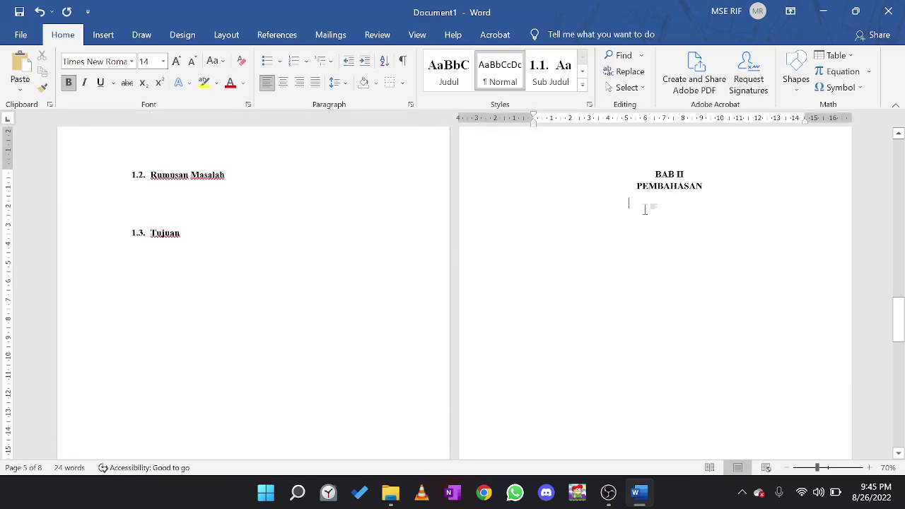
key("Delete")
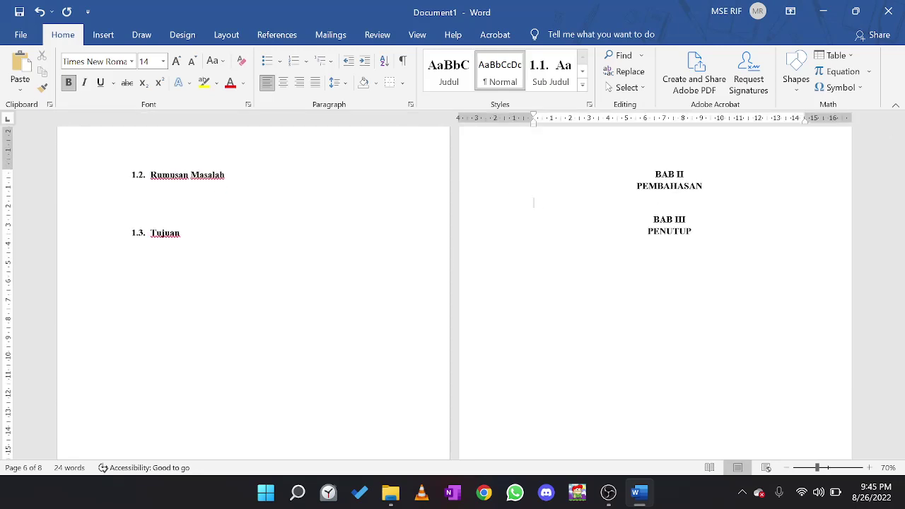
key("ctrl+z")
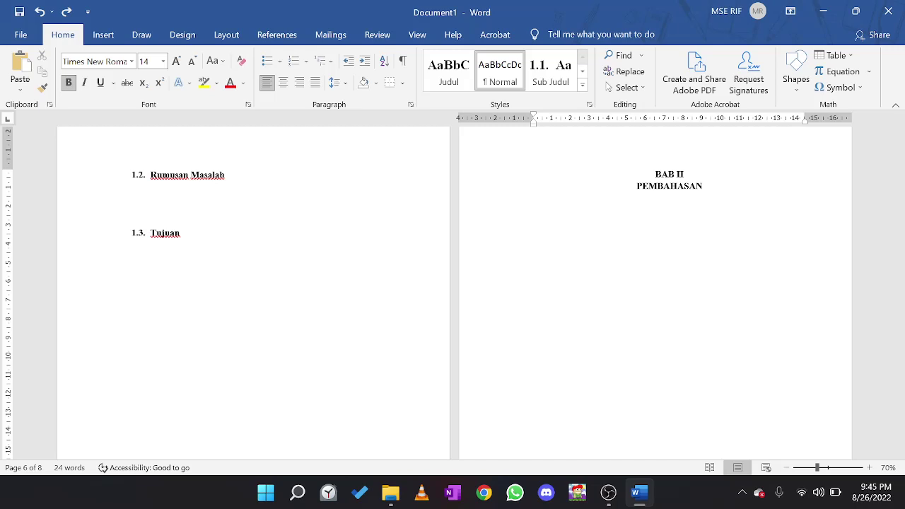
Apply the Sub Judul style to the empty line below BAB II PEMBAHASAN and remove its automatic number.
left_click(557, 82)
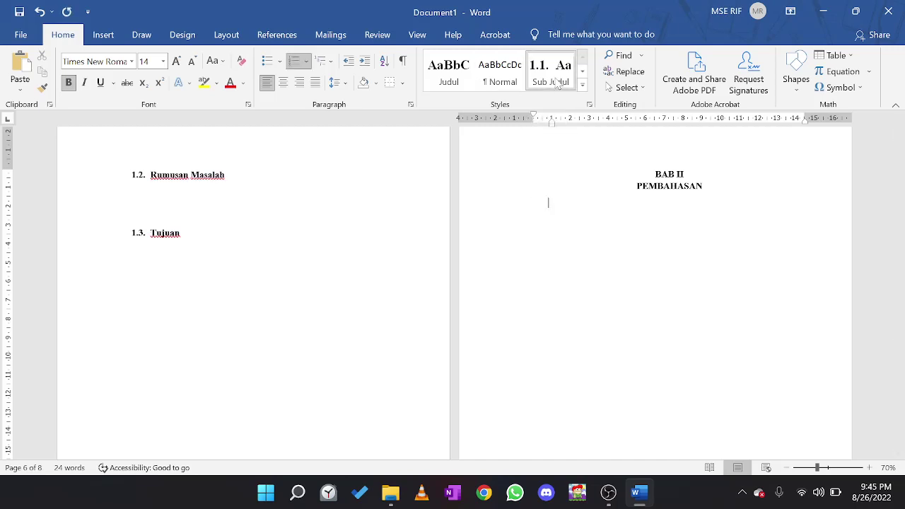
type("s")
key("BackSpace")
key("BackSpace")
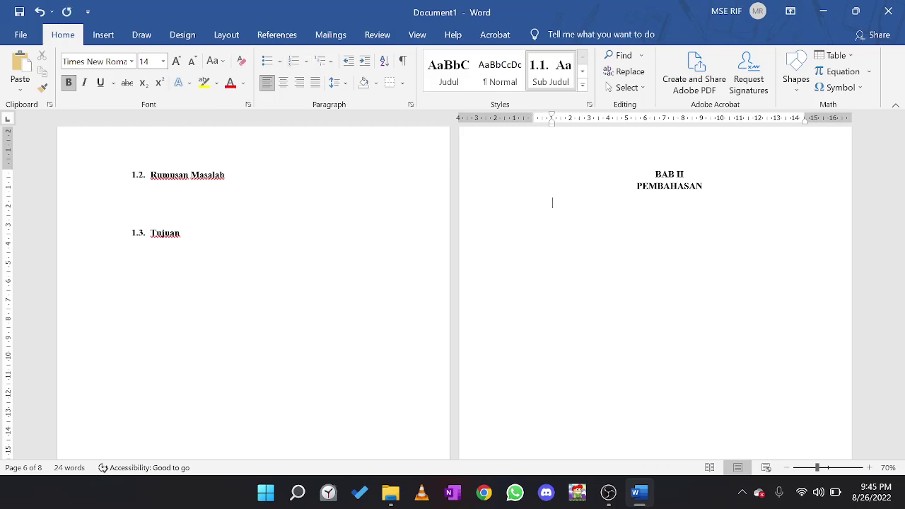
key("BackSpace")
Define a new number format 2.1. for the empty line below BAB II PEMBAHASAN.
left_click(306, 63)
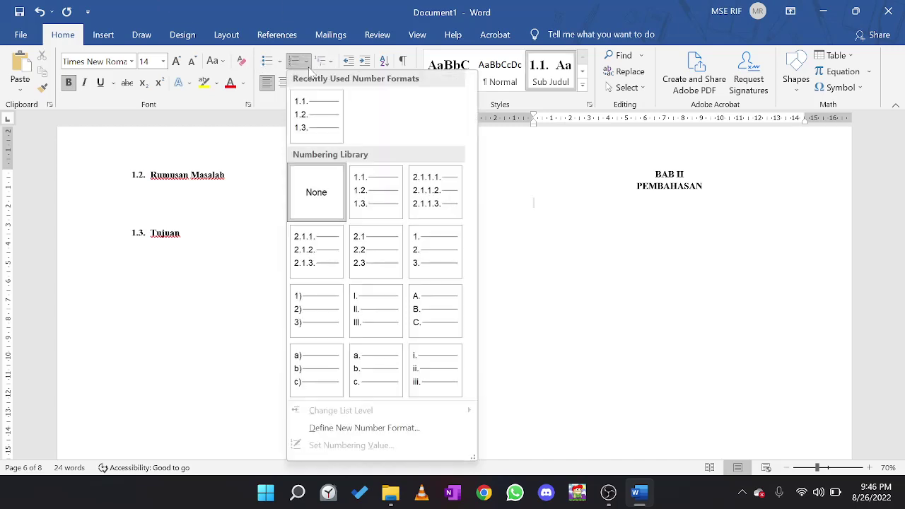
left_click(375, 428)
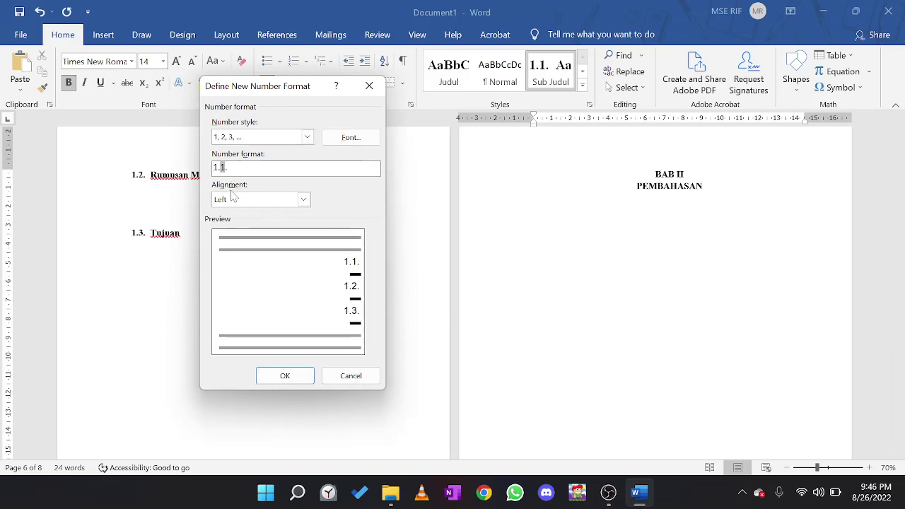
key("BackSpace")
type("2")
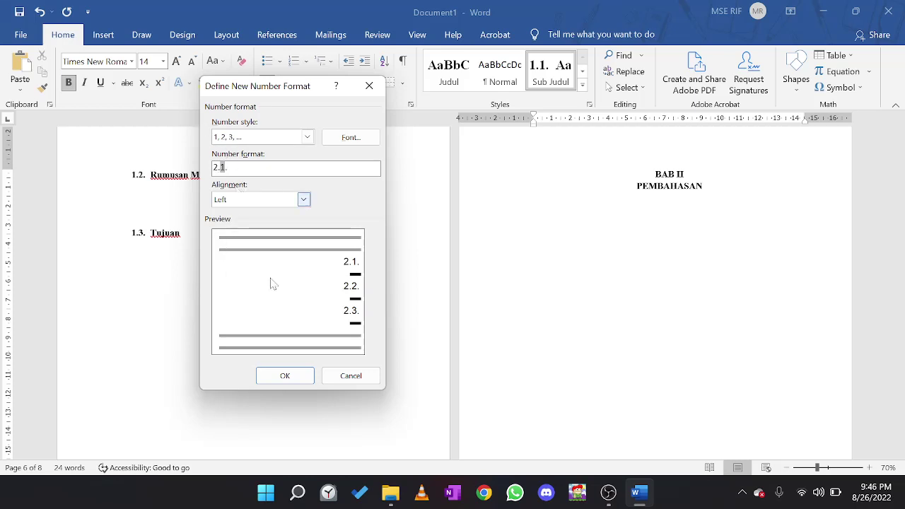
left_click(288, 375)
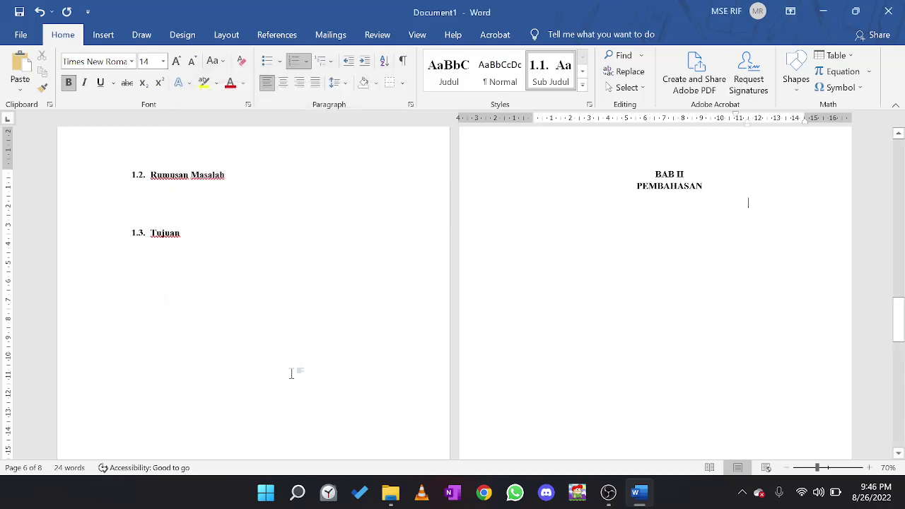
Enter the numbered subheading Pembahasan I, with its number at the left margin and a hanging indent of about 1 cm.
type("a")
key("BackSpace")
type("Pe")
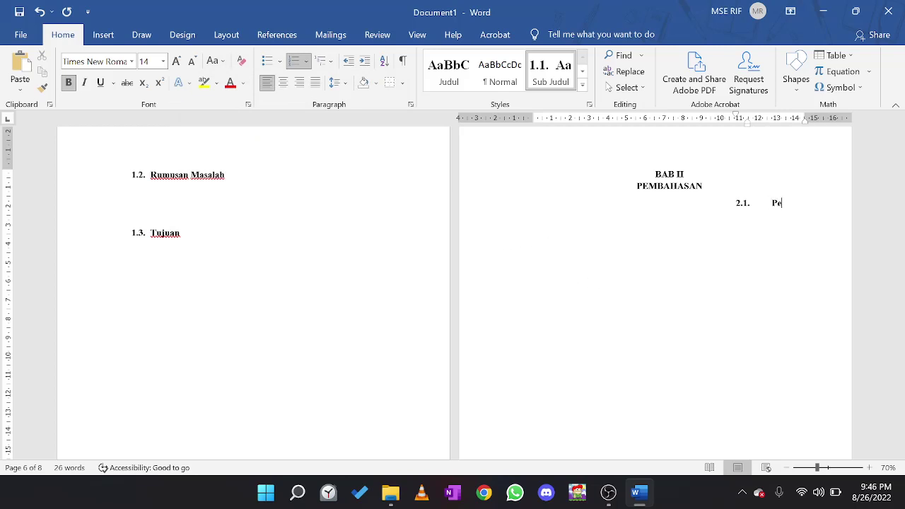
type("mbahasan I")
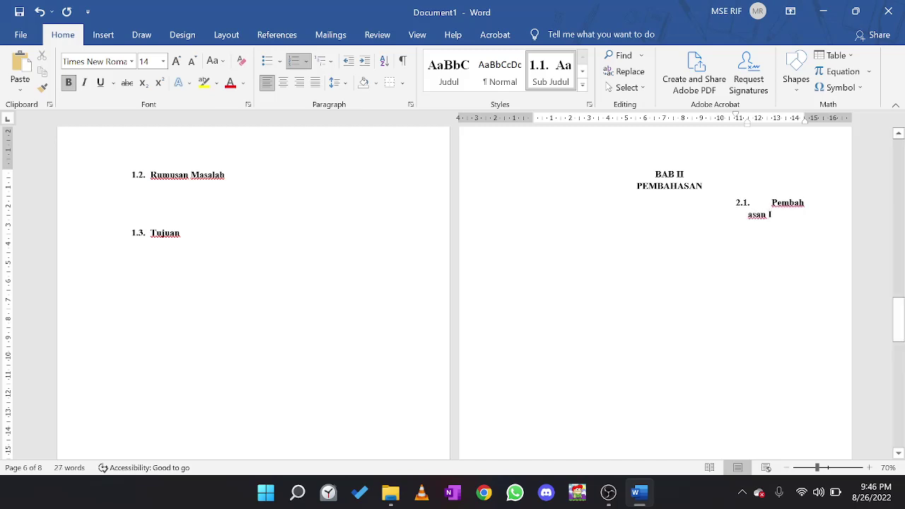
mouse_move(747, 122)
left_mouse_down()
mouse_move(537, 142)
mouse_move(549, 142)
mouse_move(535, 119)
left_mouse_up()
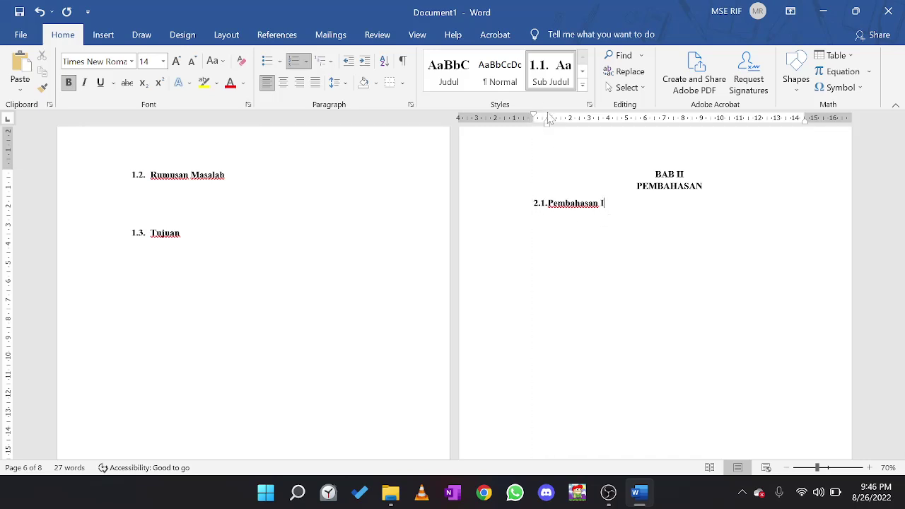
left_click_drag(548, 121, 553, 120)
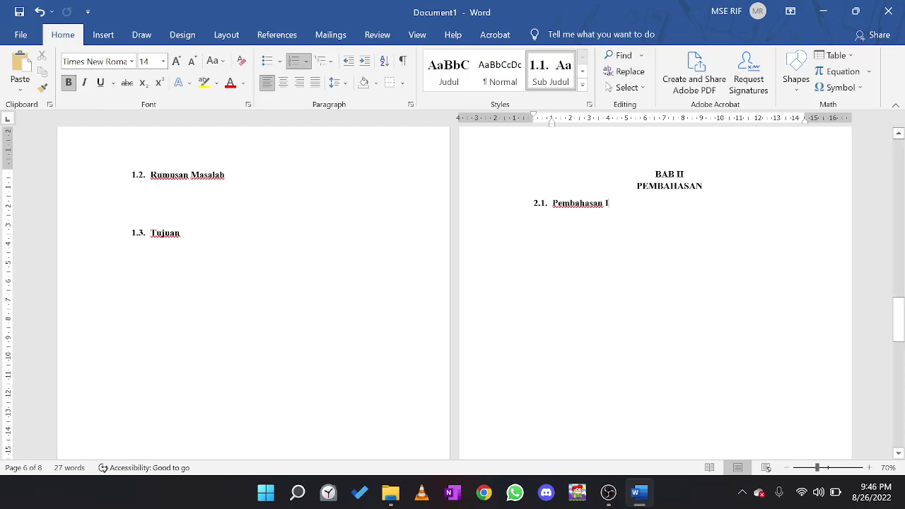
Add the numbered subheadings Pembahasan II and Pembahasan III below Pembahasan I.
key("Return")
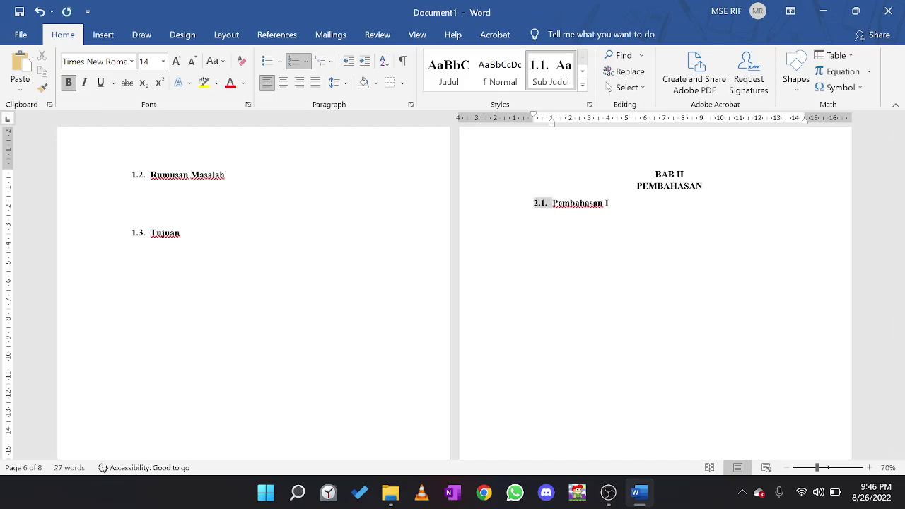
key("End")
type("mbahasan")
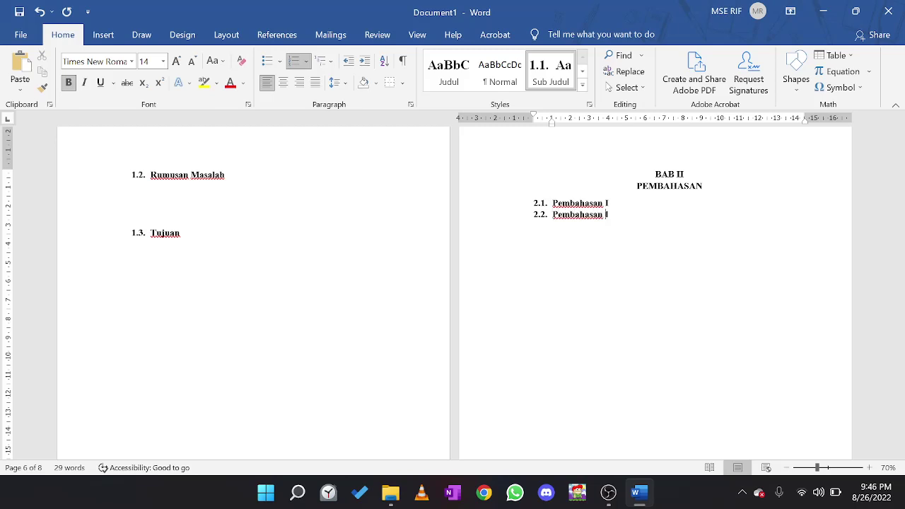
key("Return")
type("Pembahasan III")
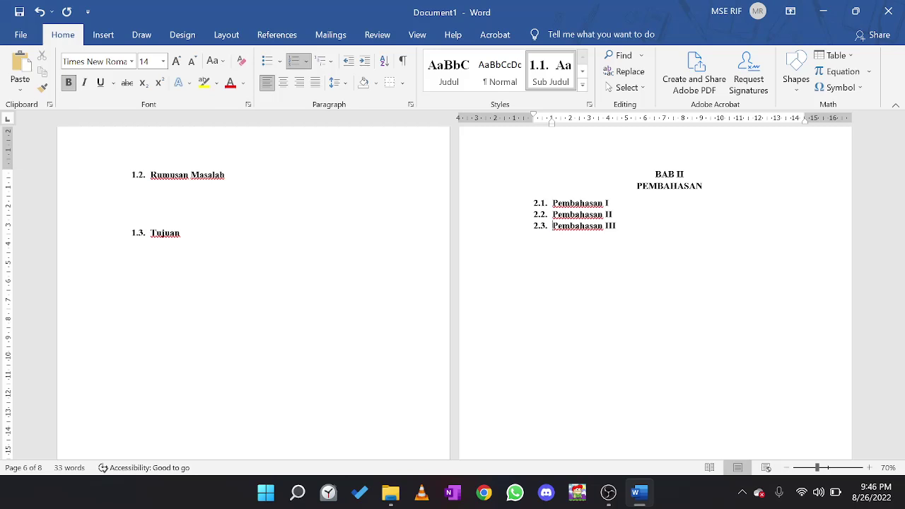
Insert a page break before the Pembahasan III subheading so that it starts a new page.
scroll(452, 290, "down", 2)
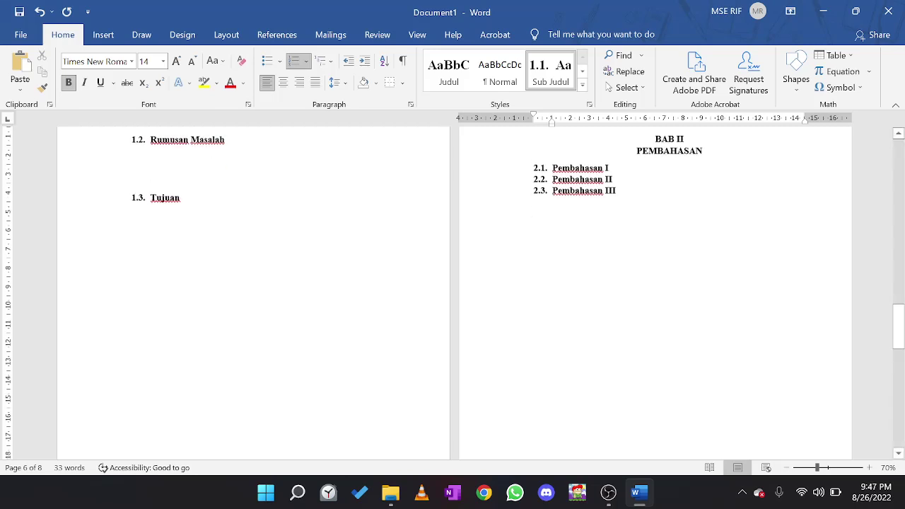
scroll(452, 290, "up", 3)
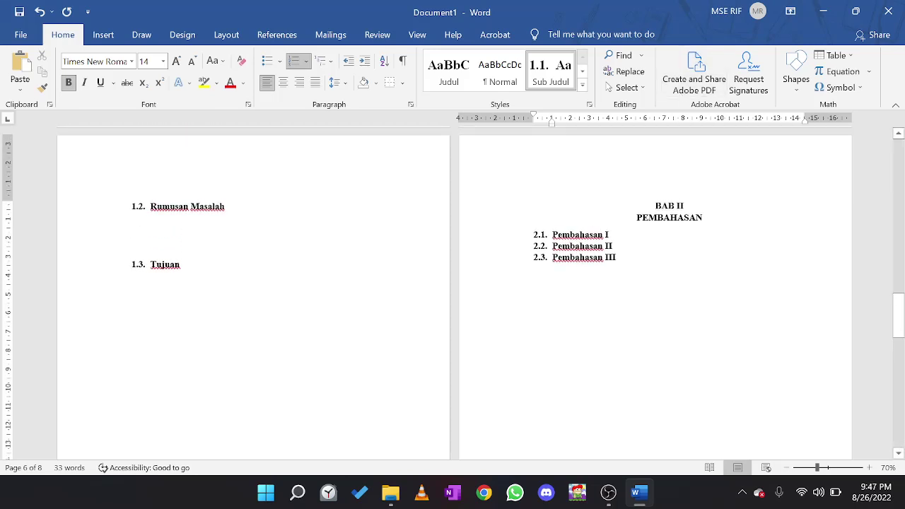
key("ctrl+Return")
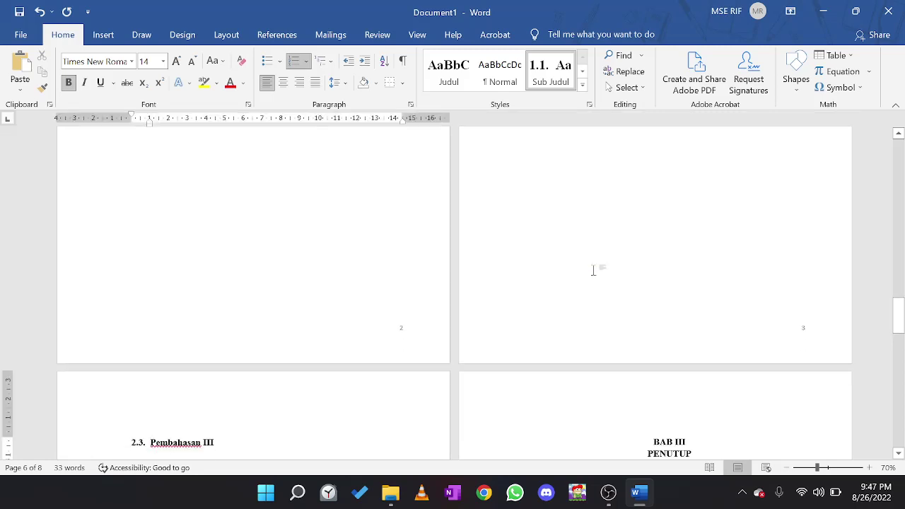
scroll(304, 171, "down", 3)
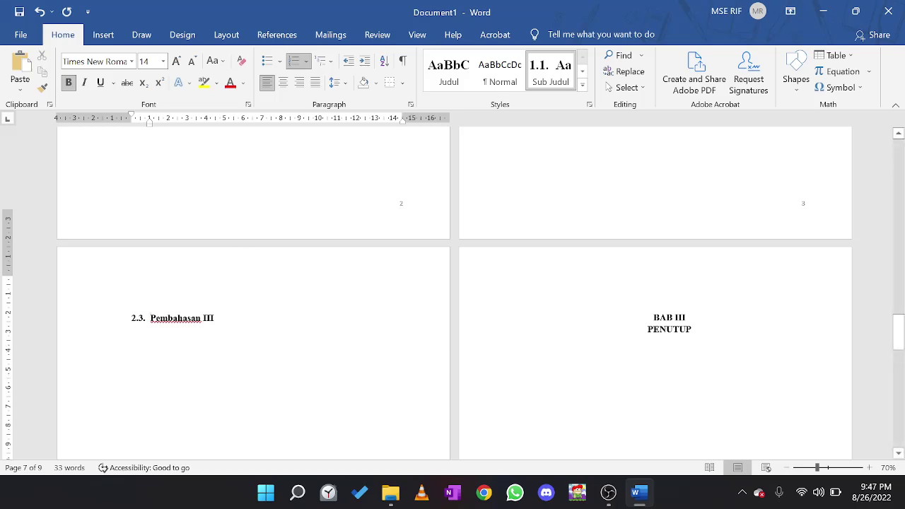
Apply the Sub Judul style to the empty line below BAB III PENUTUP and remove the line's automatic number.
scroll(453, 293, "down", 3)
left_click(628, 256)
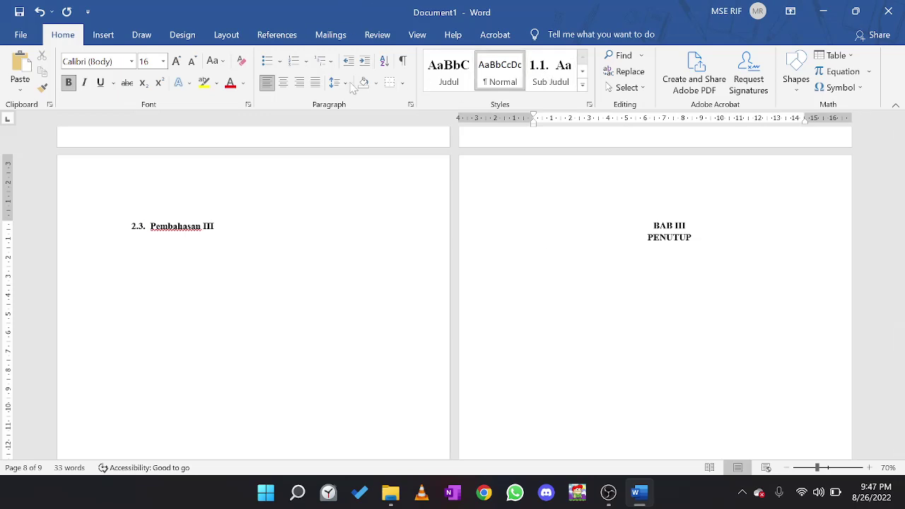
left_click(564, 88)
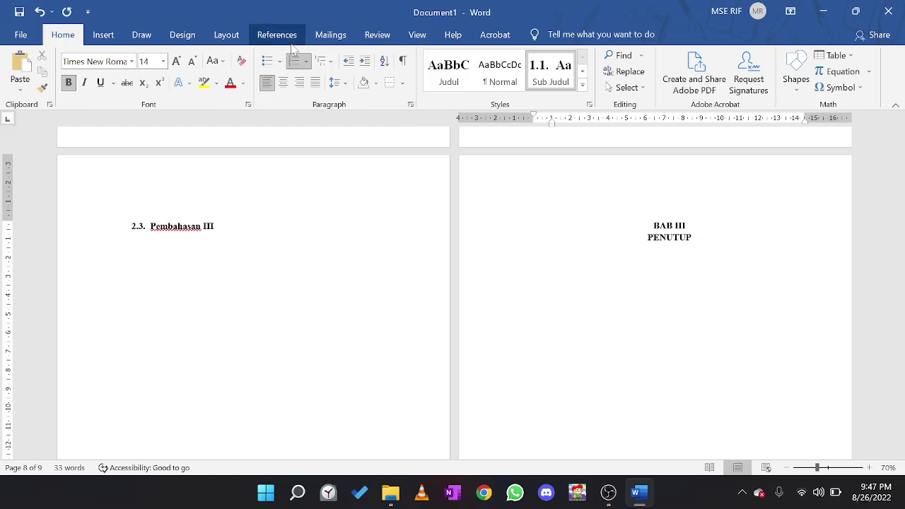
left_click(307, 61)
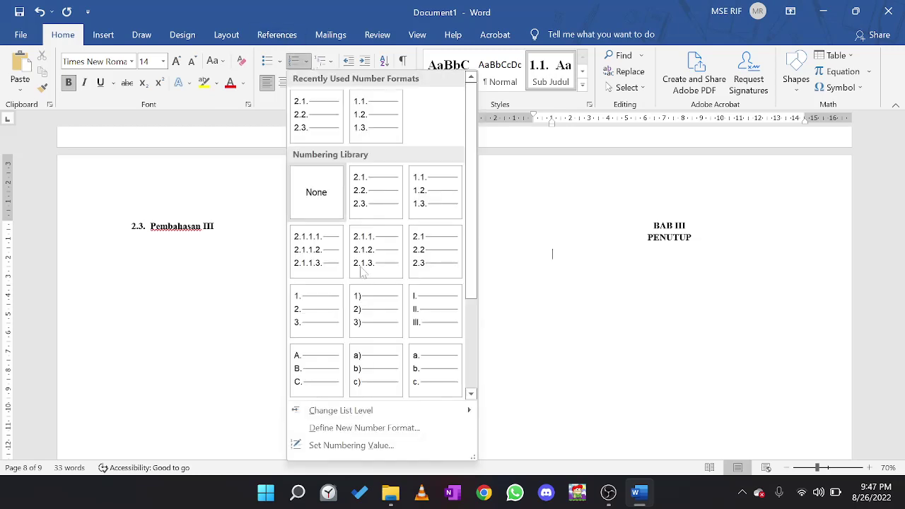
left_click(390, 429)
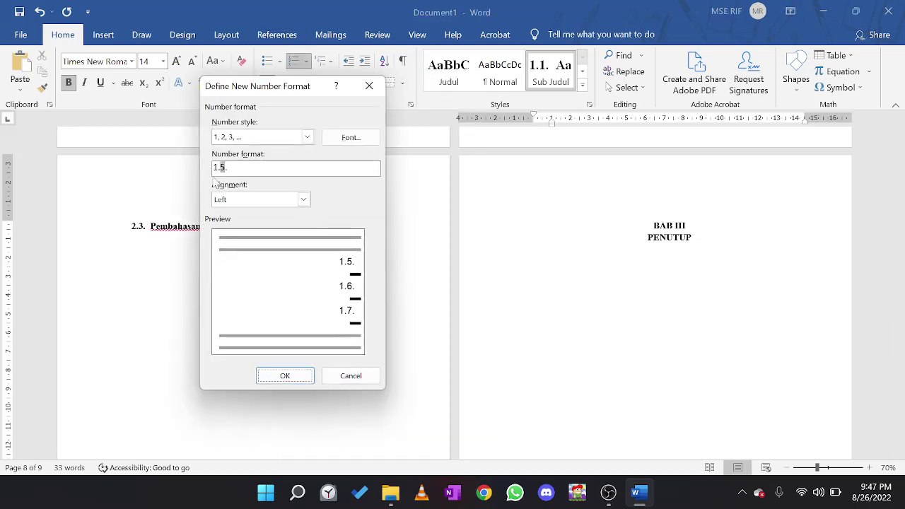
left_click(369, 85)
type("a")
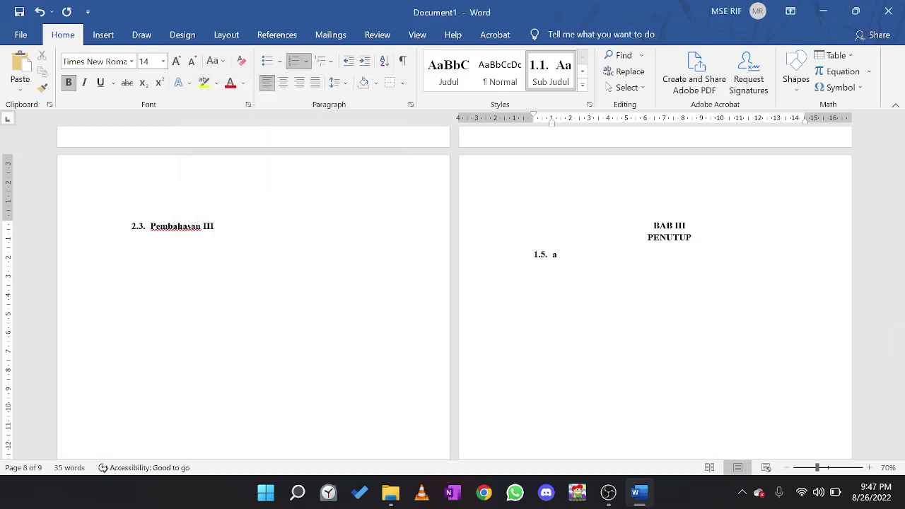
key("BackSpace")
key("BackSpace")
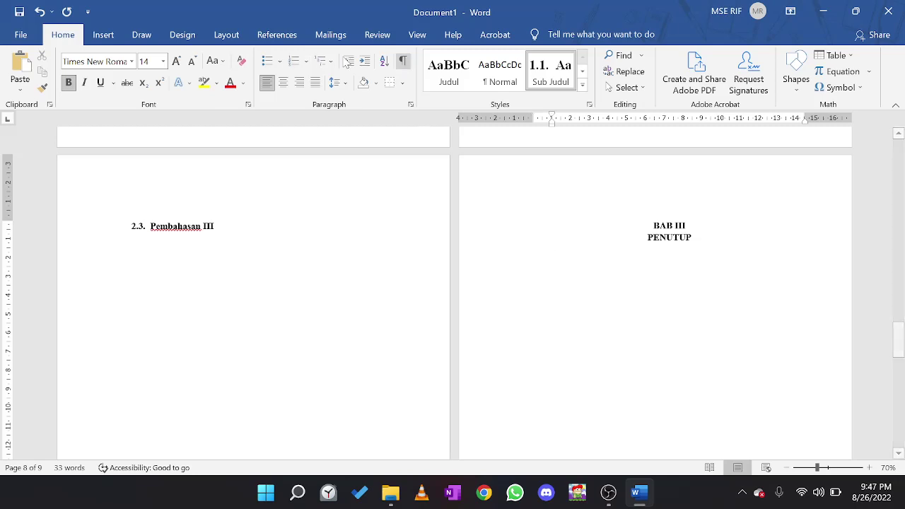
left_click(307, 62)
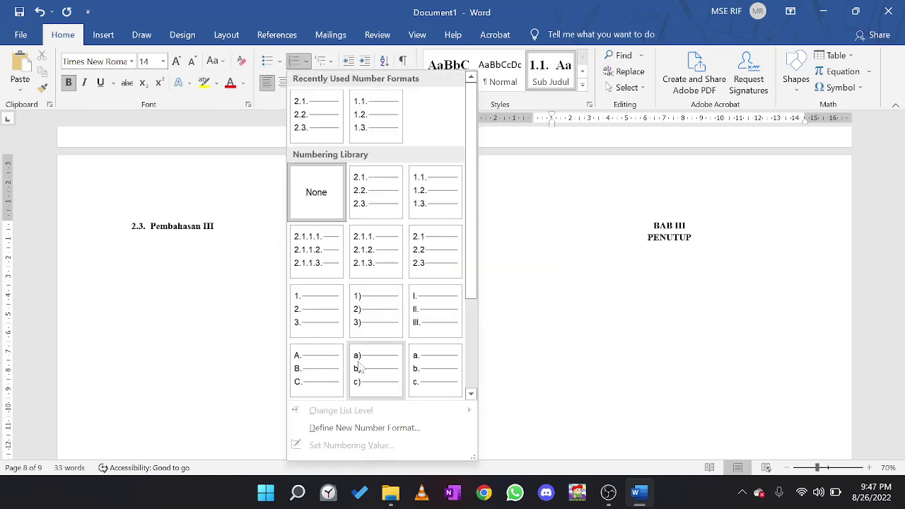
left_click(364, 428)
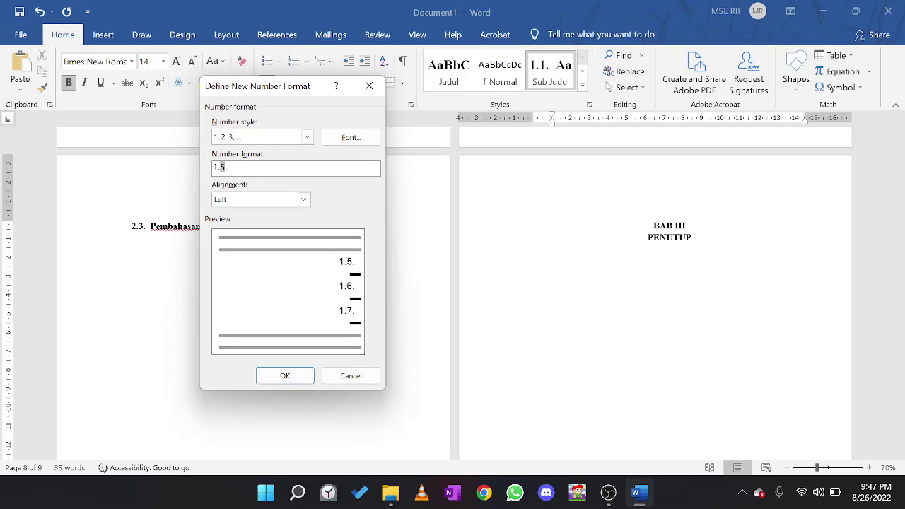
left_click(370, 85)
left_click(556, 254)
type("ad")
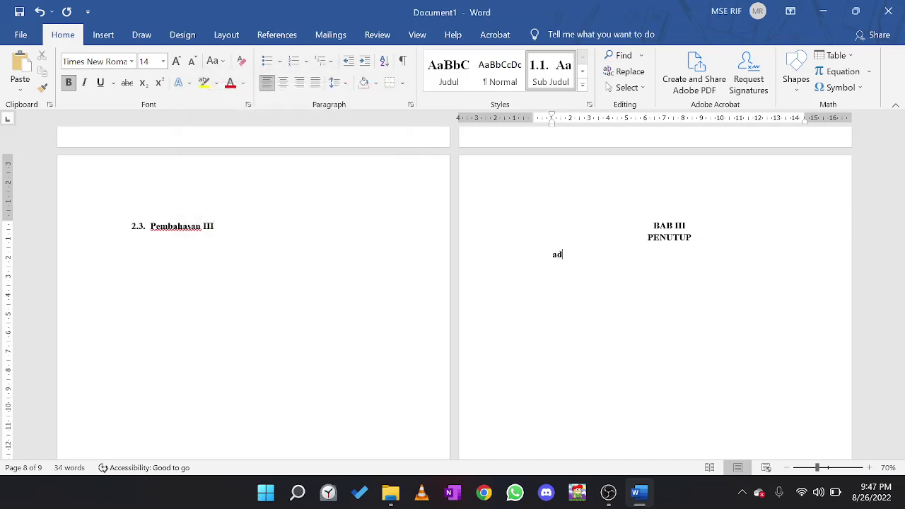
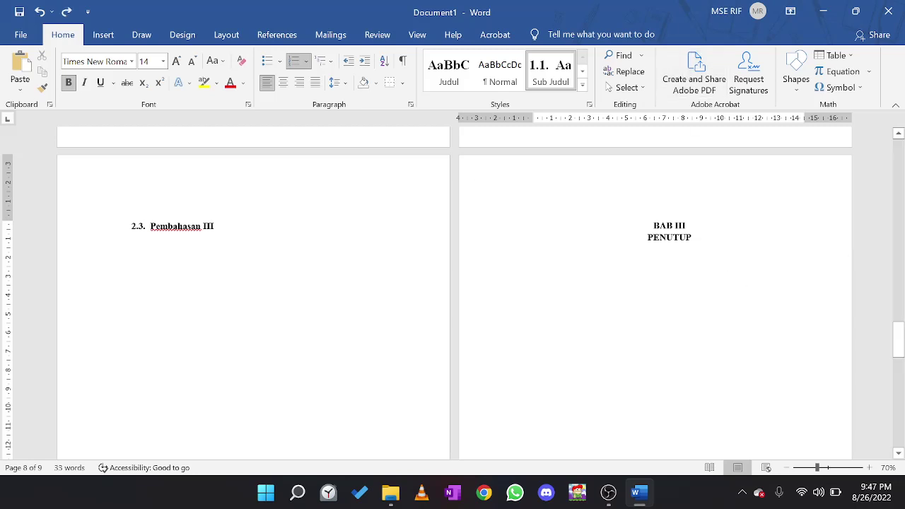
Remove the automatic number from the empty Sub Judul line below PENUTUP.
left_click(666, 226)
key("Down")
key("BackSpace")
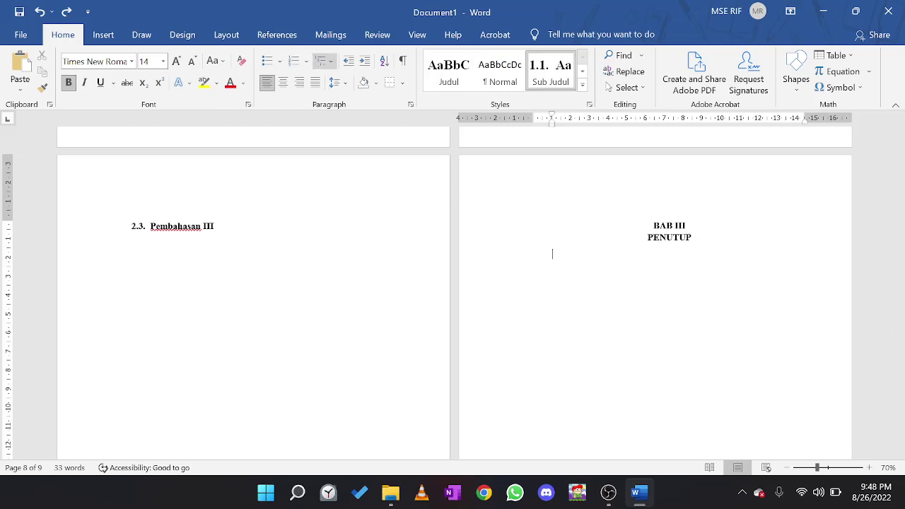
type("3")
key("BackSpace")
Try to define a new number format starting with 3. and using the 1, 2, 3 number style for the line below PENUTUP.
left_click(305, 61)
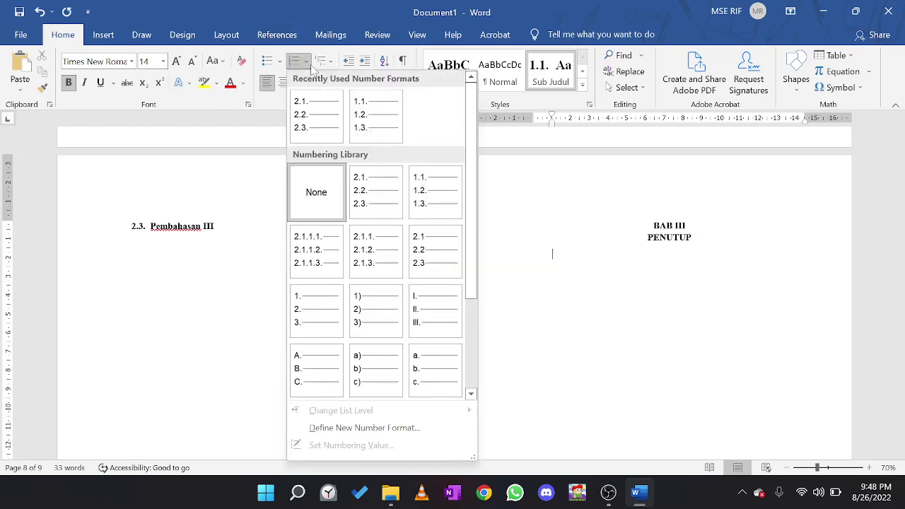
left_click(388, 430)
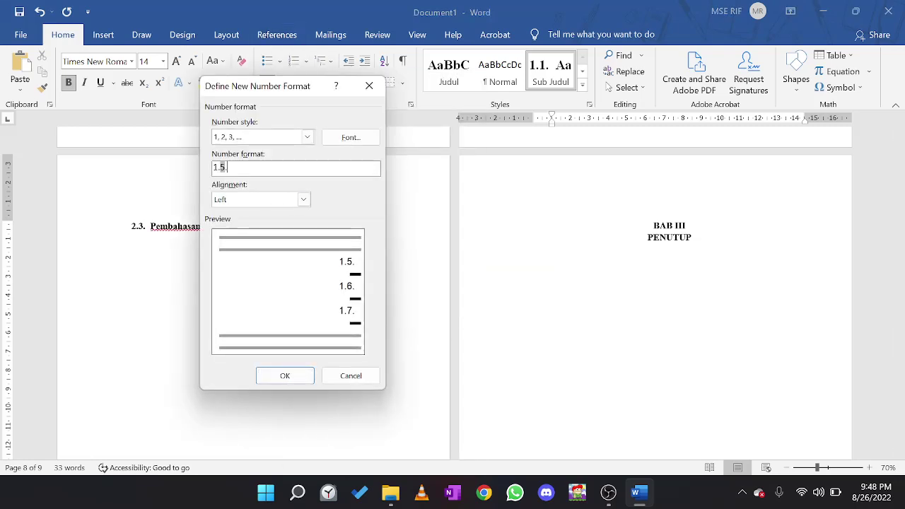
key("BackSpace")
key("BackSpace")
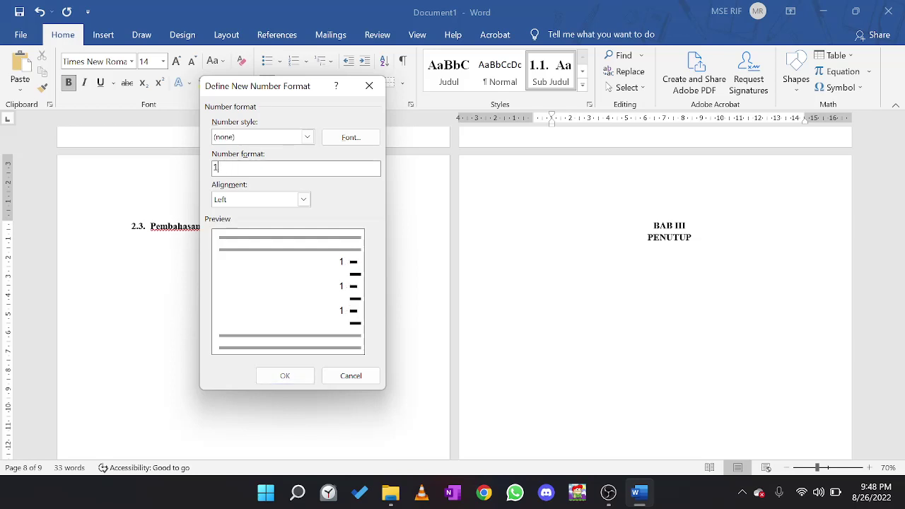
key("BackSpace")
type("3.")
left_click(307, 137)
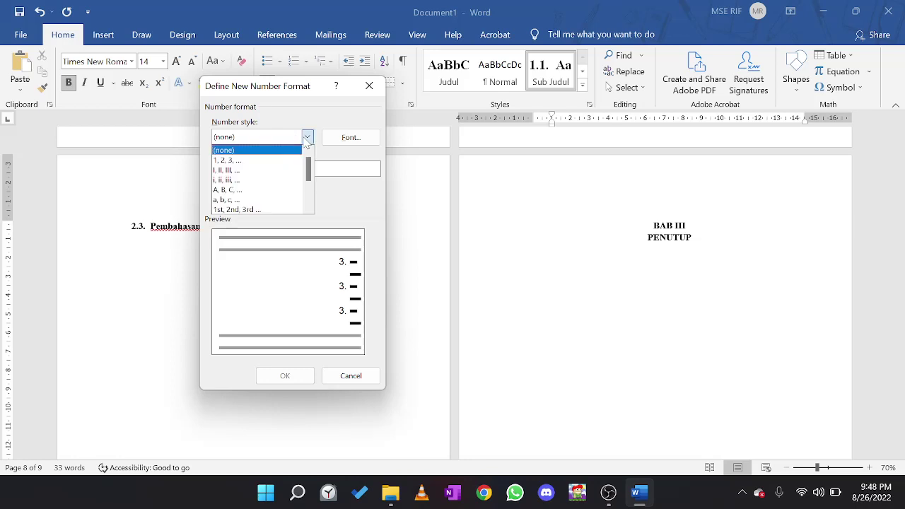
left_click(283, 160)
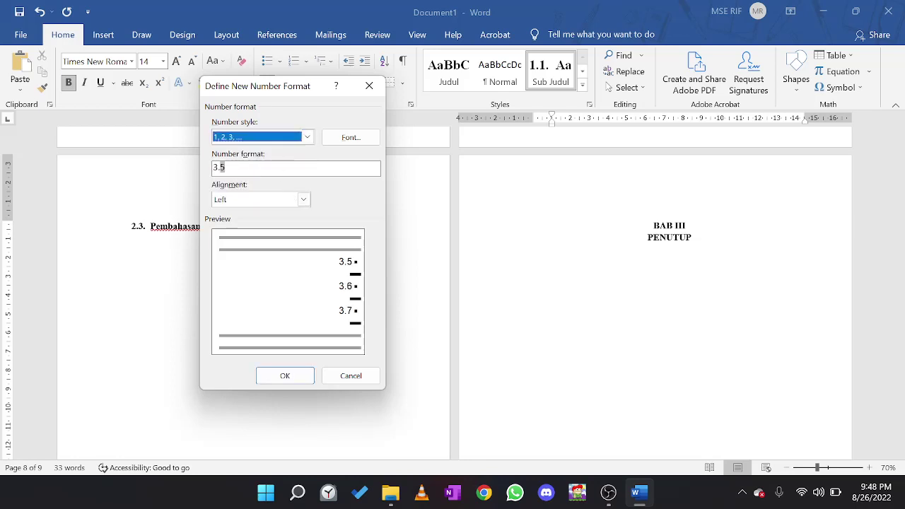
left_click(240, 168)
type("1")
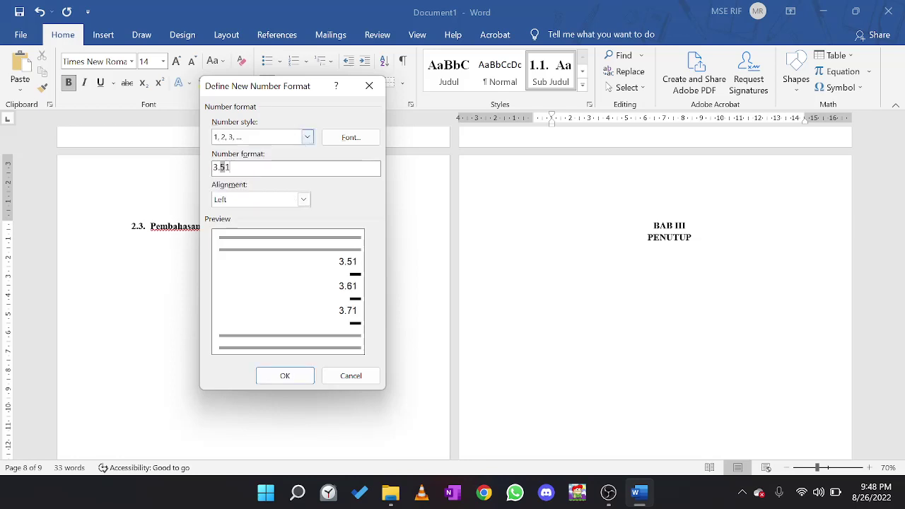
type("1")
key("BackSpace")
key("BackSpace")
key("BackSpace")
type("1")
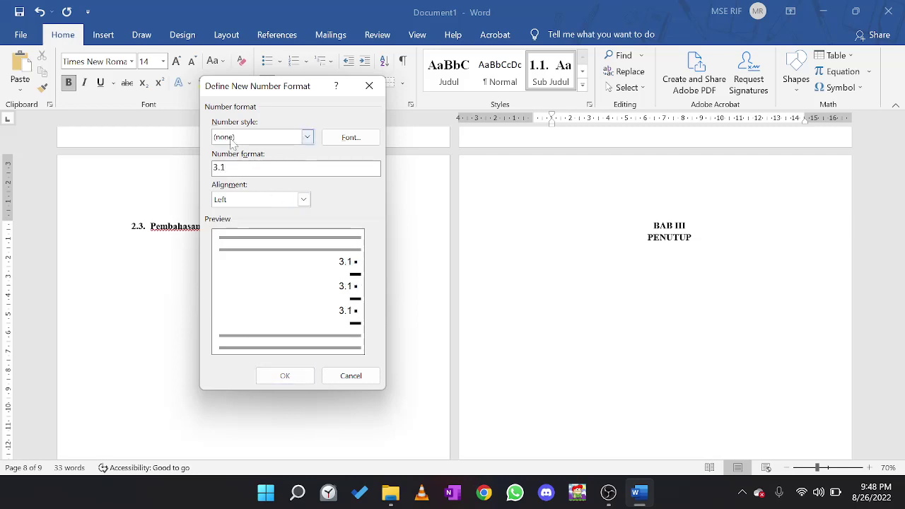
left_click(307, 137)
left_click(279, 160)
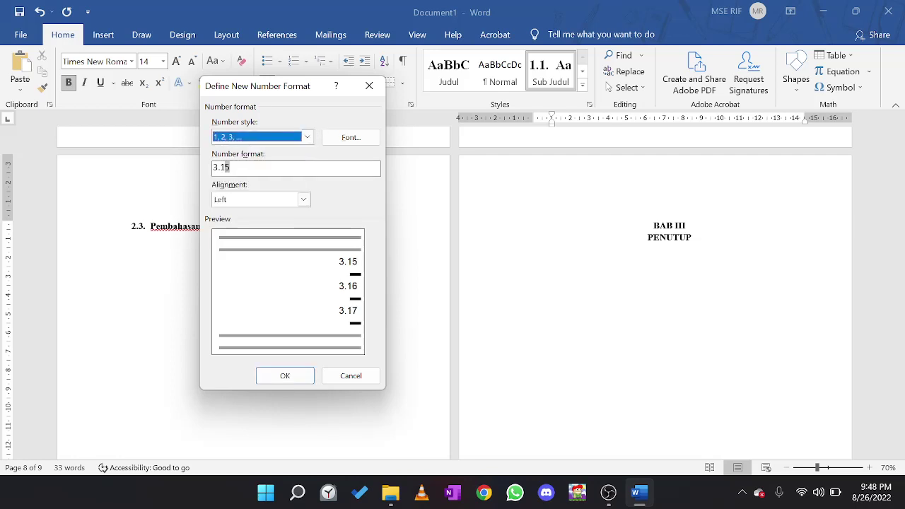
left_click(307, 136)
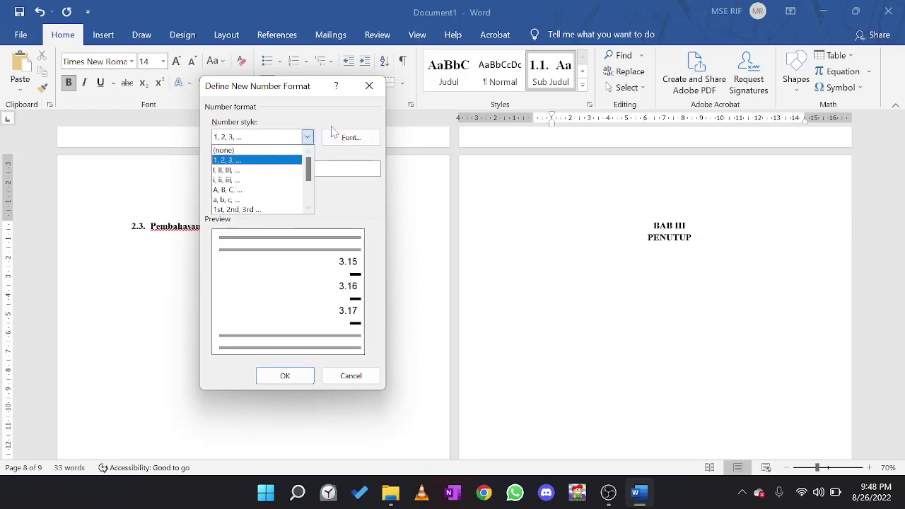
left_click(371, 88)
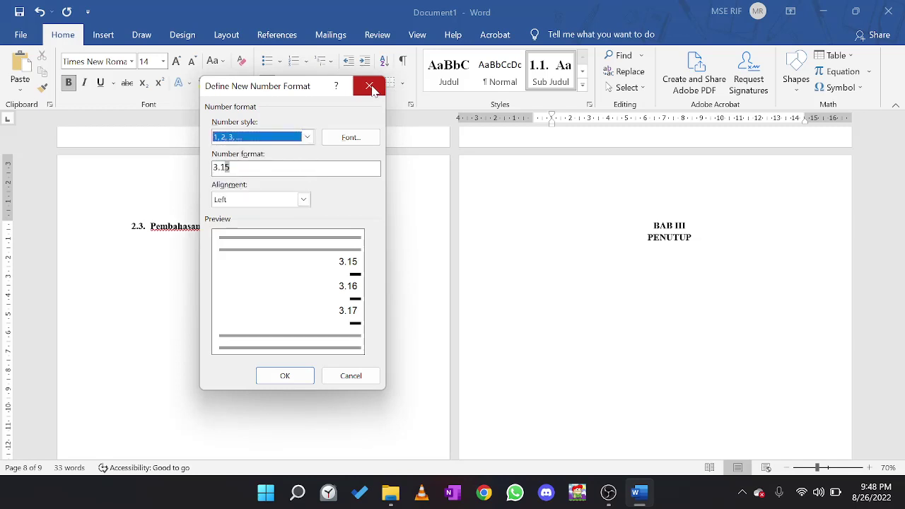
left_click(371, 87)
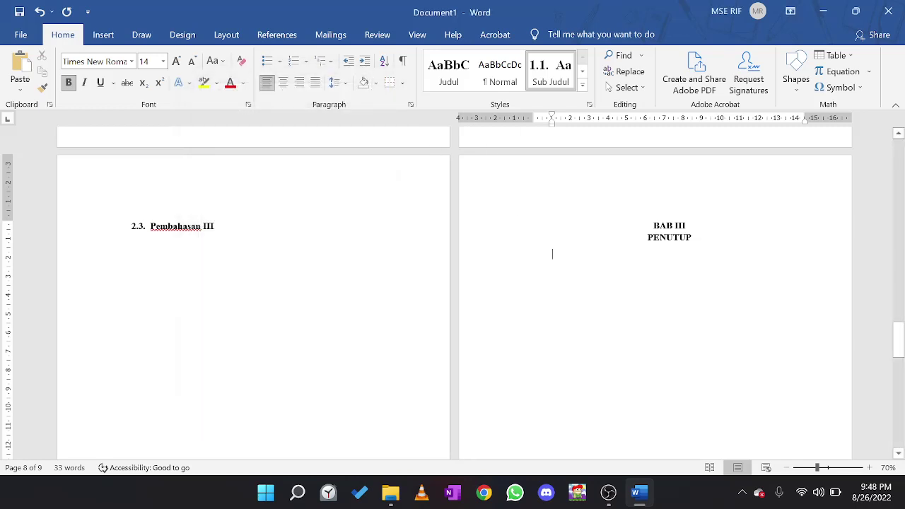
left_click(502, 75)
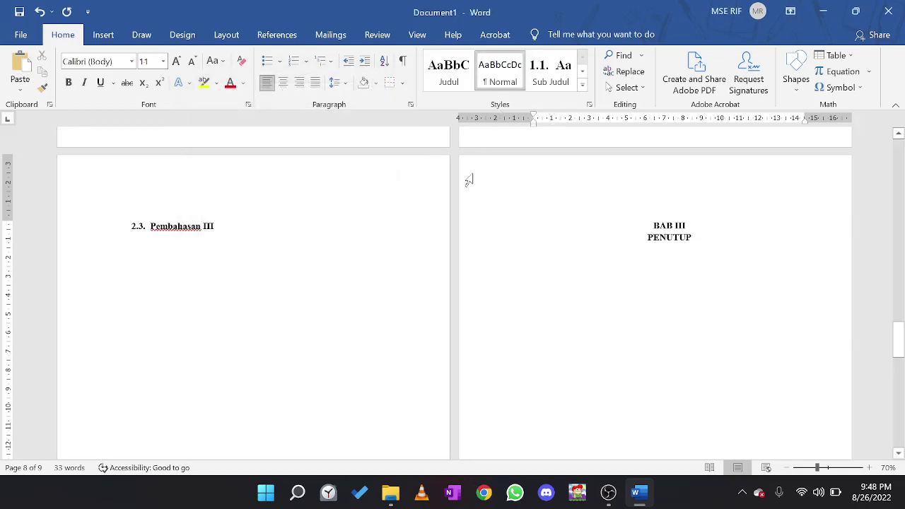
left_click(306, 61)
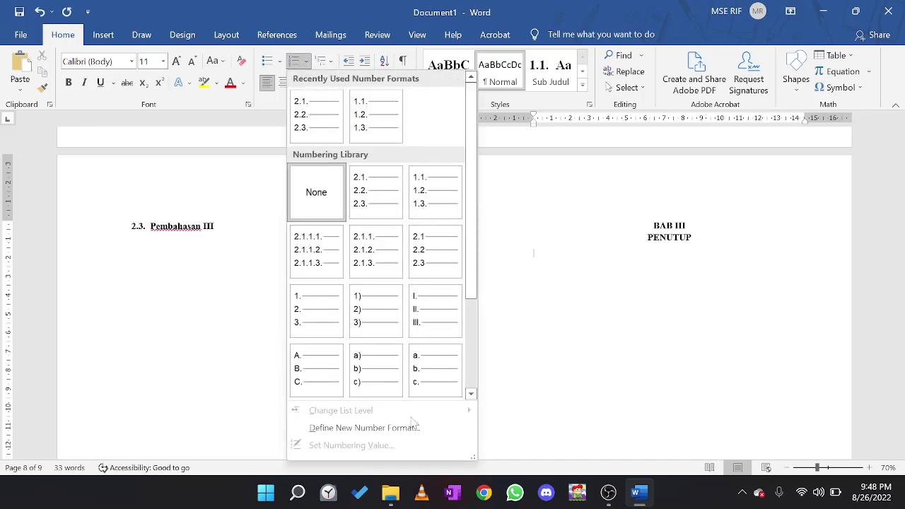
left_click(382, 428)
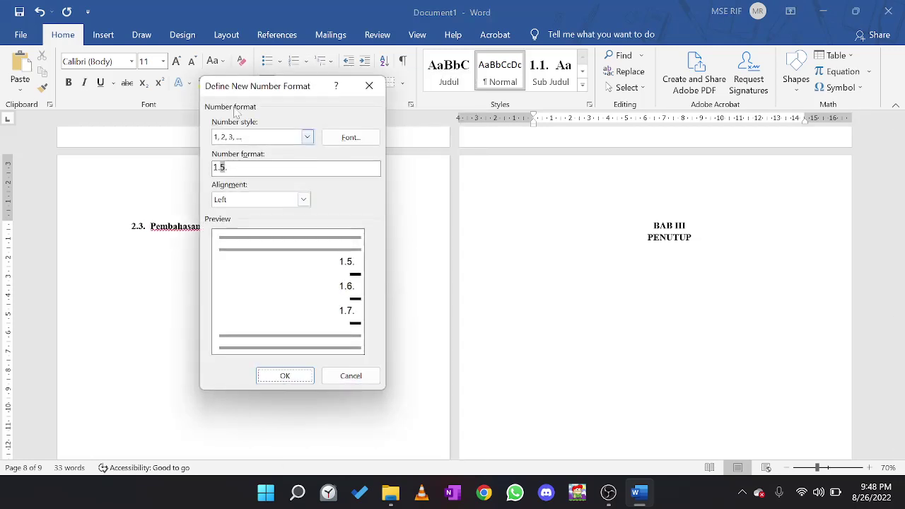
left_click(369, 87)
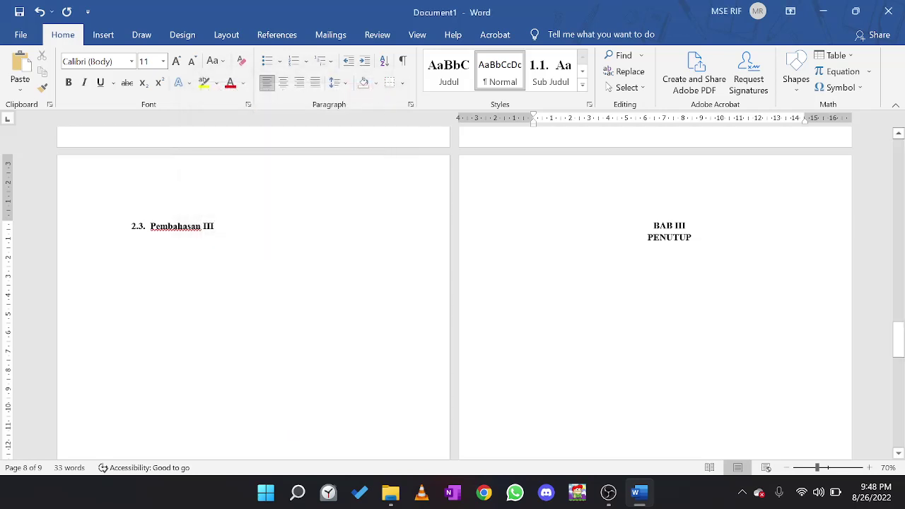
Enter the subheading Kesimpulan below BAB III PENUTUP in the Sub Judul style and align its indent with the left margin.
left_click(550, 70)
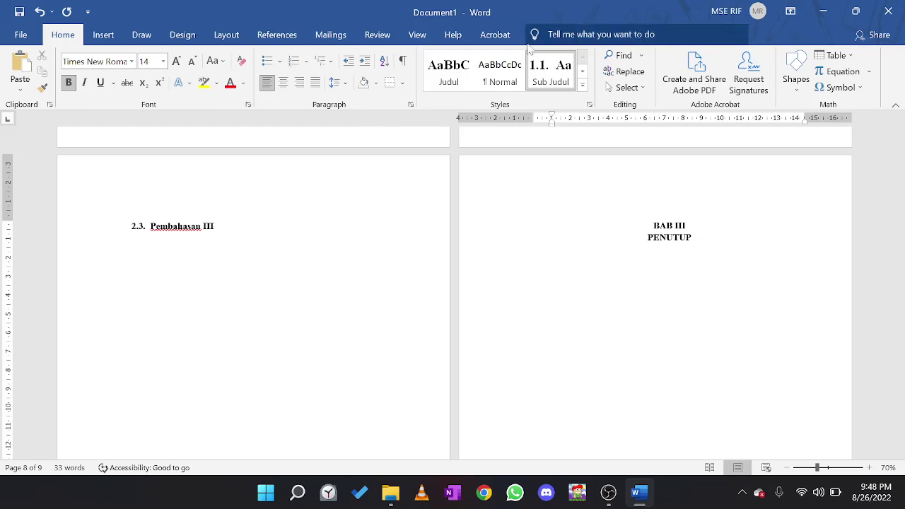
type("Kesimpulan")
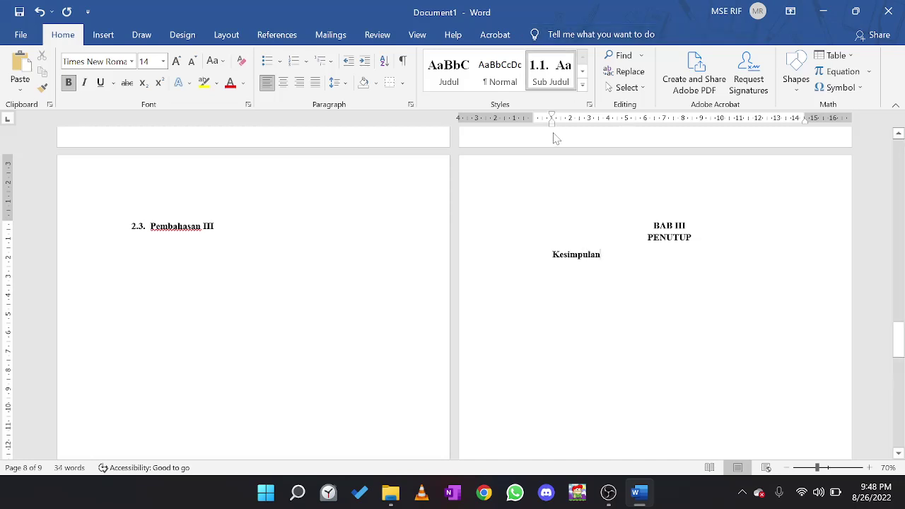
left_click_drag(553, 122, 535, 124)
Review the document's pages, checking the chapter titles, numbered subheadings and page numbers from DAFTAR PUSTAKA back to the front pages.
scroll(597, 271, "down", 8)
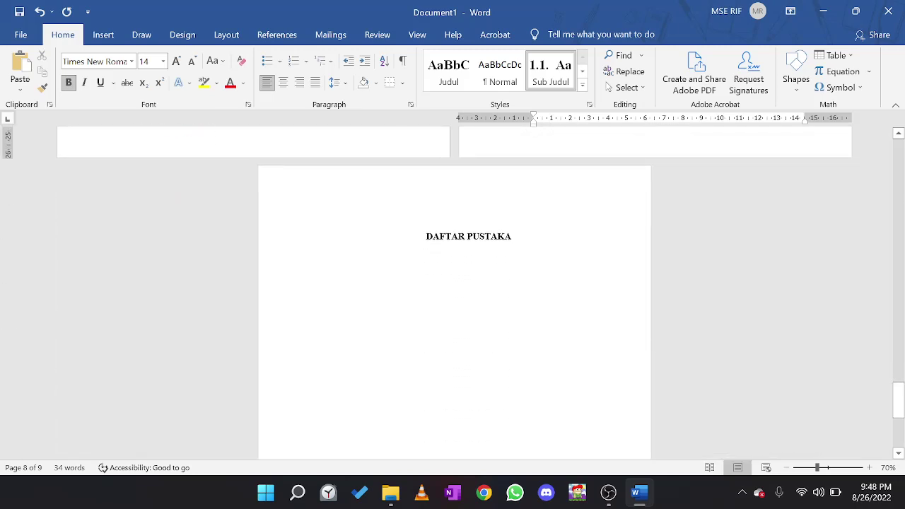
scroll(507, 213, "up", 5)
scroll(507, 213, "down", 3)
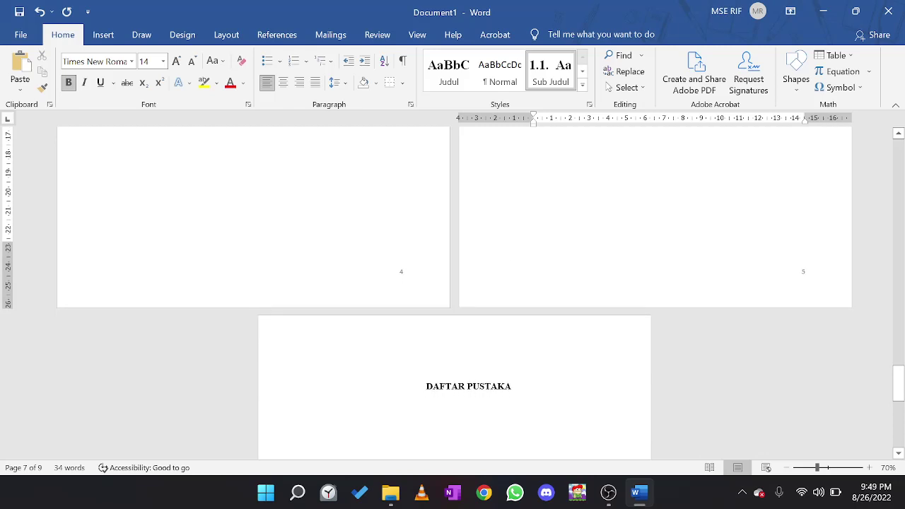
scroll(491, 382, "up", 15)
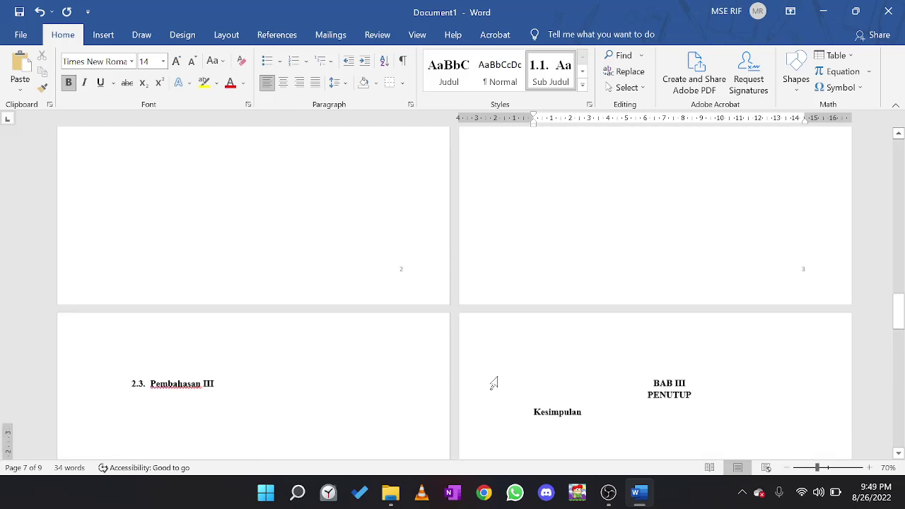
scroll(494, 383, "up", 3)
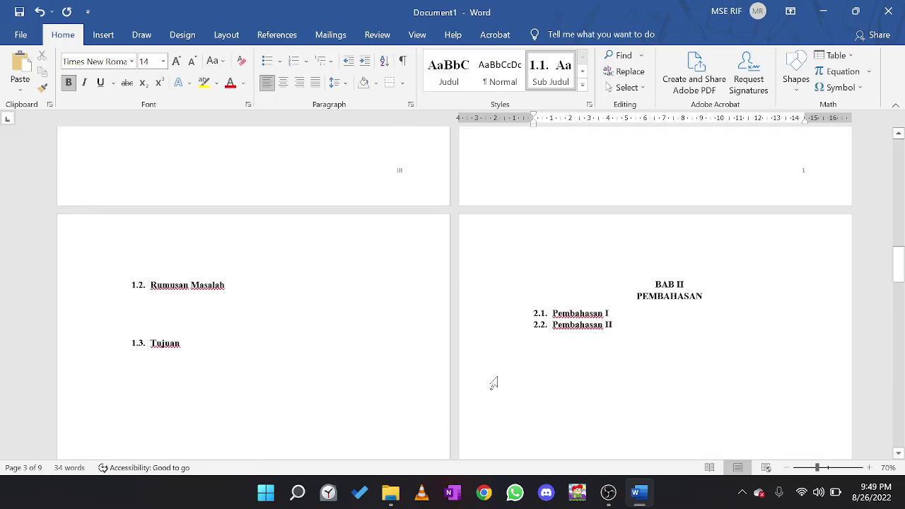
scroll(479, 453, "down", 1, "ctrl")
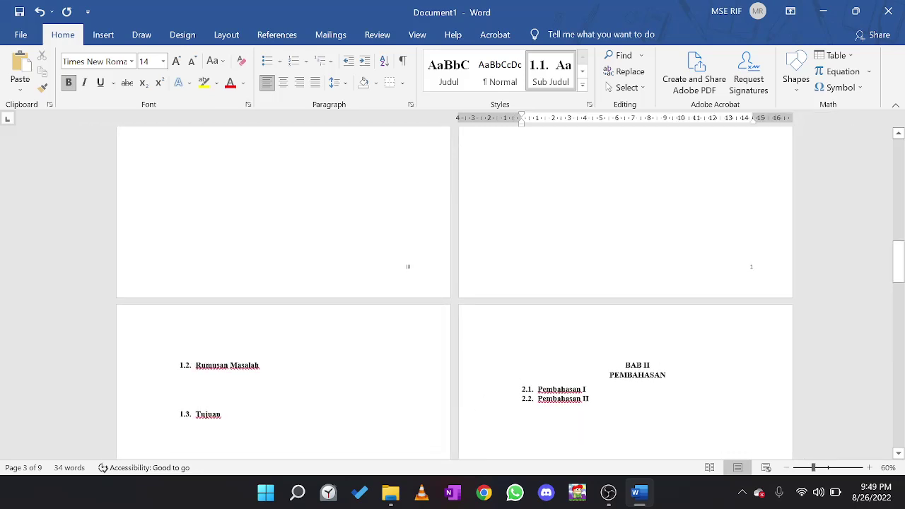
scroll(542, 398, "up", 6)
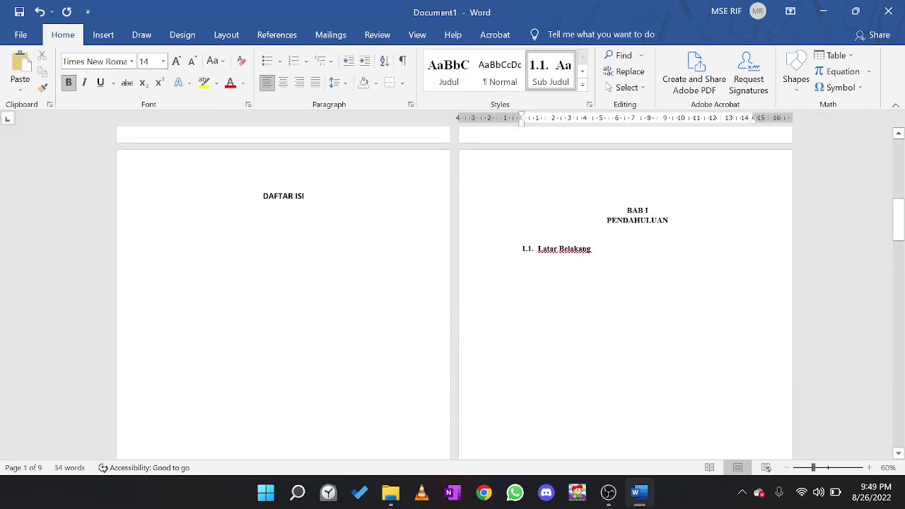
scroll(606, 241, "up", 8)
scroll(606, 241, "down", 5)
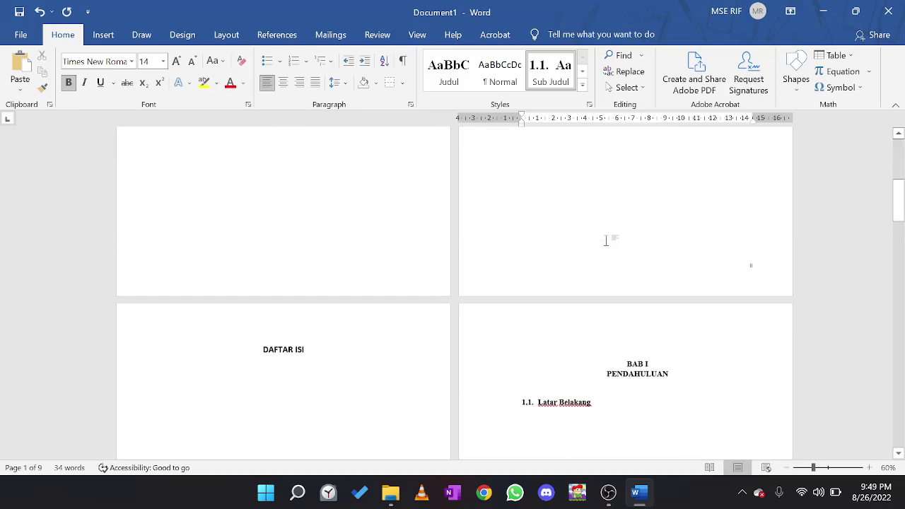
Add an empty line below the DAFTAR ISI title to hold the table of contents.
scroll(606, 241, "down", 2)
left_click(218, 304)
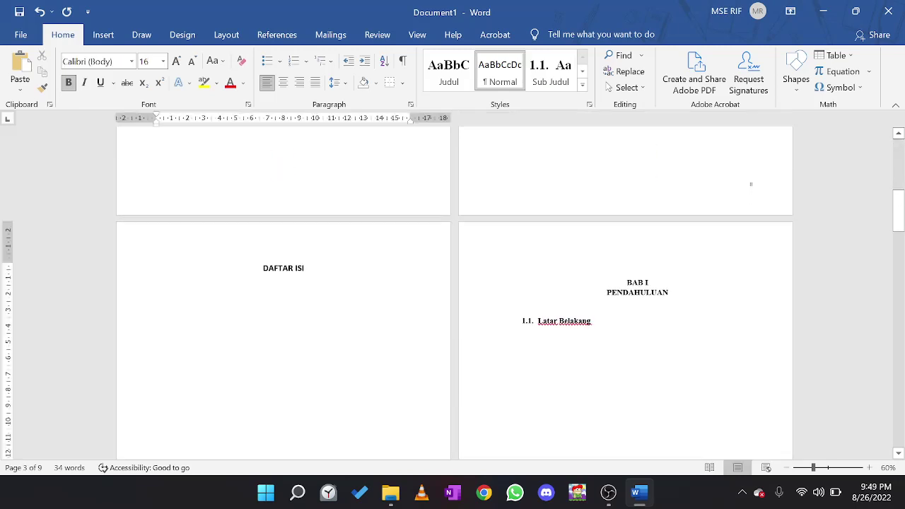
key("ctrl+z")
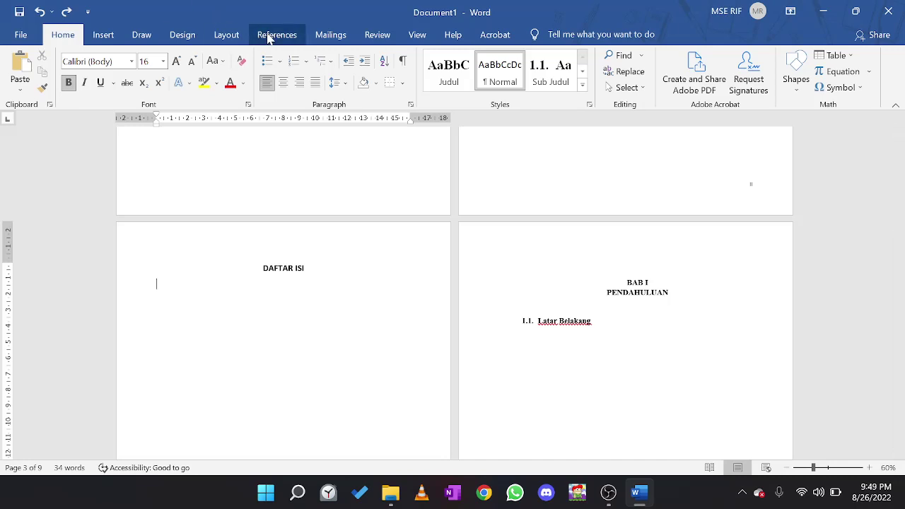
key("Return")
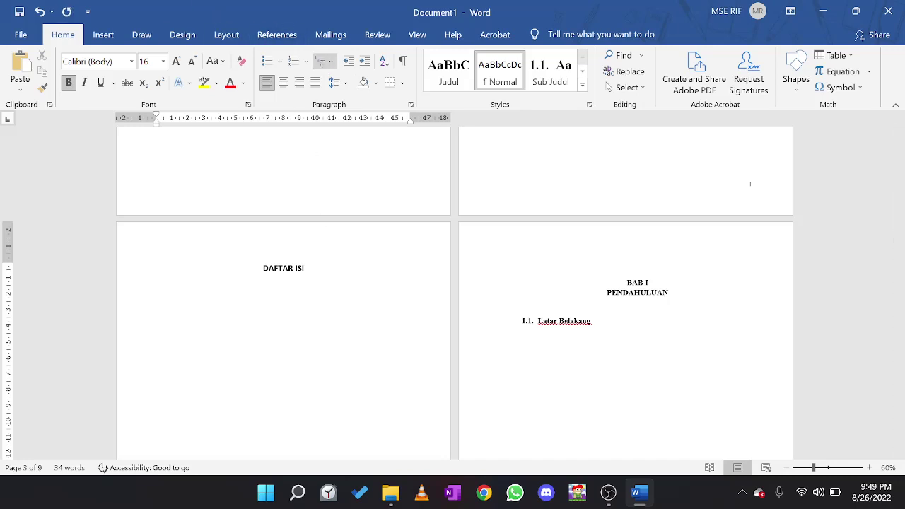
Insert a custom table of contents below DAFTAR ISI, built from the Judul style at level 1 and Sub Judul at level 2.
left_click(274, 36)
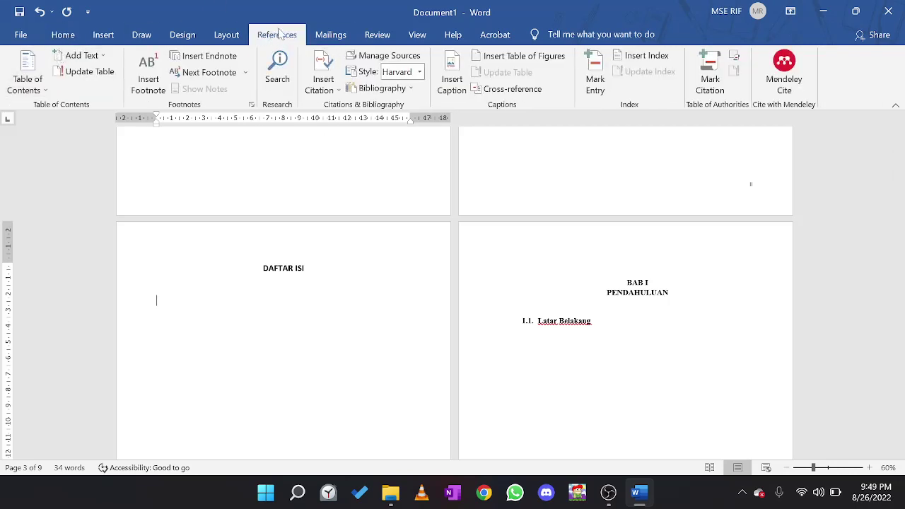
left_click(36, 95)
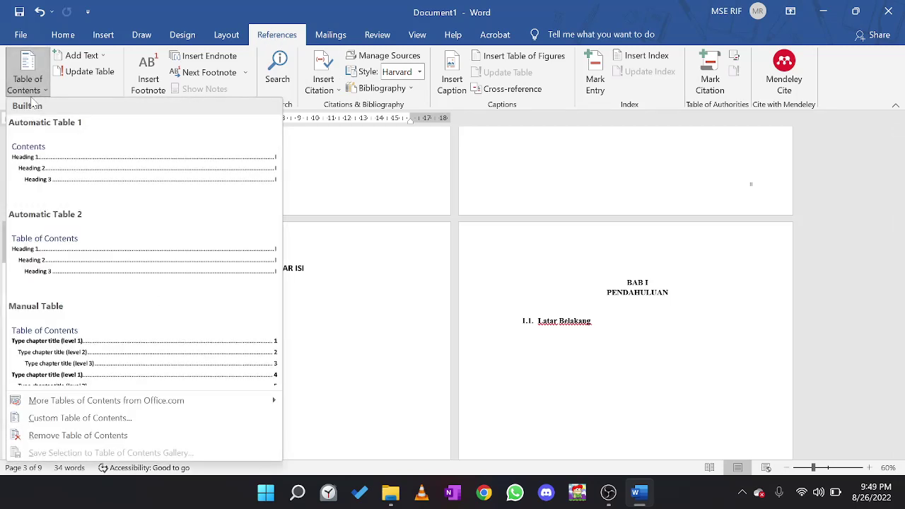
left_click(128, 420)
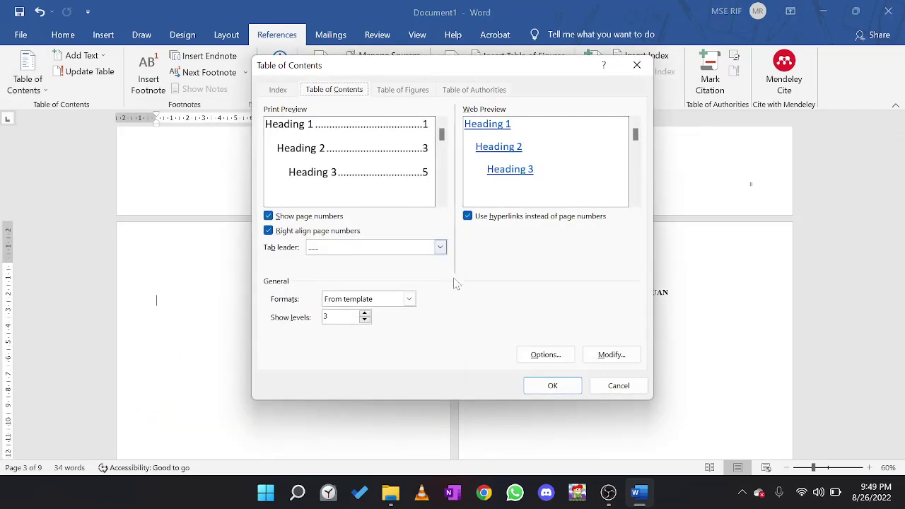
left_click(547, 357)
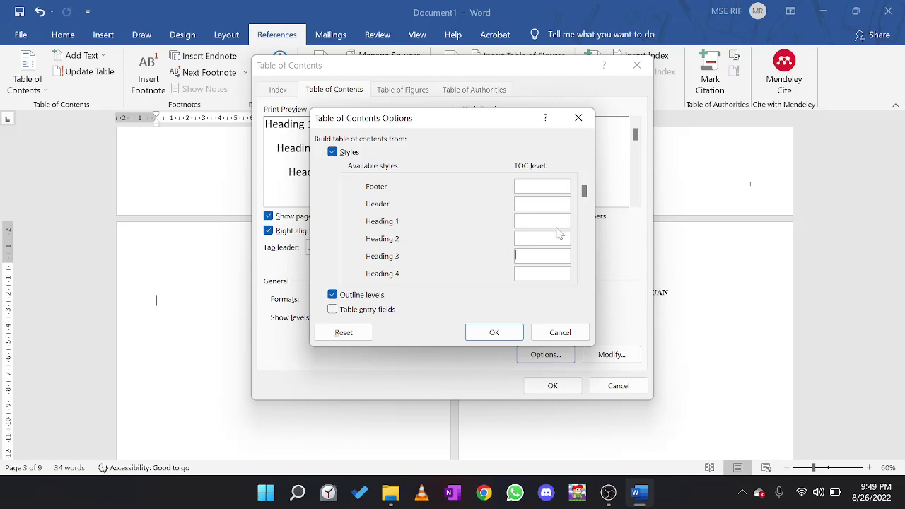
left_click_drag(584, 193, 592, 279)
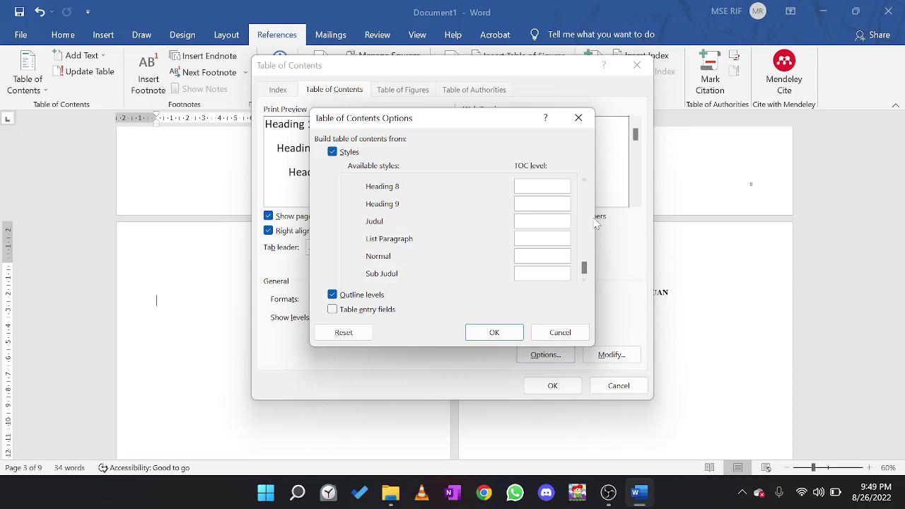
type("1")
left_click(495, 334)
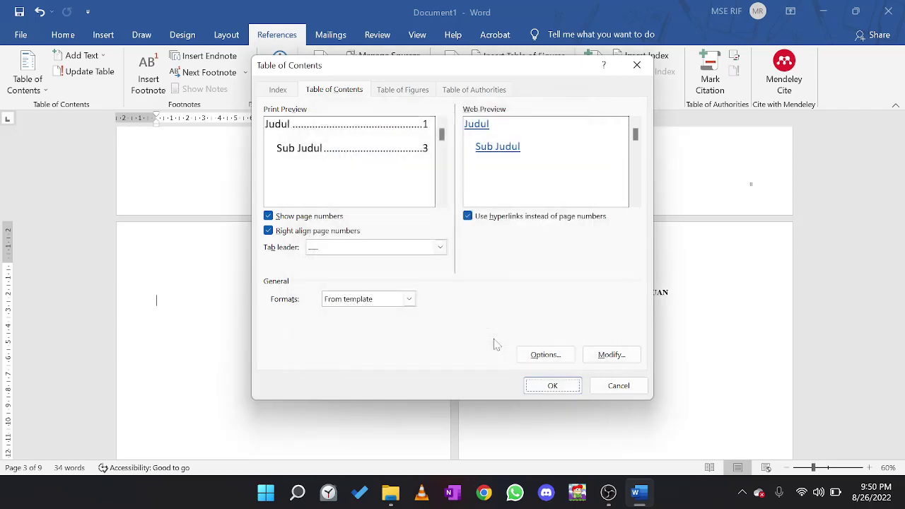
left_click(557, 388)
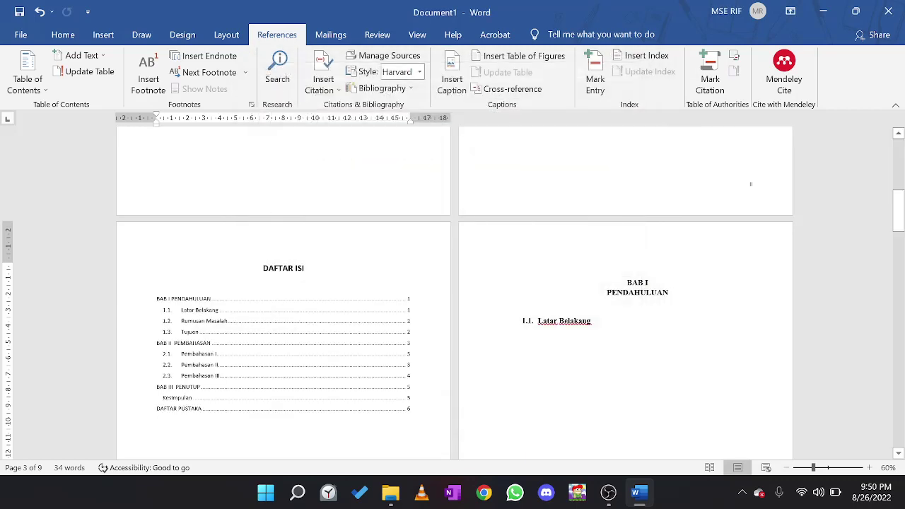
scroll(283, 319, "down", 1)
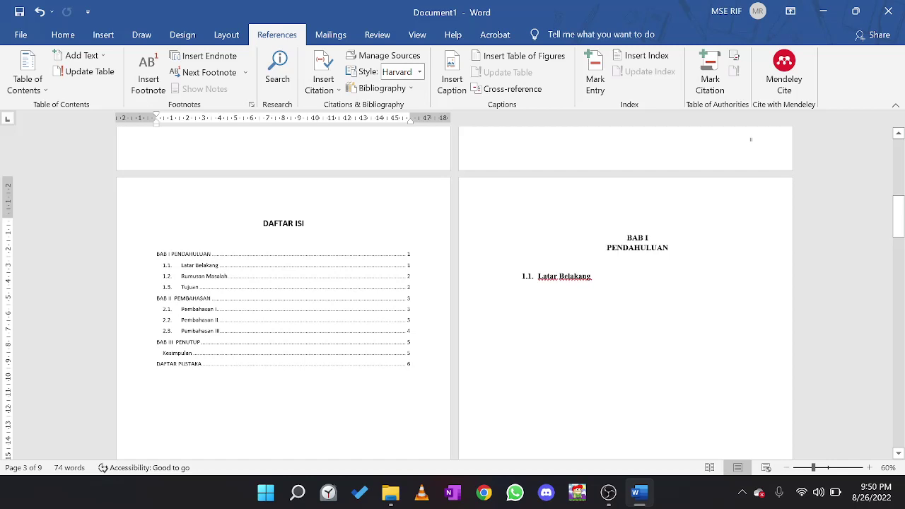